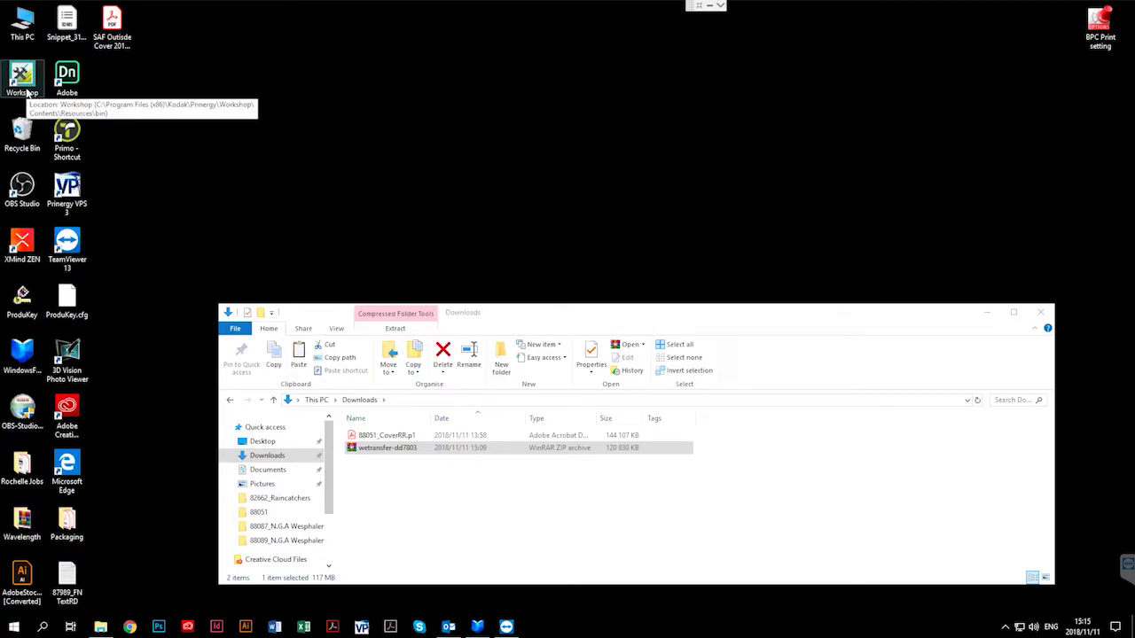
# Launch Prinergy Workshop and sign in with the account password
pyautogui.doubleClick(27, 92)
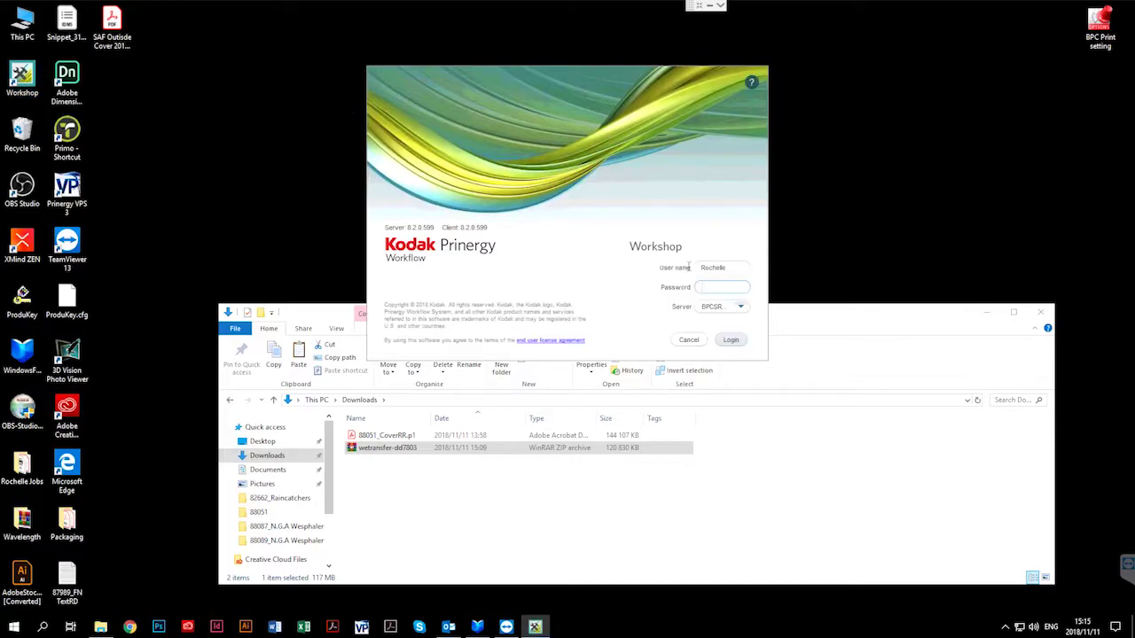
pyautogui.write('*****')
pyautogui.press('Return')
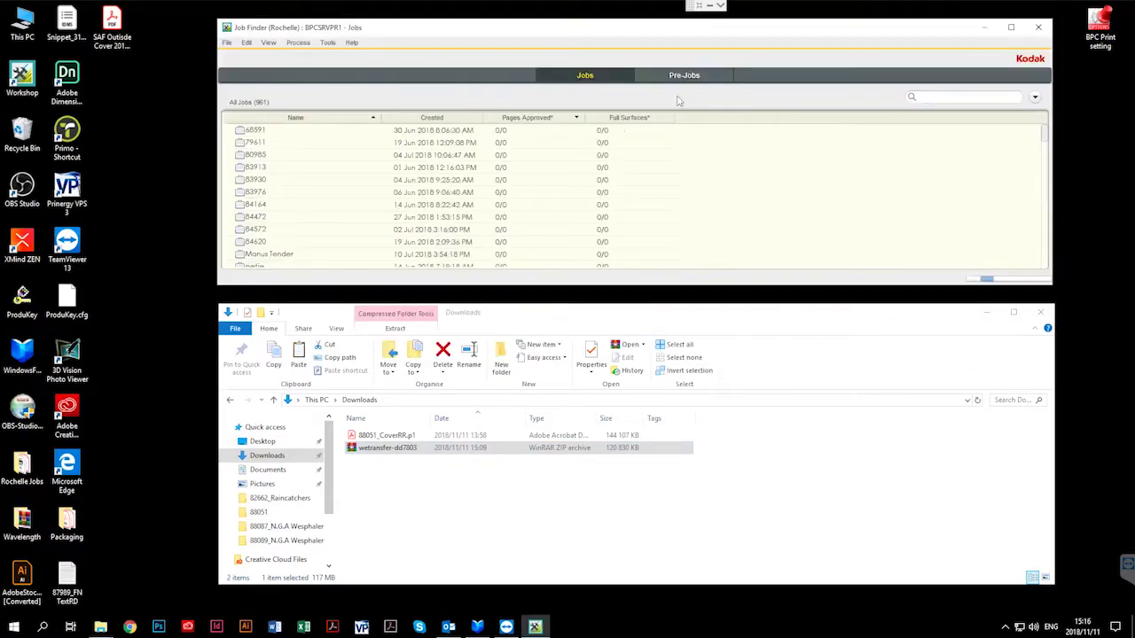
# Filter the Pre-Jobs list to 84088 and open job 84088
pyautogui.click(686, 77)
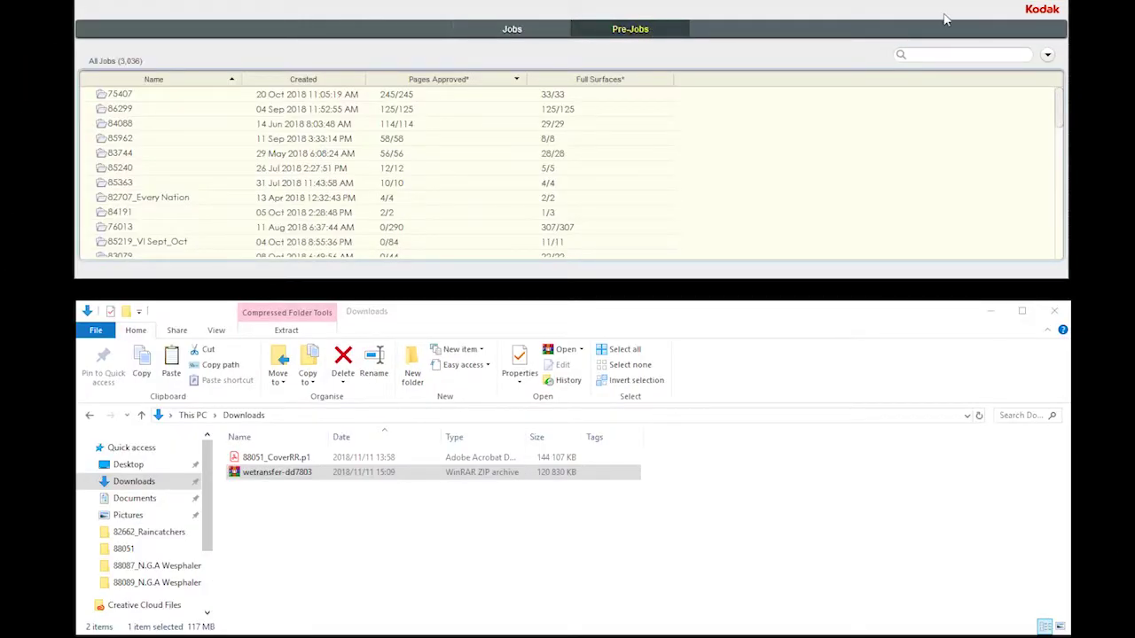
pyautogui.click(925, 55)
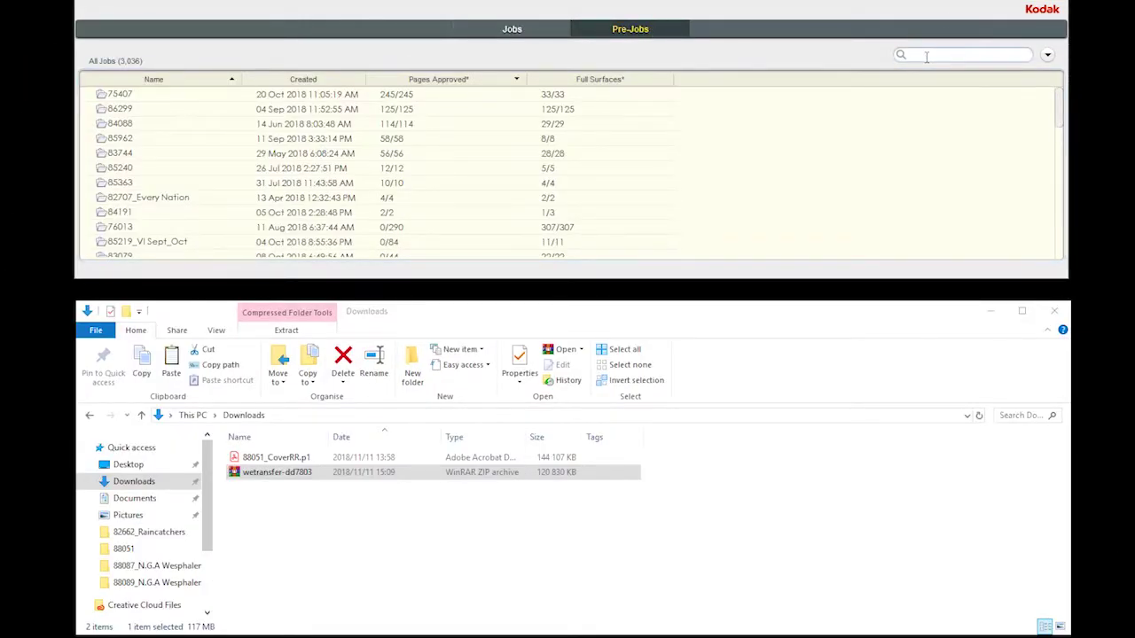
pyautogui.write('84088')
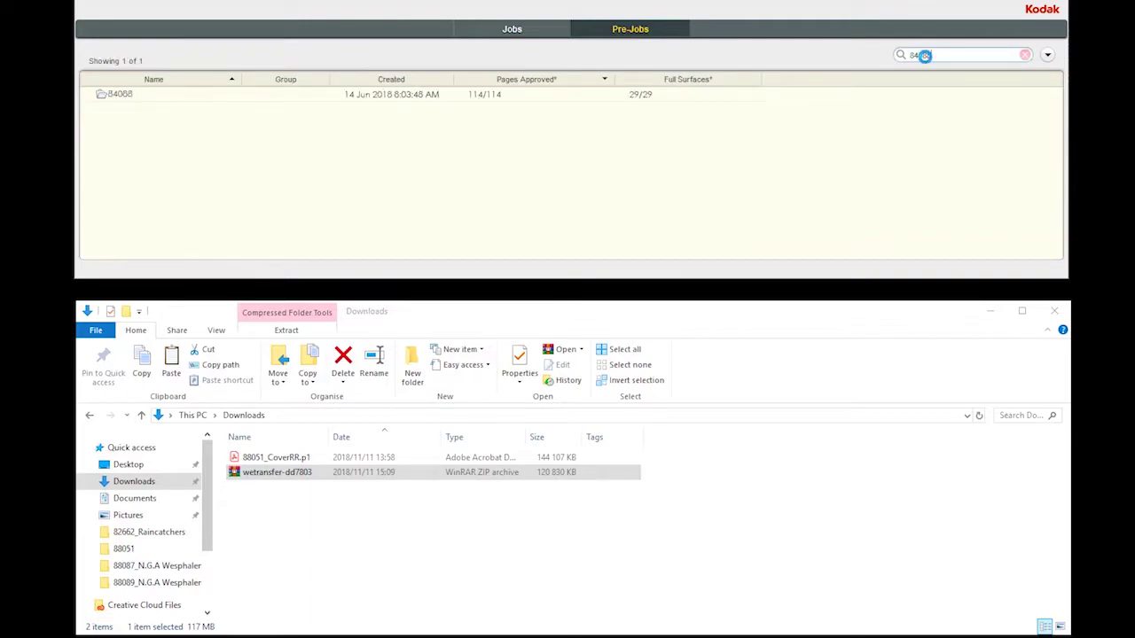
pyautogui.doubleClick(537, 96)
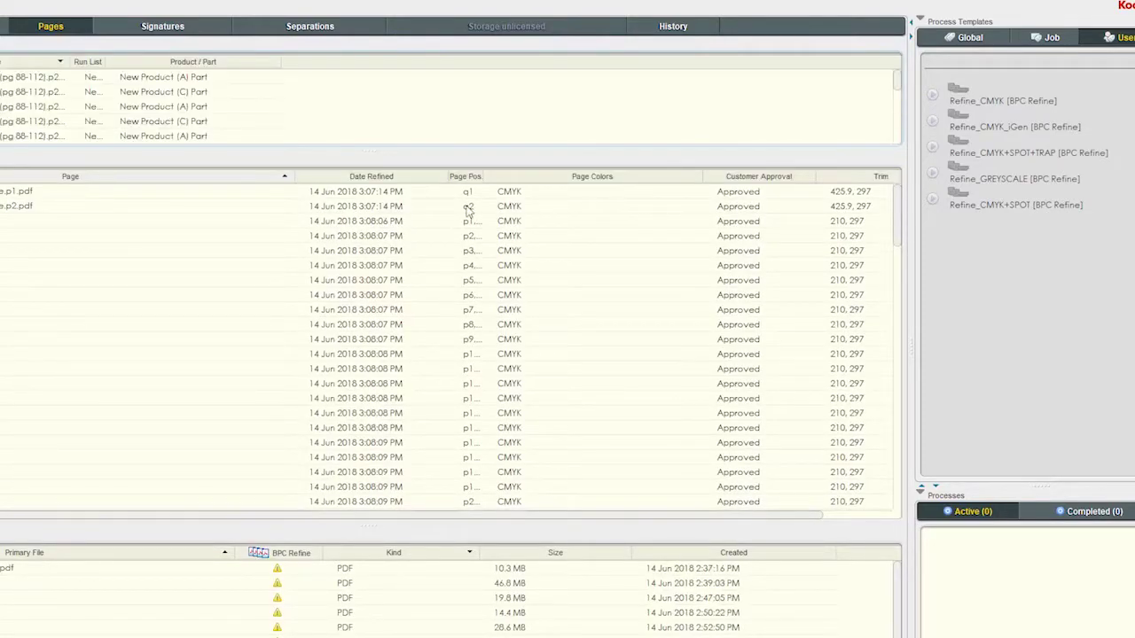
pyautogui.click(125, 584)
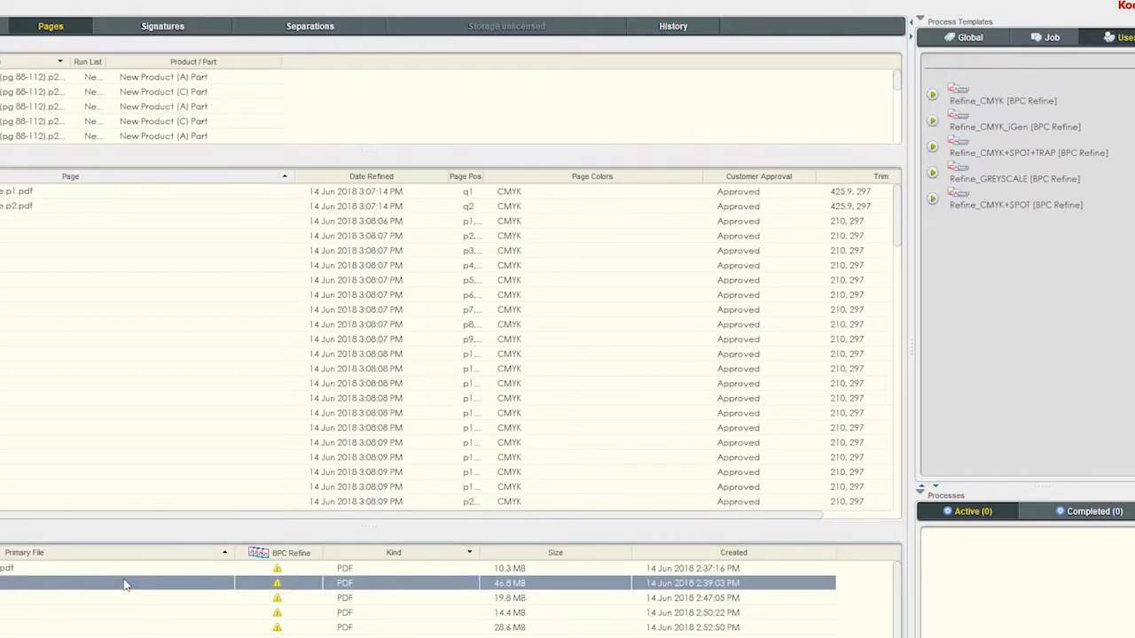
pyautogui.doubleClick(125, 583)
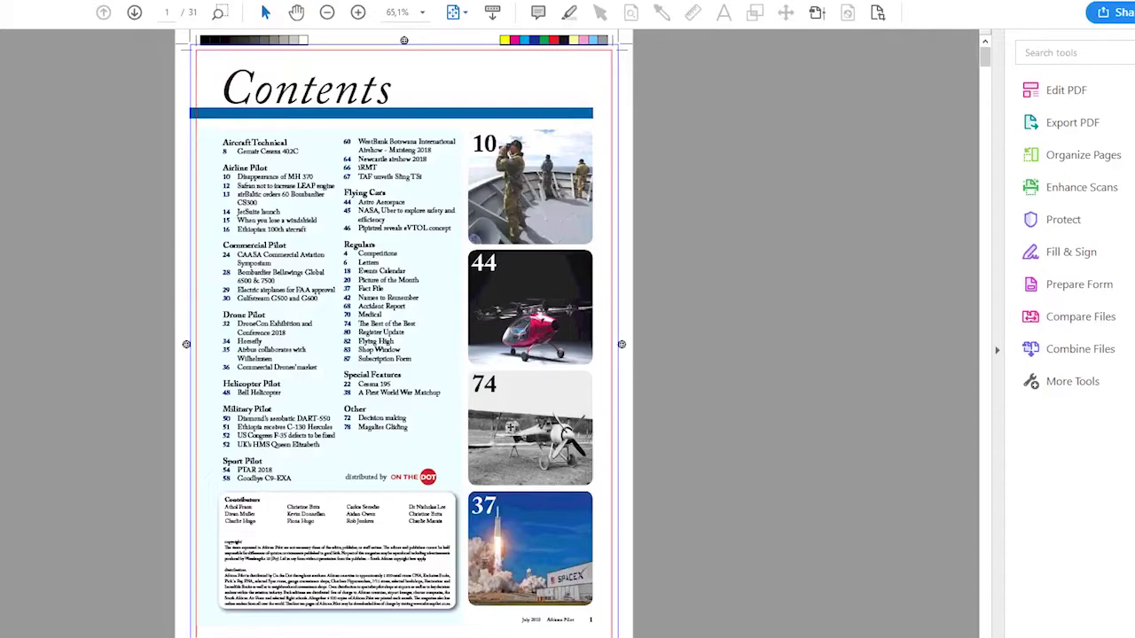
pyautogui.hotkey('ctrl', 'w')
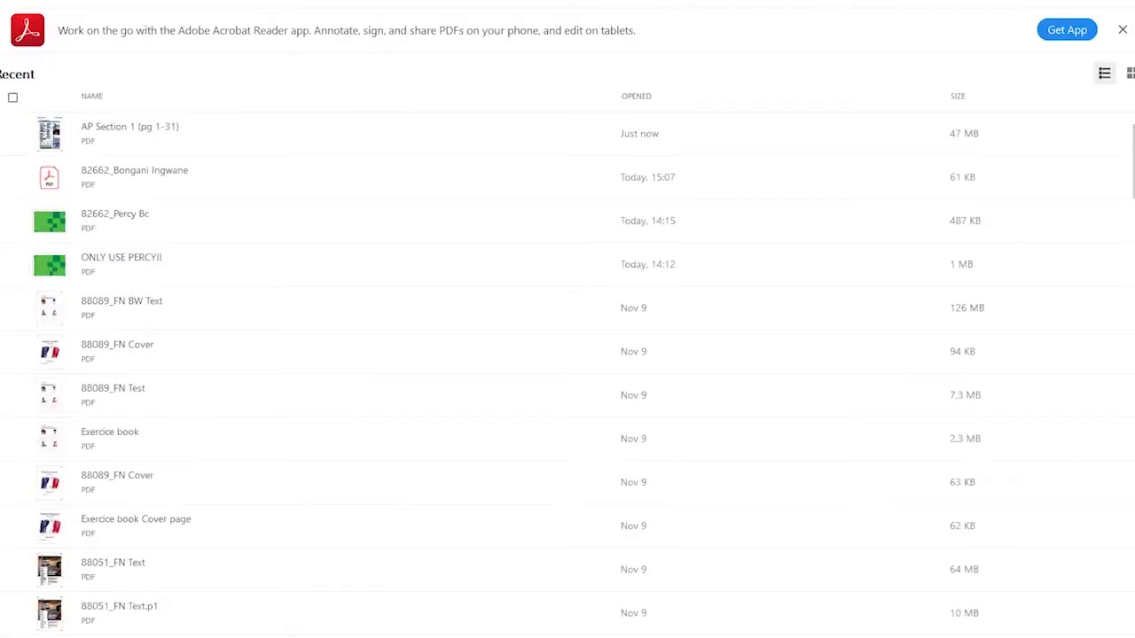
pyautogui.hotkey('ctrl', 'q')
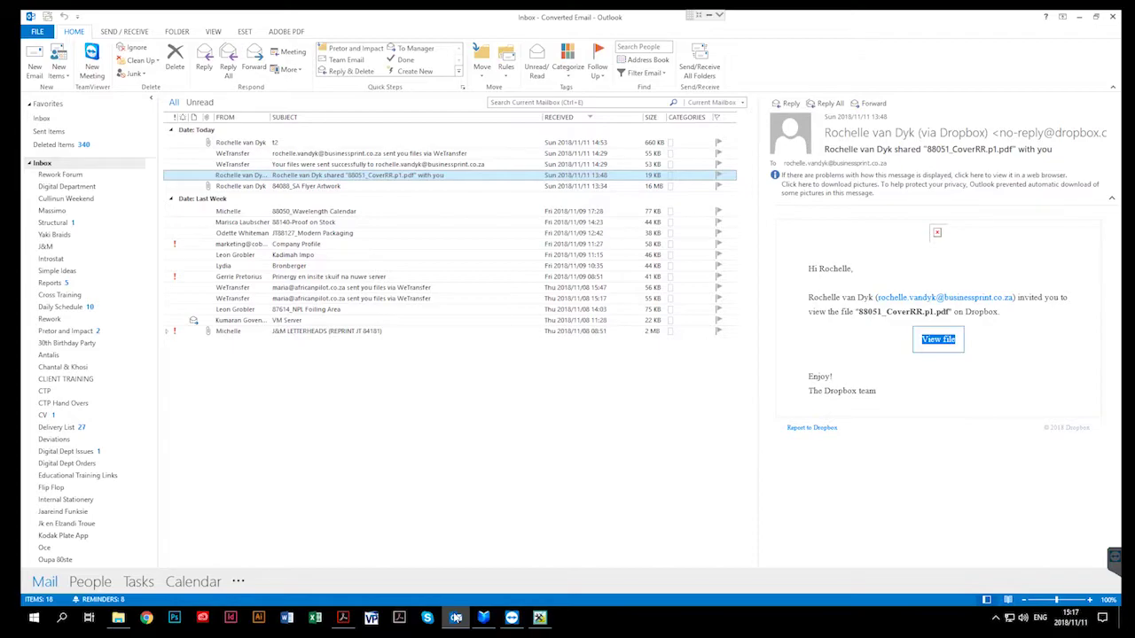
# Open the 84088_SA Flyer Artwork email and start, then cancel, saving its cover PDF attachment
pyautogui.click(346, 188)
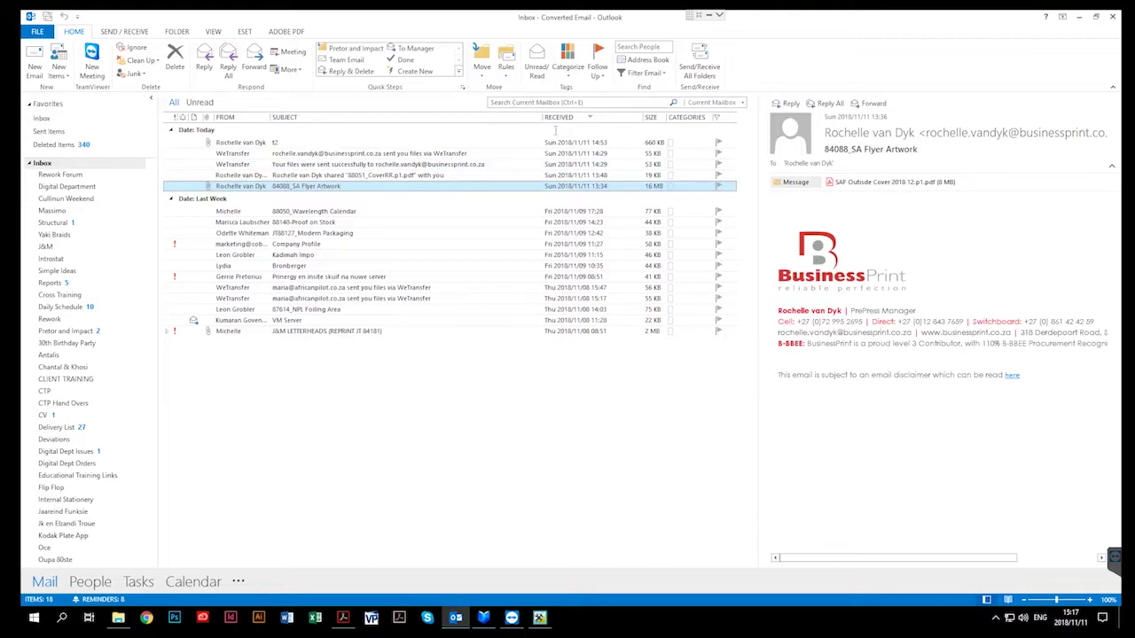
pyautogui.rightClick(847, 182)
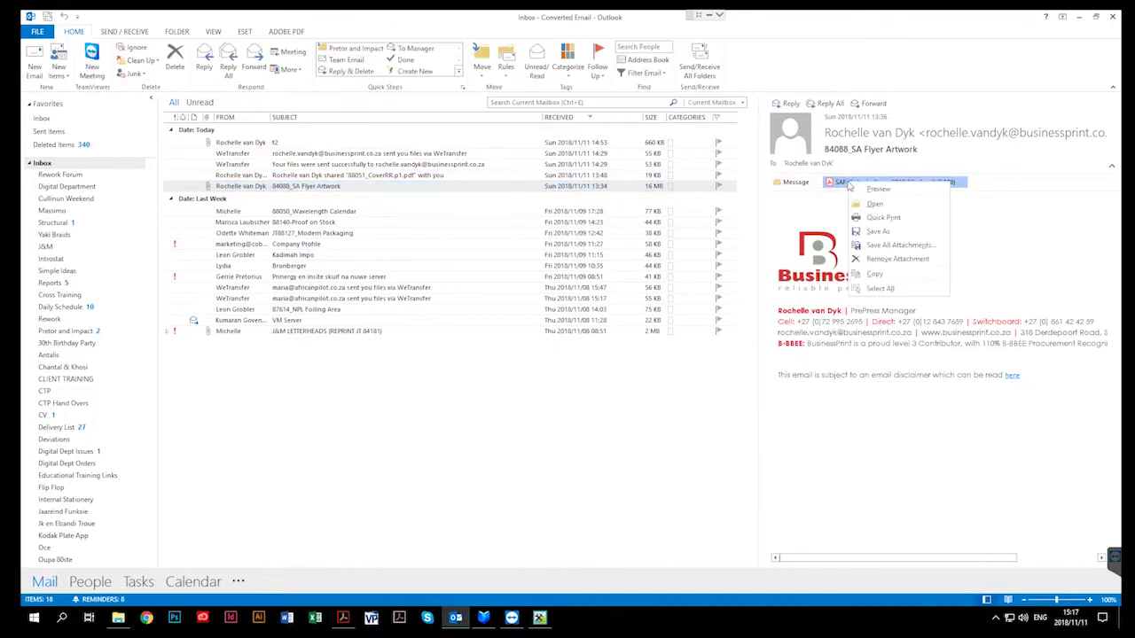
pyautogui.click(896, 232)
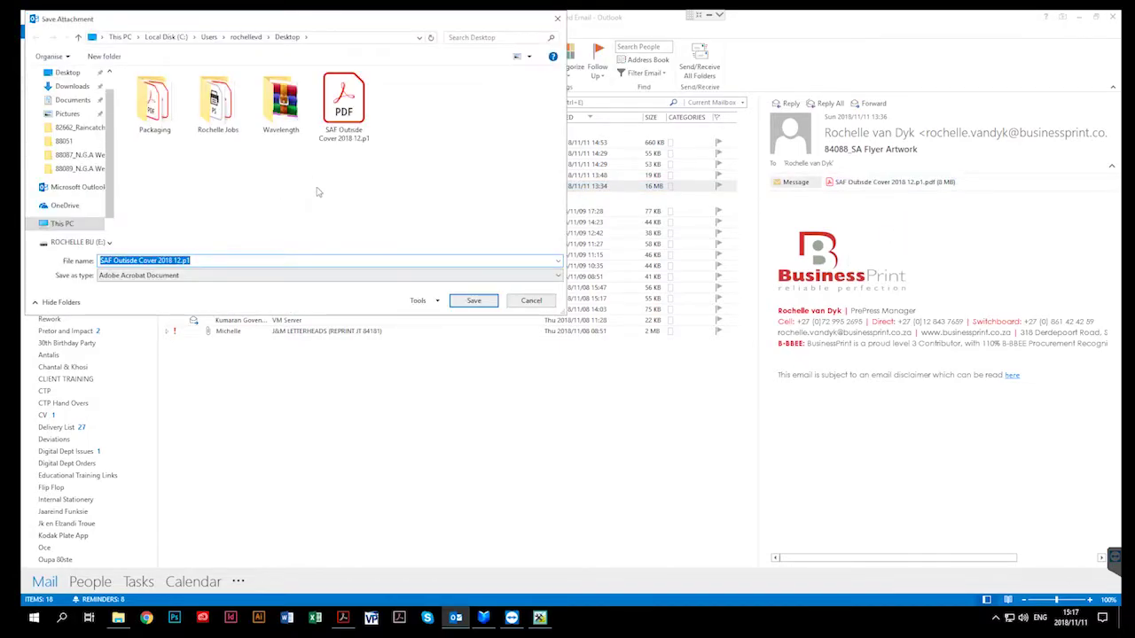
pyautogui.click(523, 301)
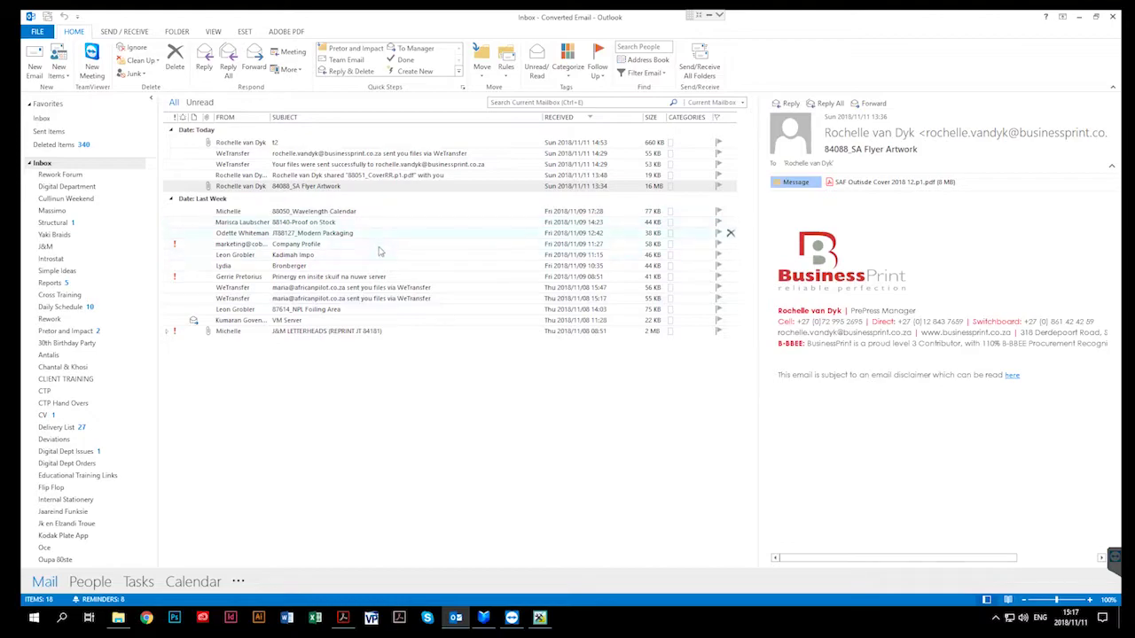
# Open the WeTransfer notification email and download all 8 files as a ZIP
pyautogui.click(376, 288)
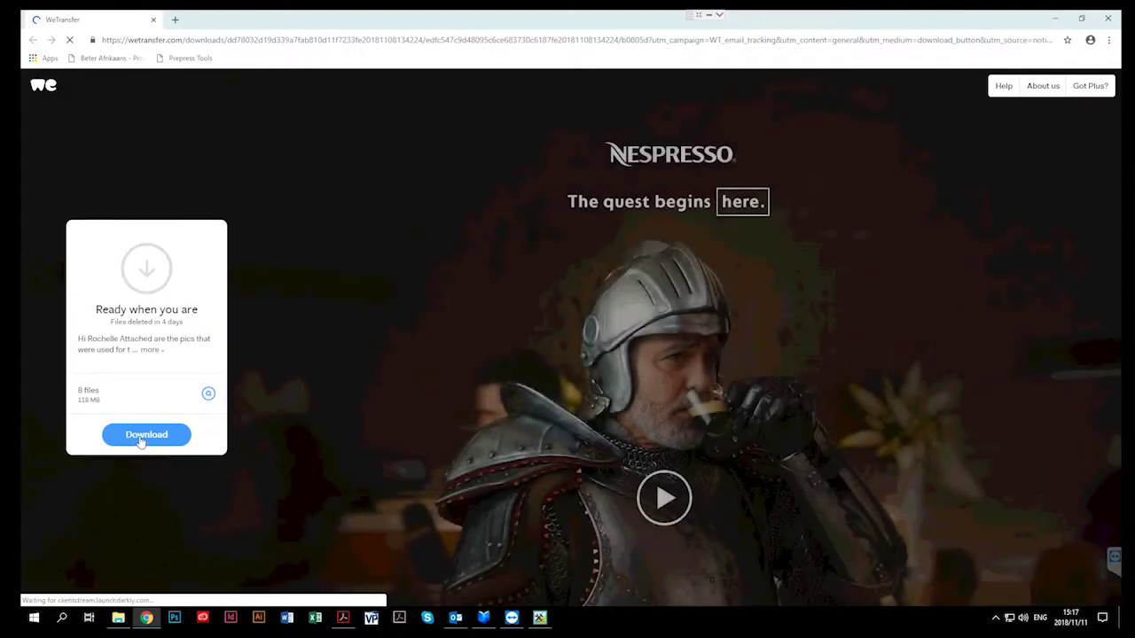
pyautogui.click(145, 435)
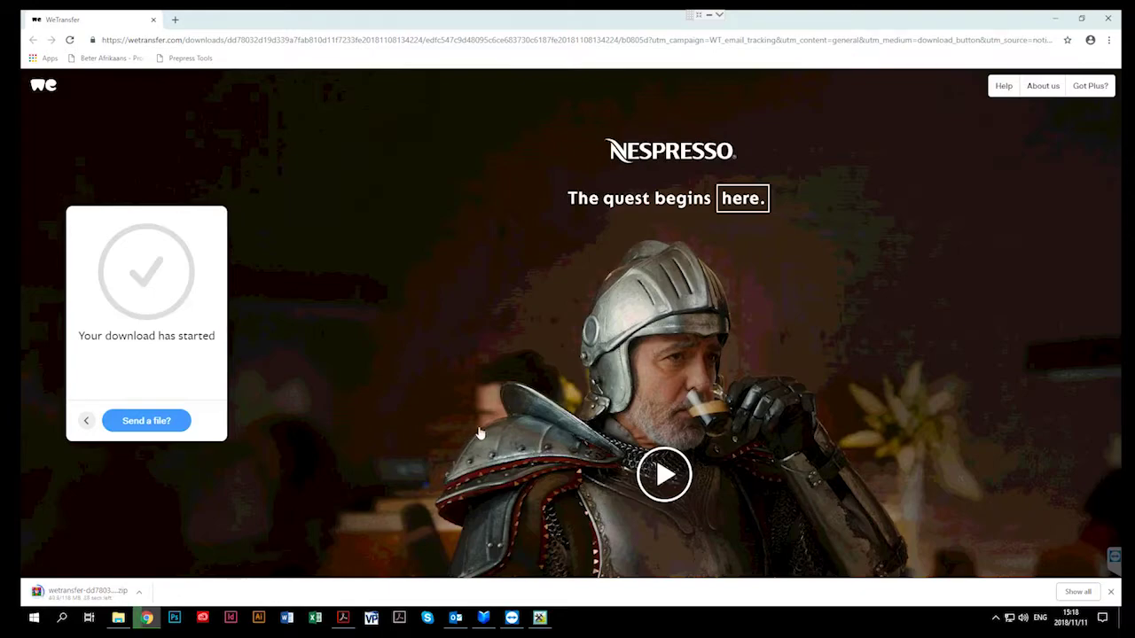
# Minimize Chrome and Outlook, then select the wetransfer-dd7803 ZIP in Downloads
pyautogui.click(1059, 21)
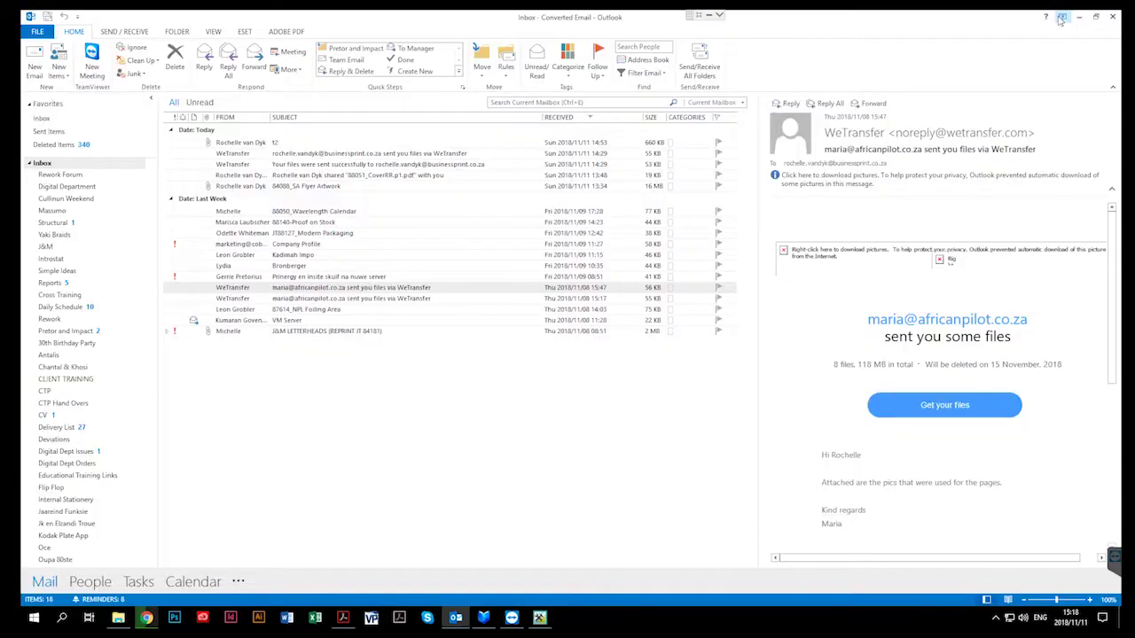
pyautogui.click(1078, 19)
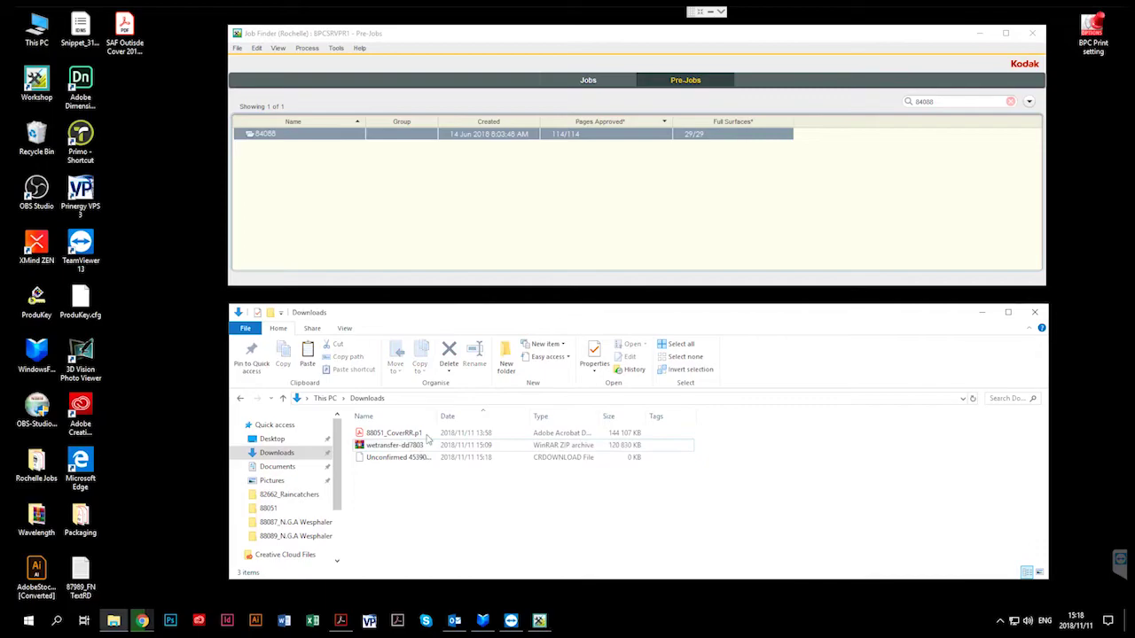
pyautogui.click(289, 439)
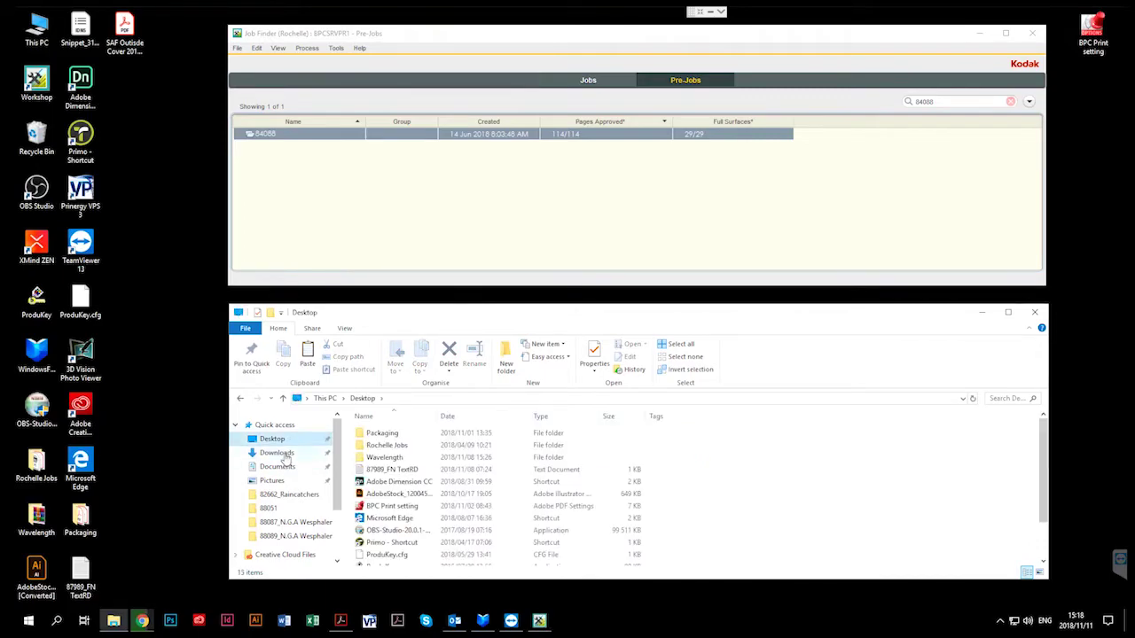
pyautogui.click(286, 453)
pyautogui.click(410, 446)
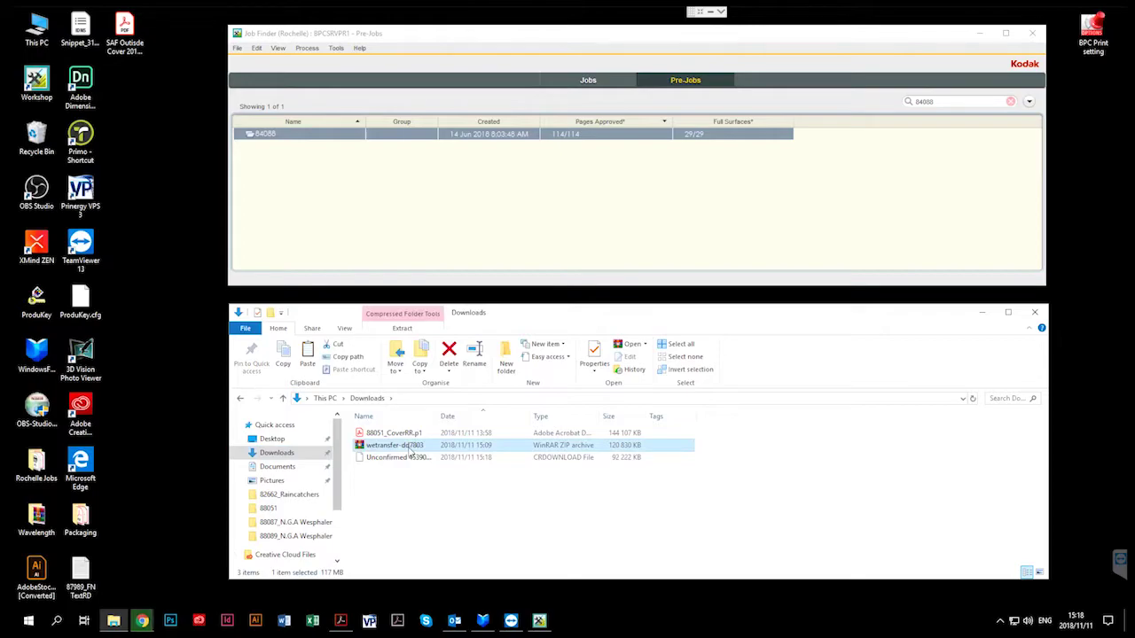
# Send/receive all Outlook folders and open the new Dropbox email sharing 82662_Percy Bc.pdf
pyautogui.click(454, 621)
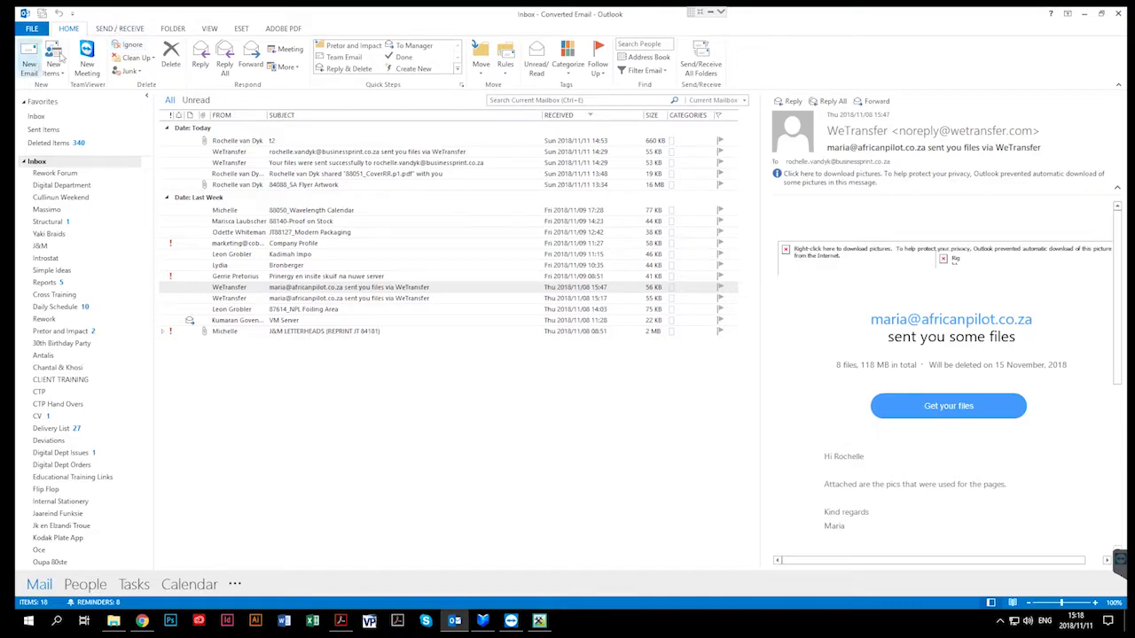
pyautogui.click(108, 30)
pyautogui.click(27, 70)
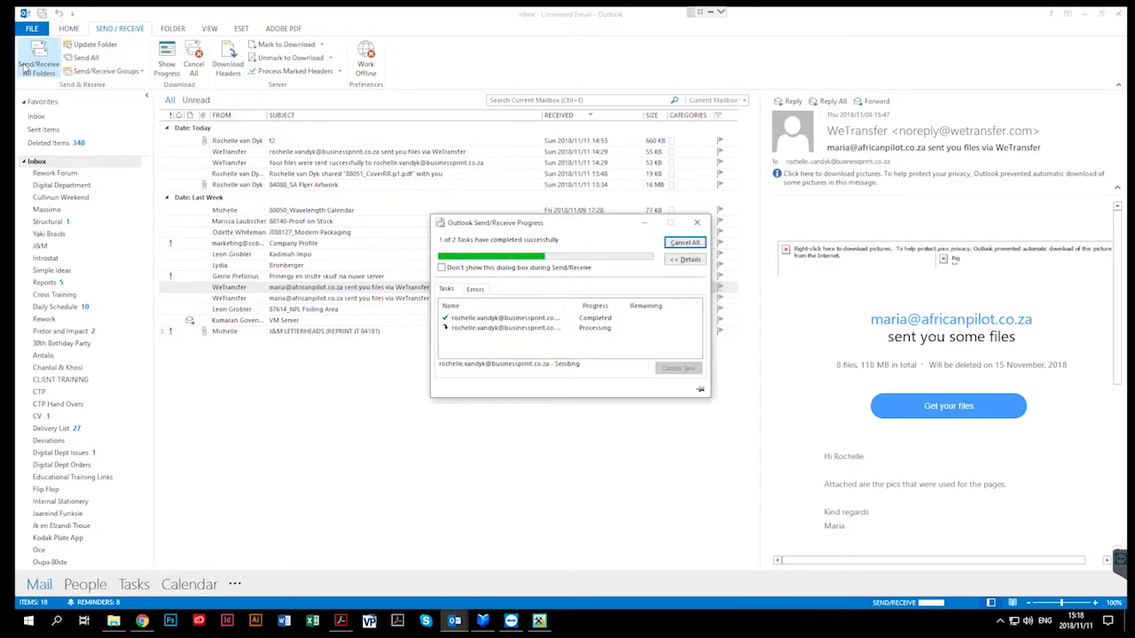
pyautogui.click(232, 140)
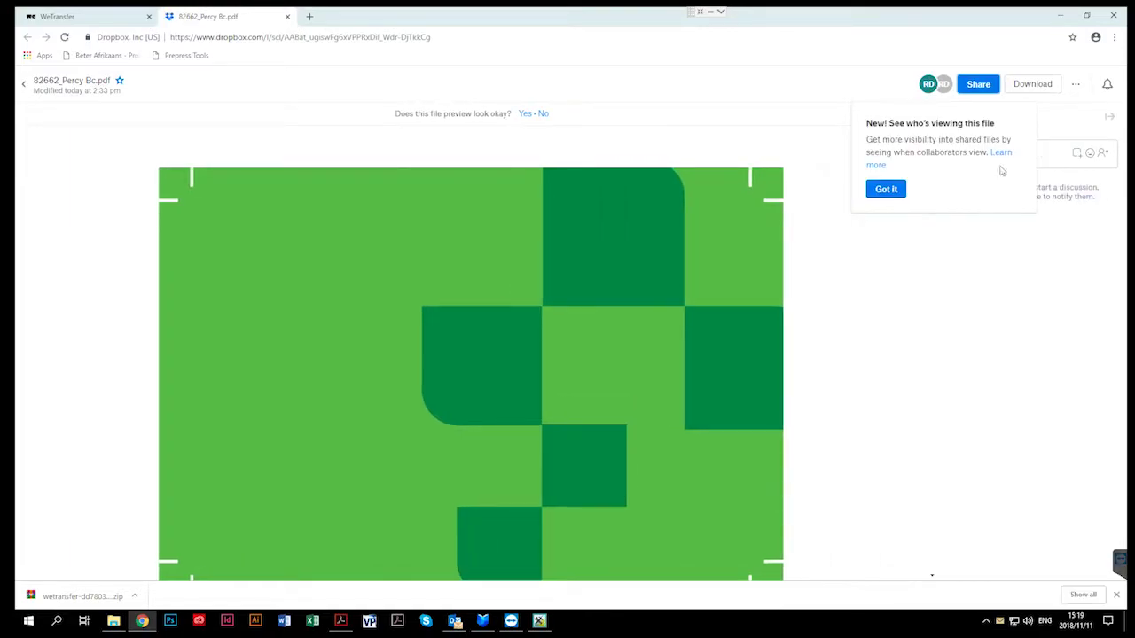
pyautogui.click(1049, 84)
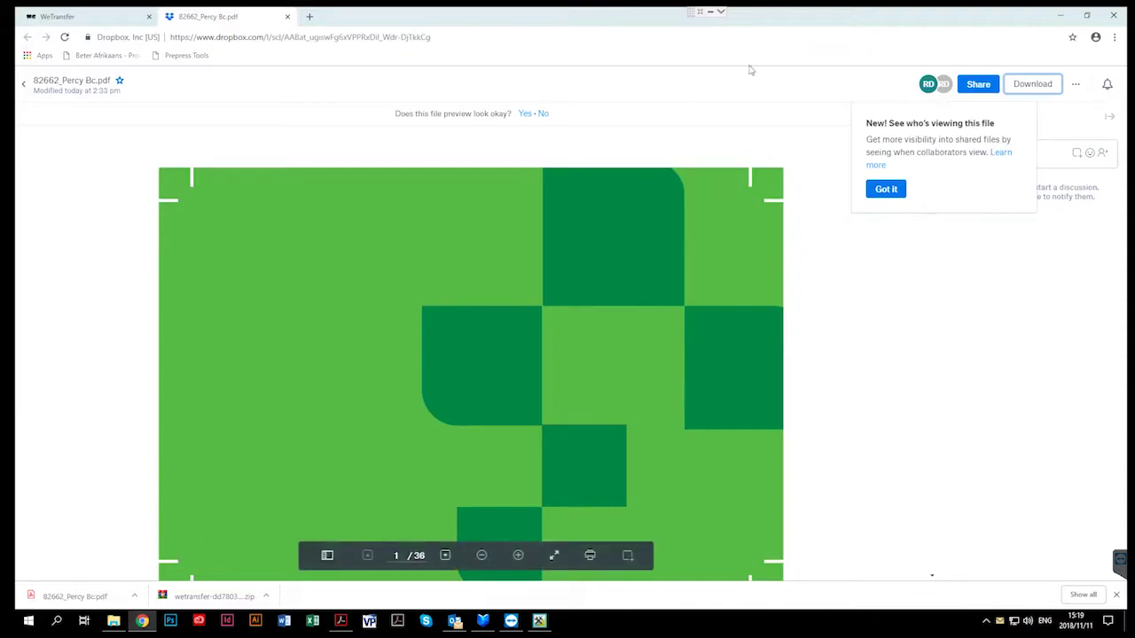
pyautogui.click(1060, 16)
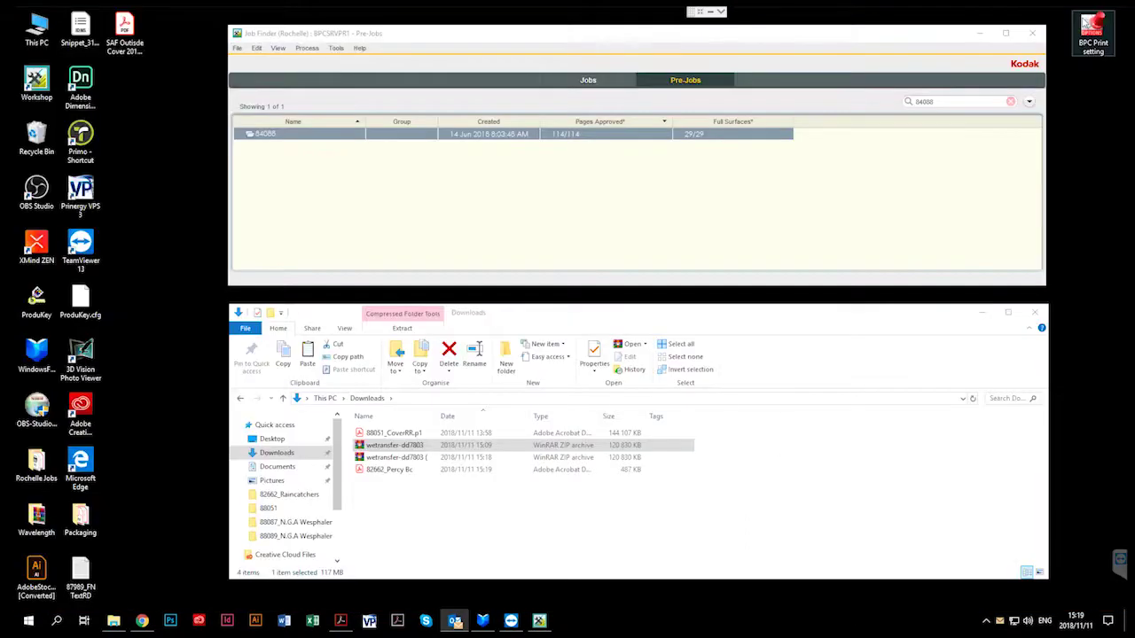
# Minimize Outlook, check the downloaded 82662_Percy Bc PDF, and close the Downloads window
pyautogui.click(1083, 13)
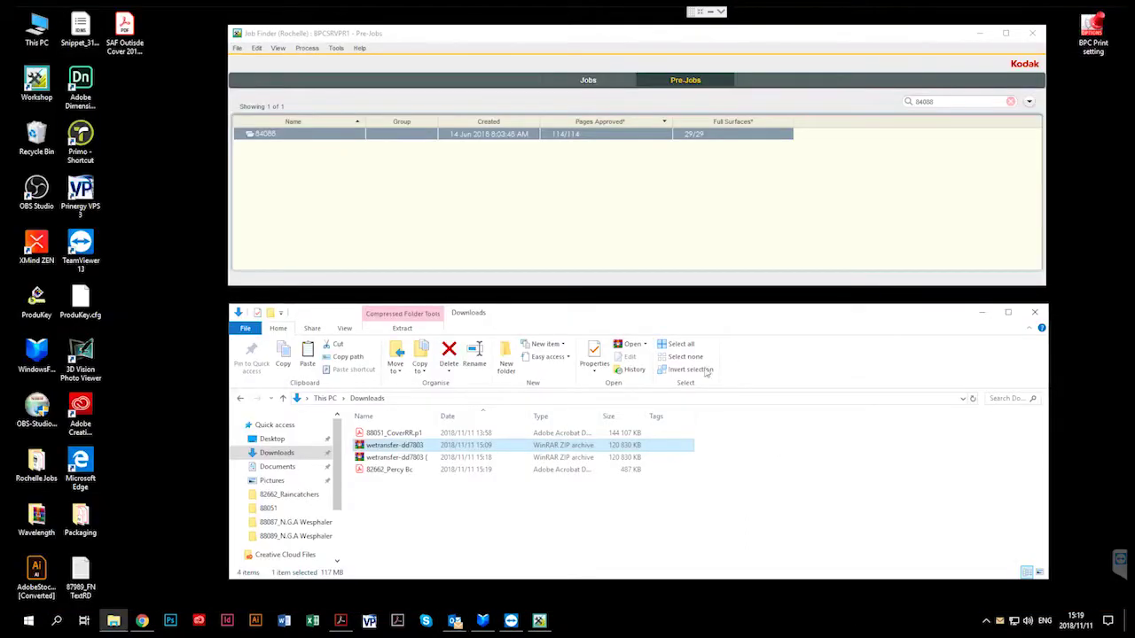
pyautogui.click(445, 471)
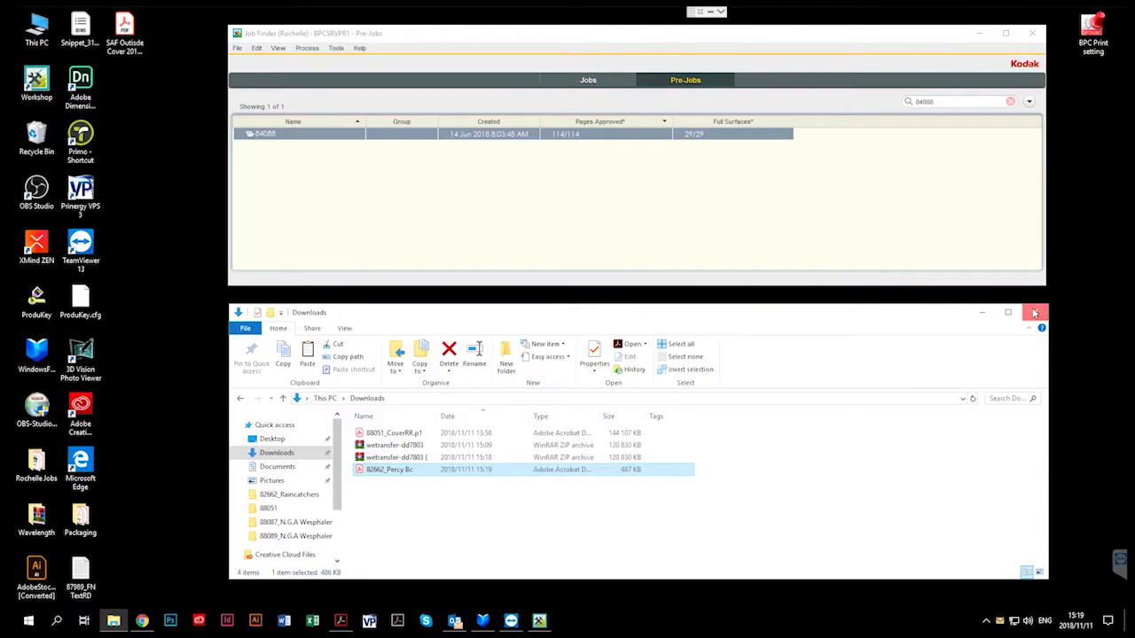
pyautogui.click(1034, 312)
# Open the personal jobs folder and navigate it to ftp.businessprint.co.za
pyautogui.doubleClick(43, 463)
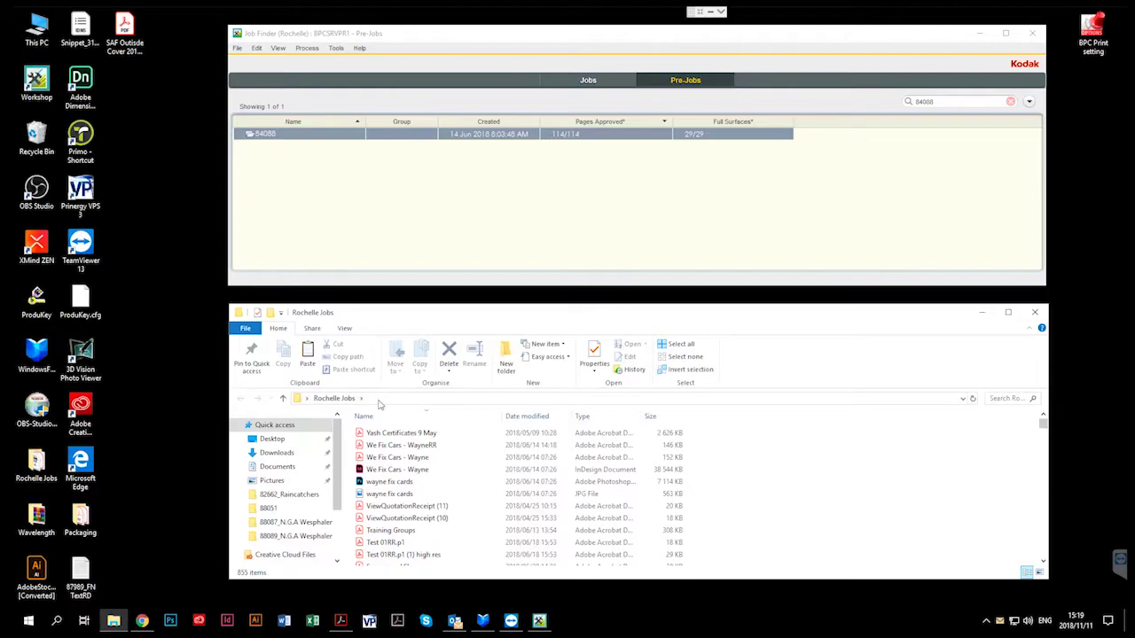
pyautogui.click(381, 401)
pyautogui.write('ftp')
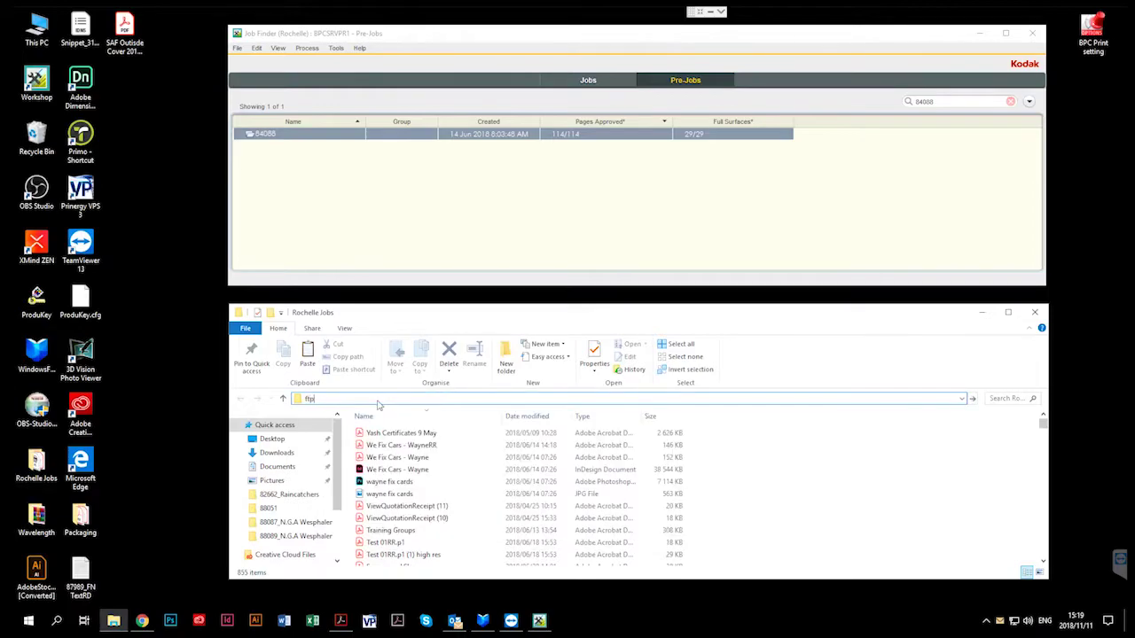
pyautogui.write('.businessprint.co.za')
pyautogui.press('Return')
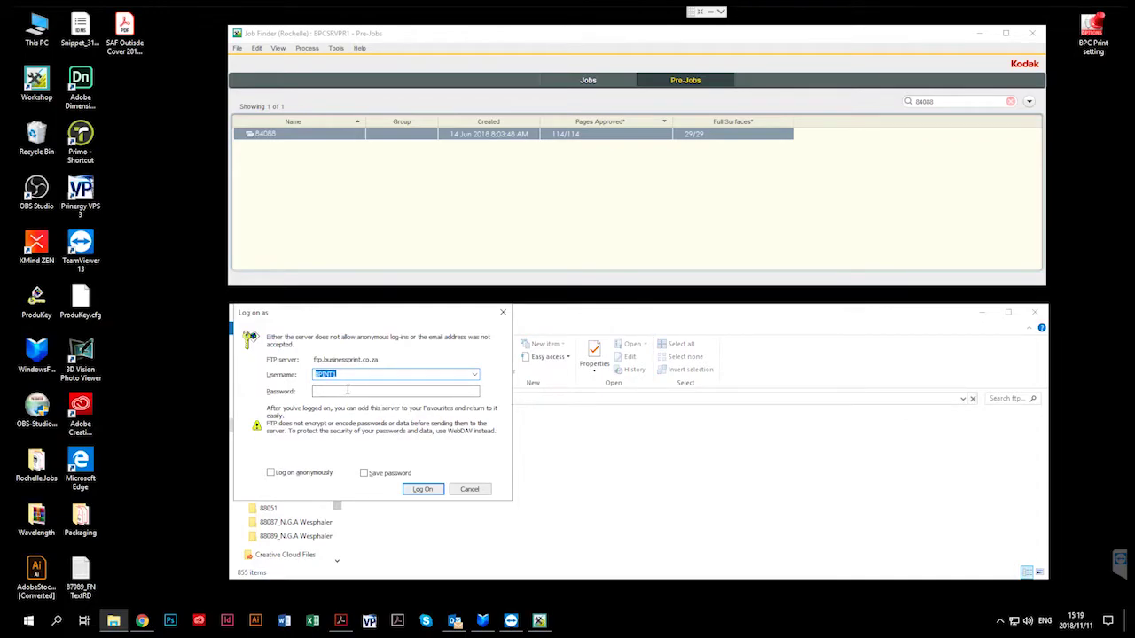
# Enter the FTP password, correcting an extra character, and log on to ftp.businessprint.co.za
pyautogui.click(348, 390)
pyautogui.write('****')
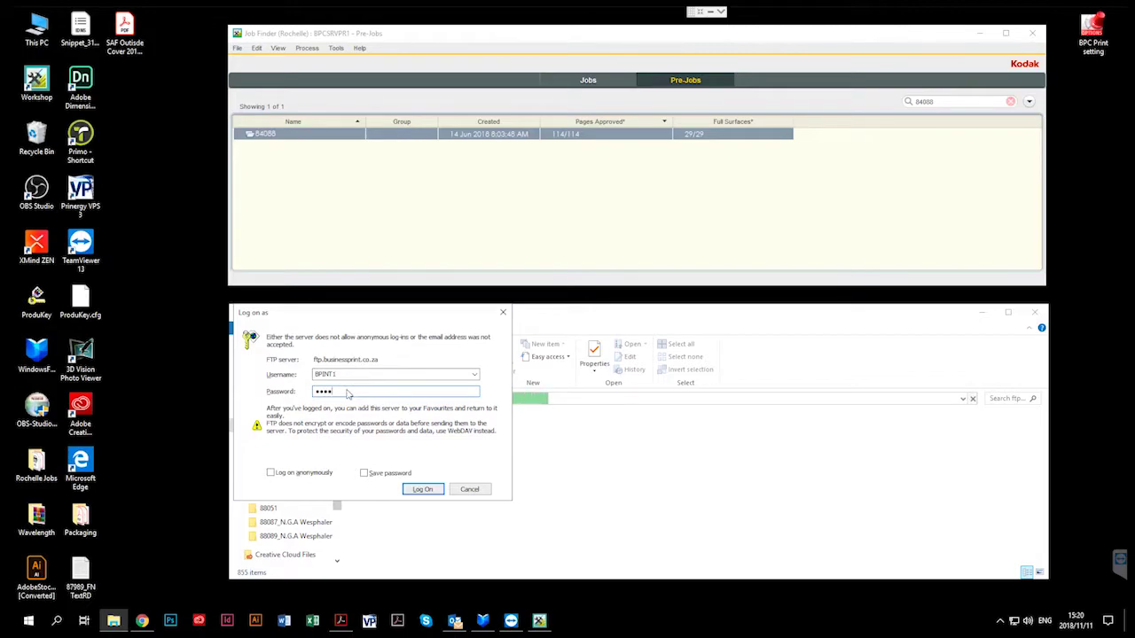
pyautogui.write('**')
pyautogui.press('BackSpace')
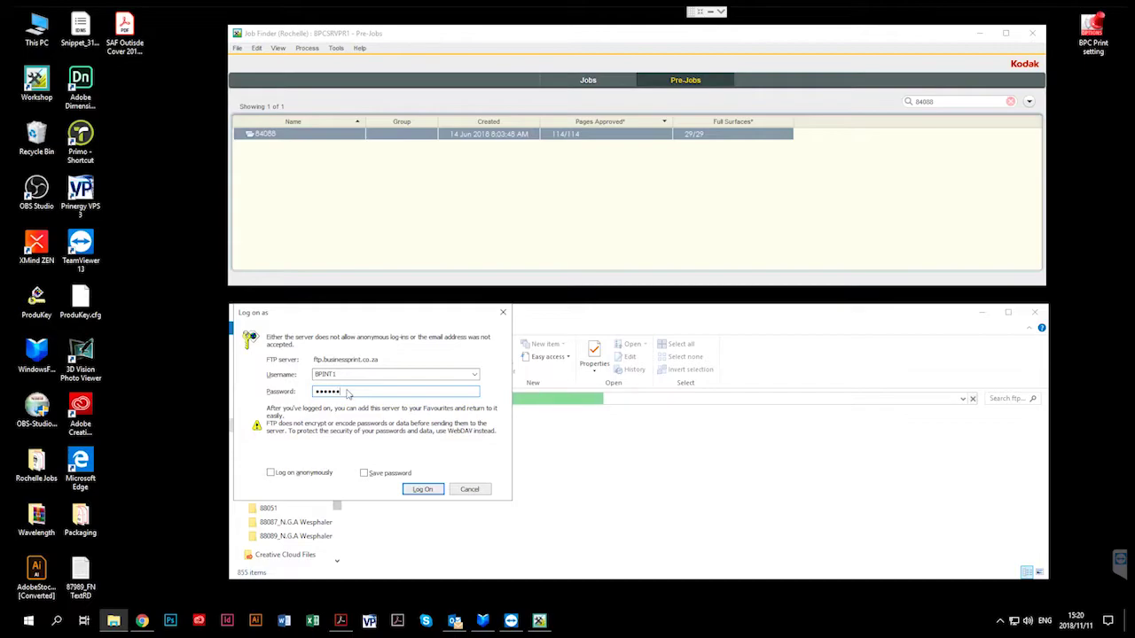
pyautogui.press('Return')
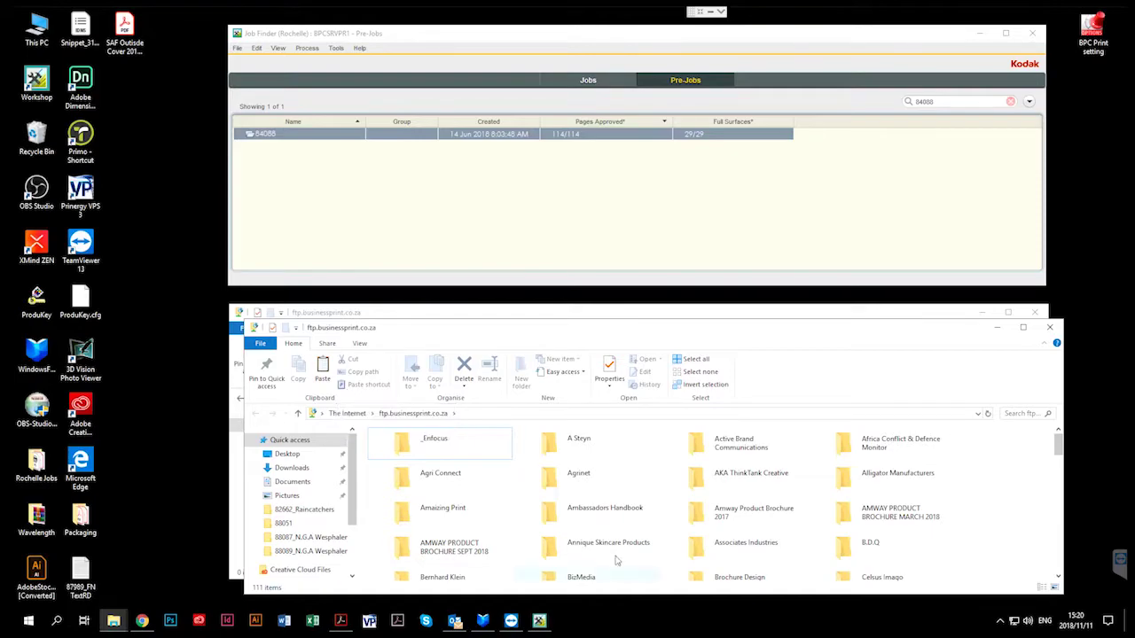
# Copy Die Boodskapper (November 2018) from the FTP's General > APK folder onto the desktop
pyautogui.press('g')
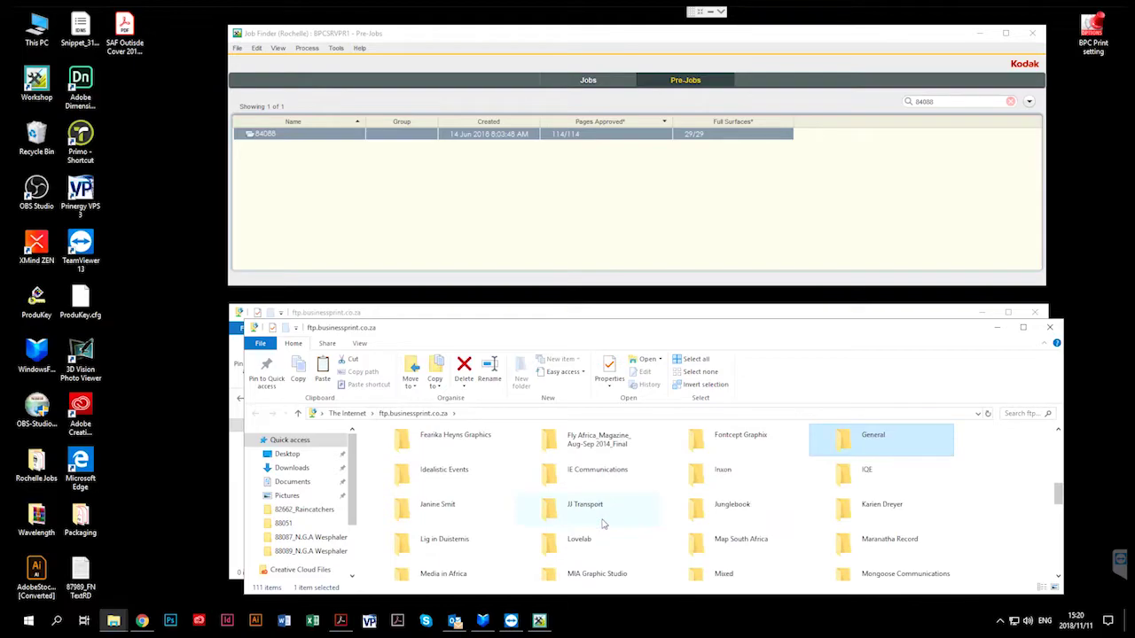
pyautogui.press('Return')
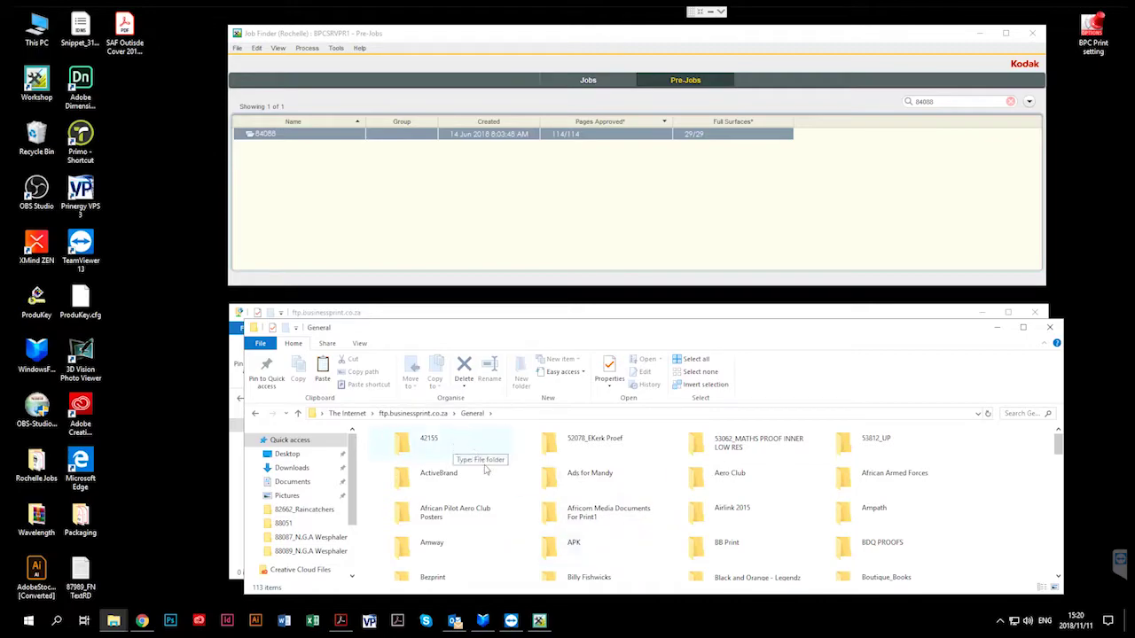
pyautogui.click(570, 548)
pyautogui.doubleClick(570, 548)
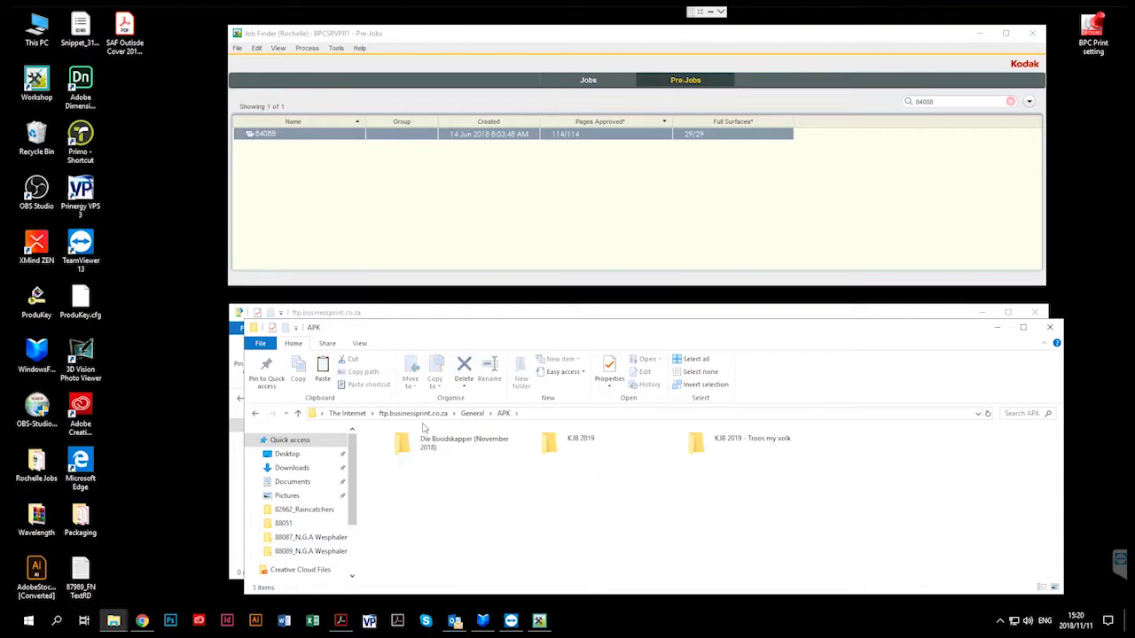
pyautogui.click(423, 442)
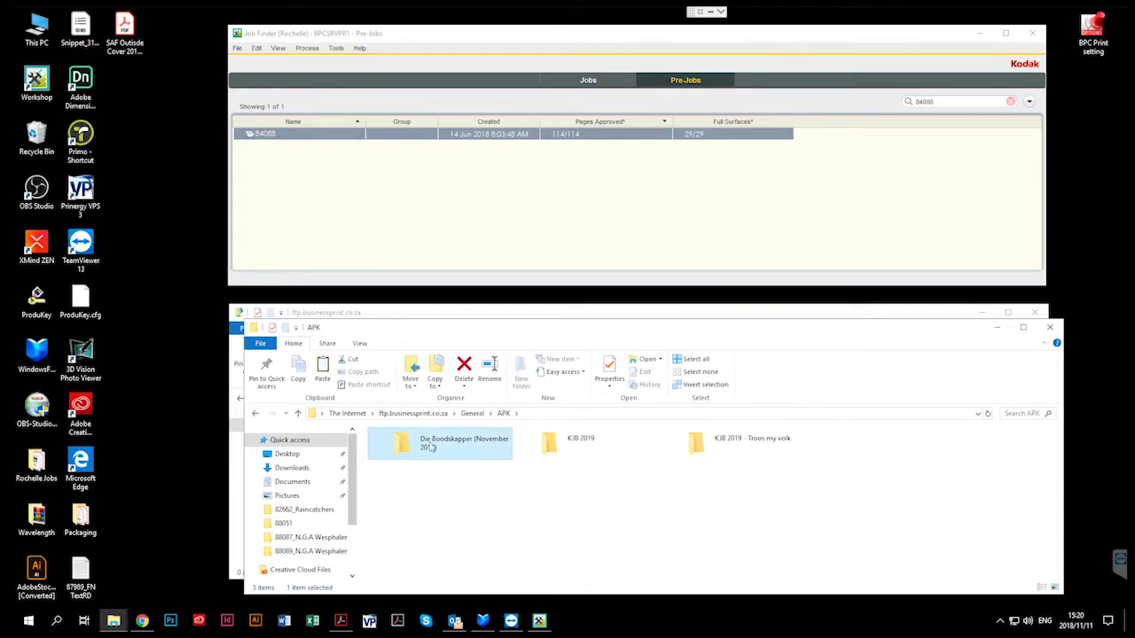
pyautogui.moveTo(433, 448); pyautogui.dragTo(171, 464)
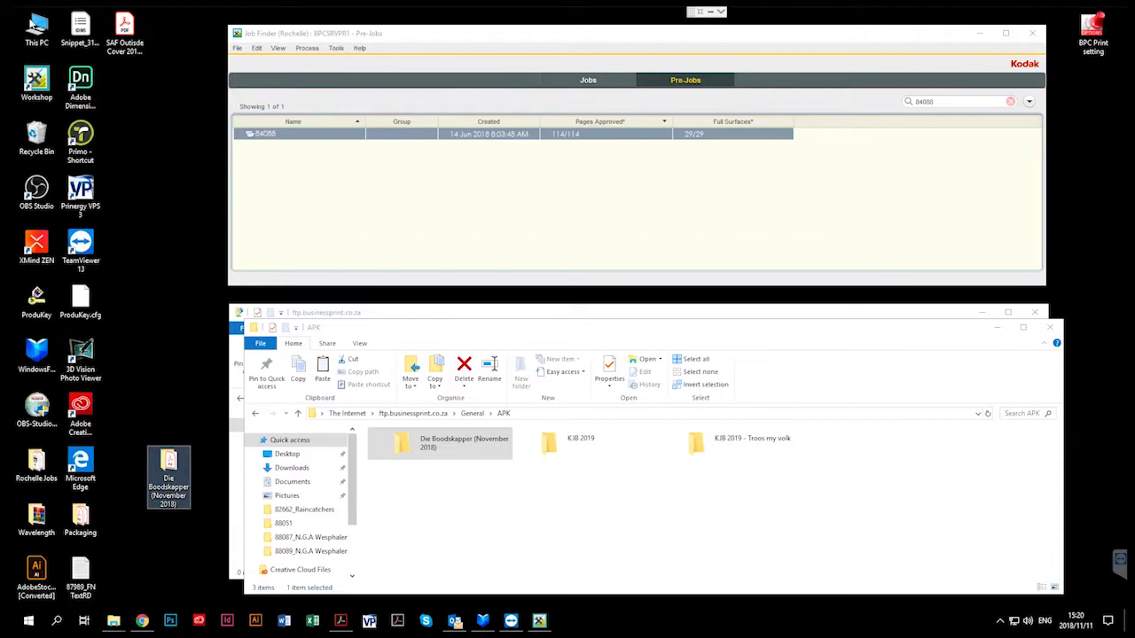
pyautogui.click(37, 32)
# Open the Backup Jobs folder on the E: backup drive and select its first job folder
pyautogui.doubleClick(37, 31)
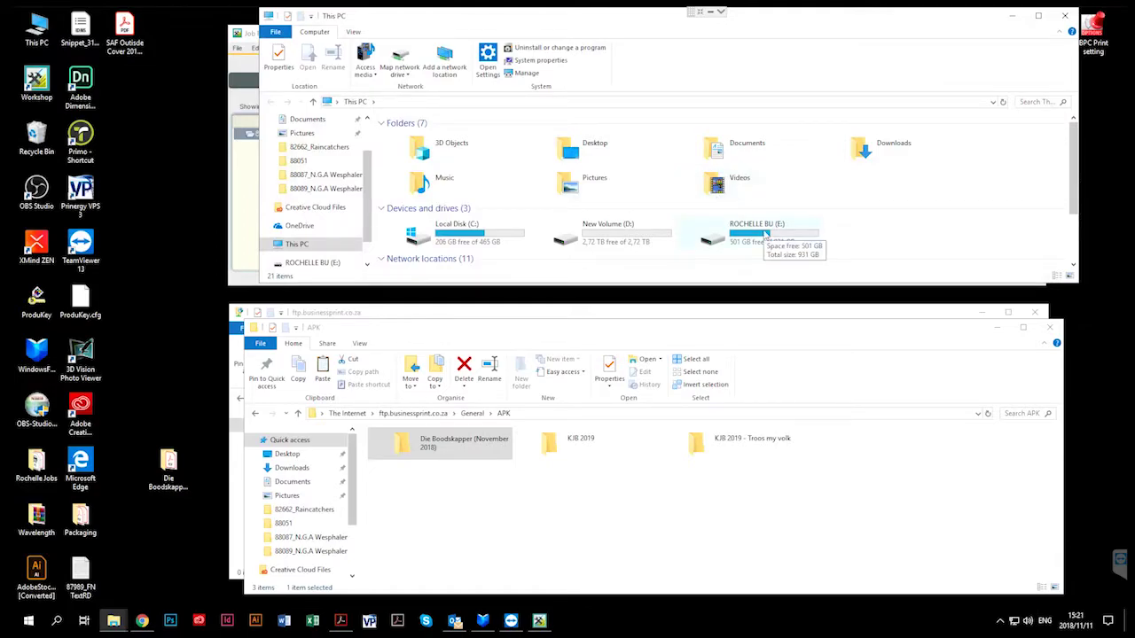
pyautogui.click(765, 233)
pyautogui.doubleClick(764, 233)
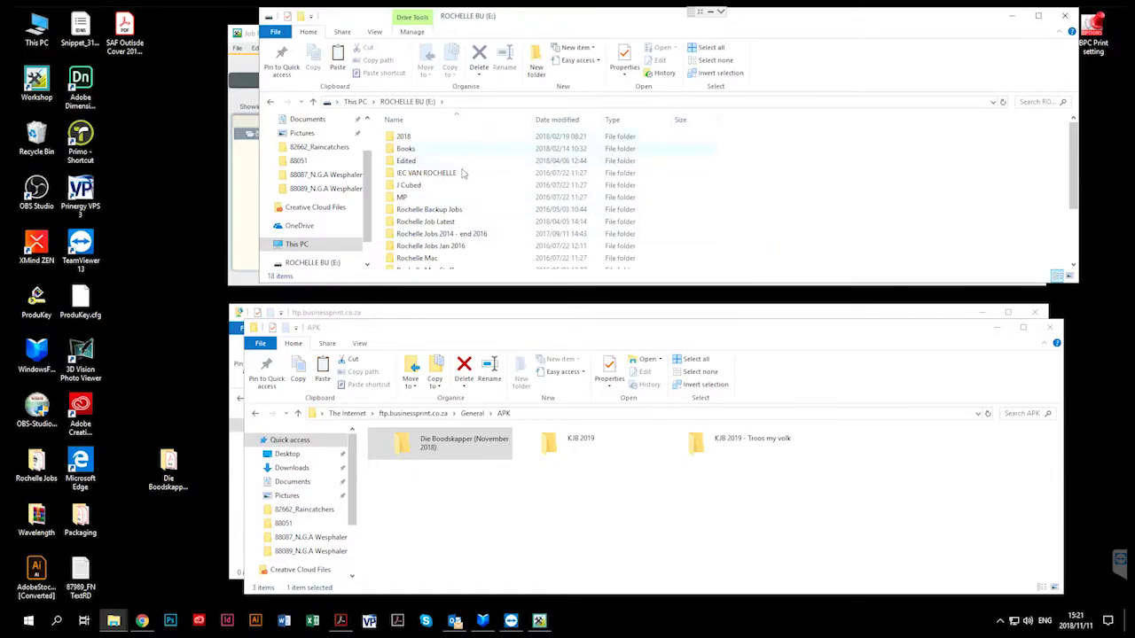
pyautogui.doubleClick(452, 210)
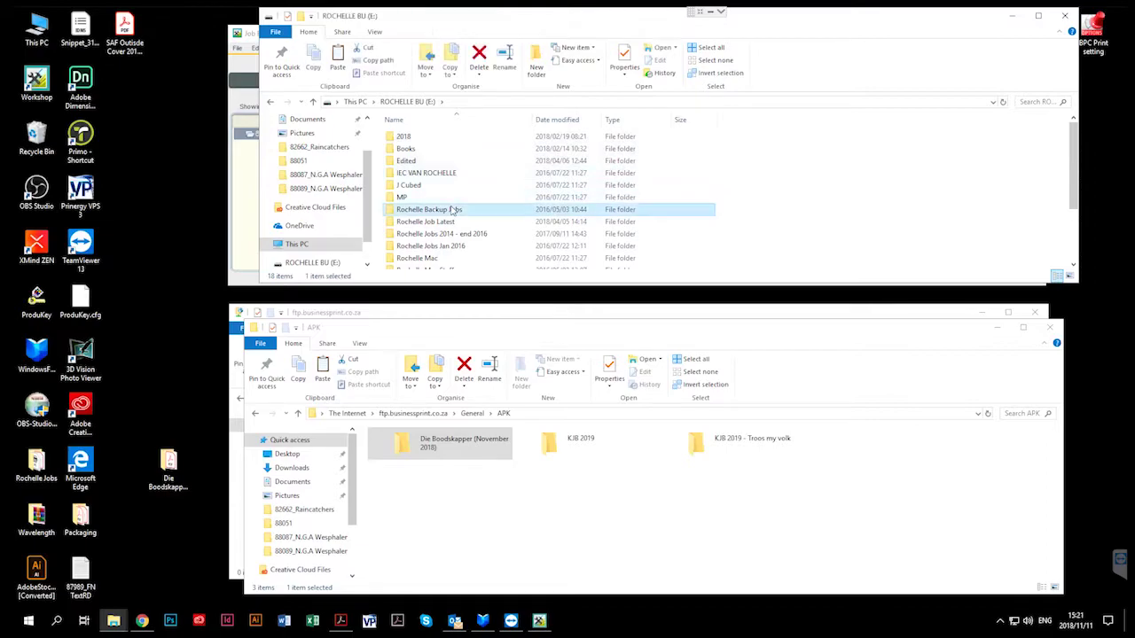
pyautogui.click(401, 141)
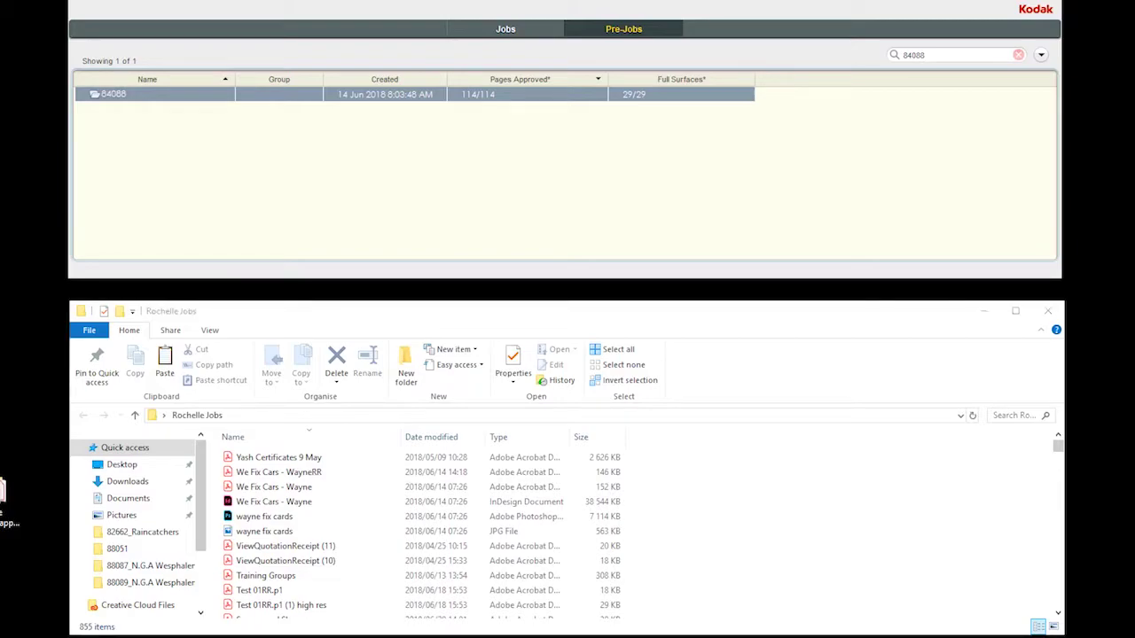
# Open the colleague's folder in the MARKETING area of the BDRCshare (V:) drive
pyautogui.scroll(-3, 396, 604)
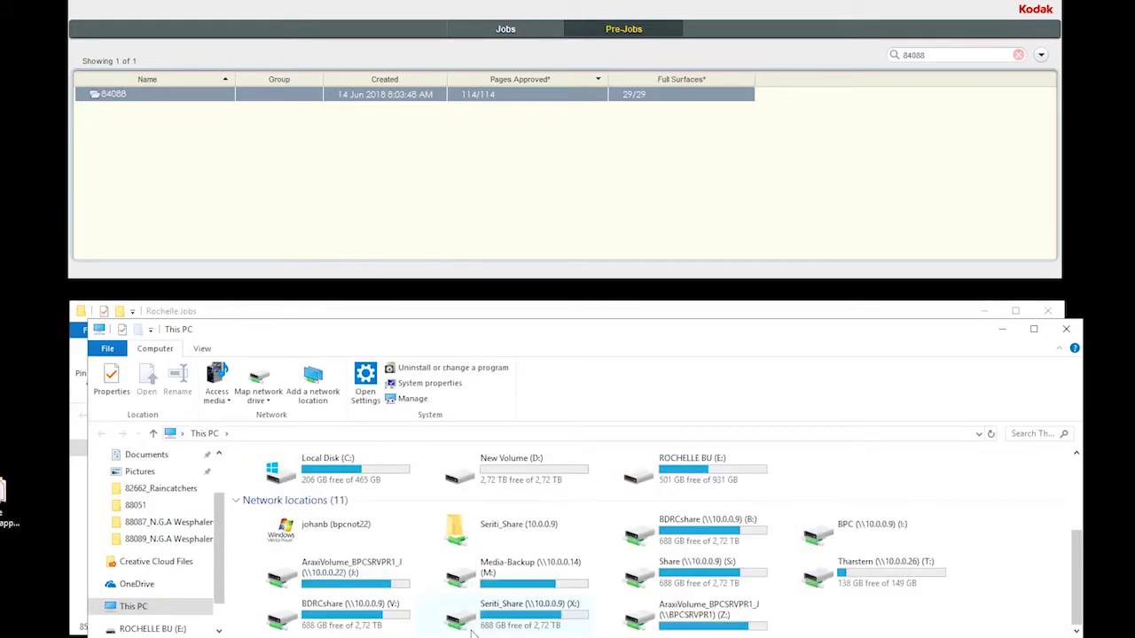
pyautogui.doubleClick(396, 604)
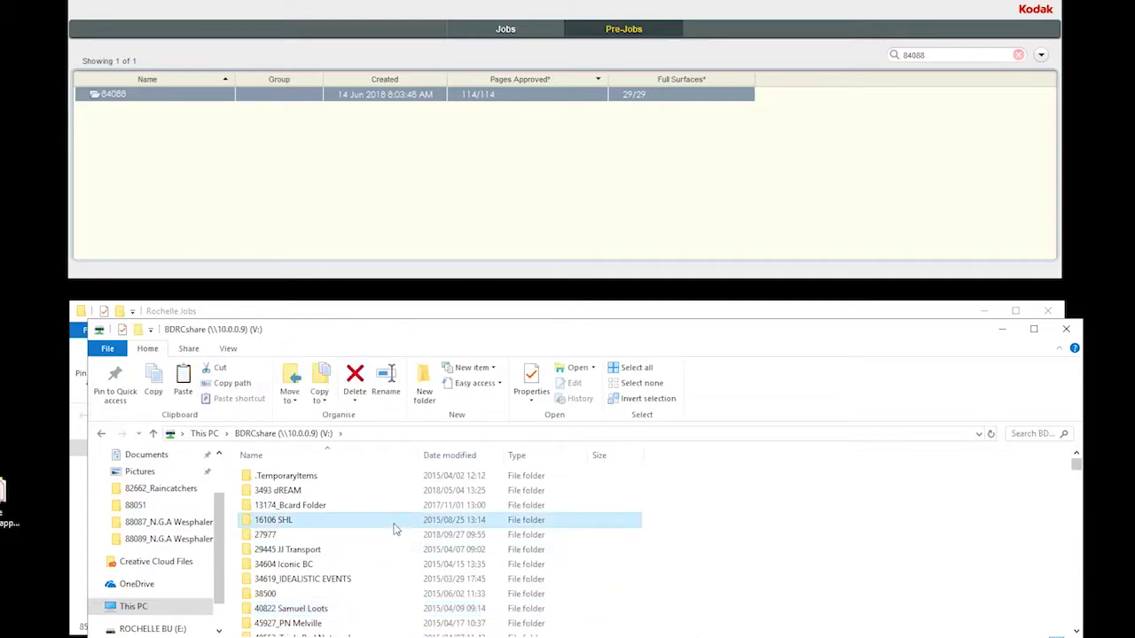
pyautogui.write('mark')
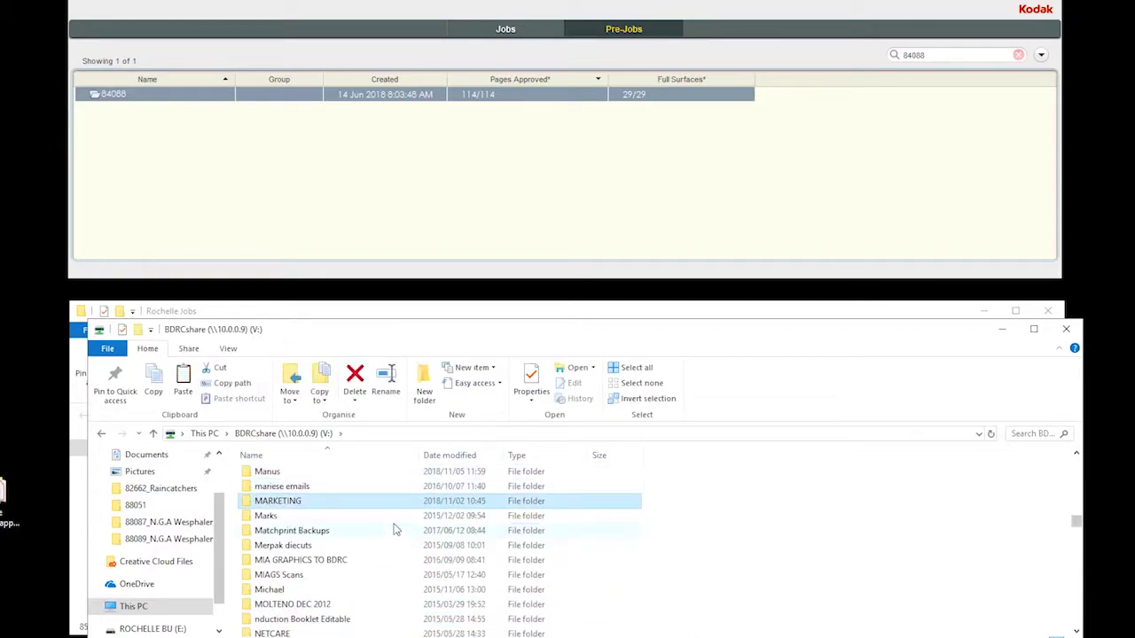
pyautogui.press('Return')
pyautogui.write('roq')
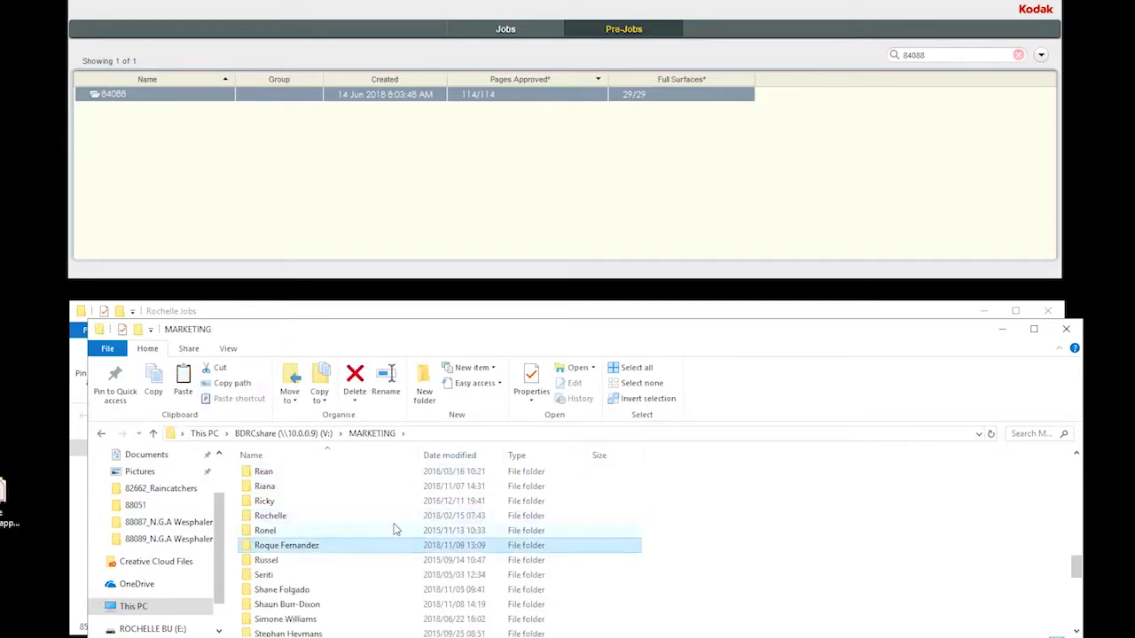
pyautogui.press('Return')
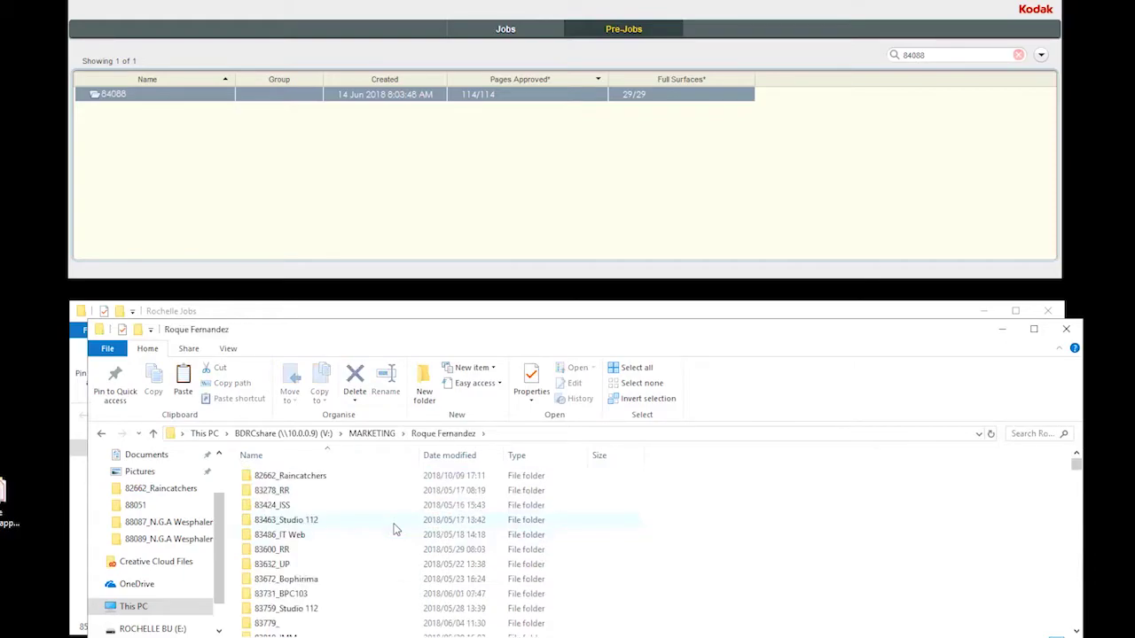
# Copy the 82662_Raincatchers folder to the local jobs, accepting the security warning
pyautogui.write('82')
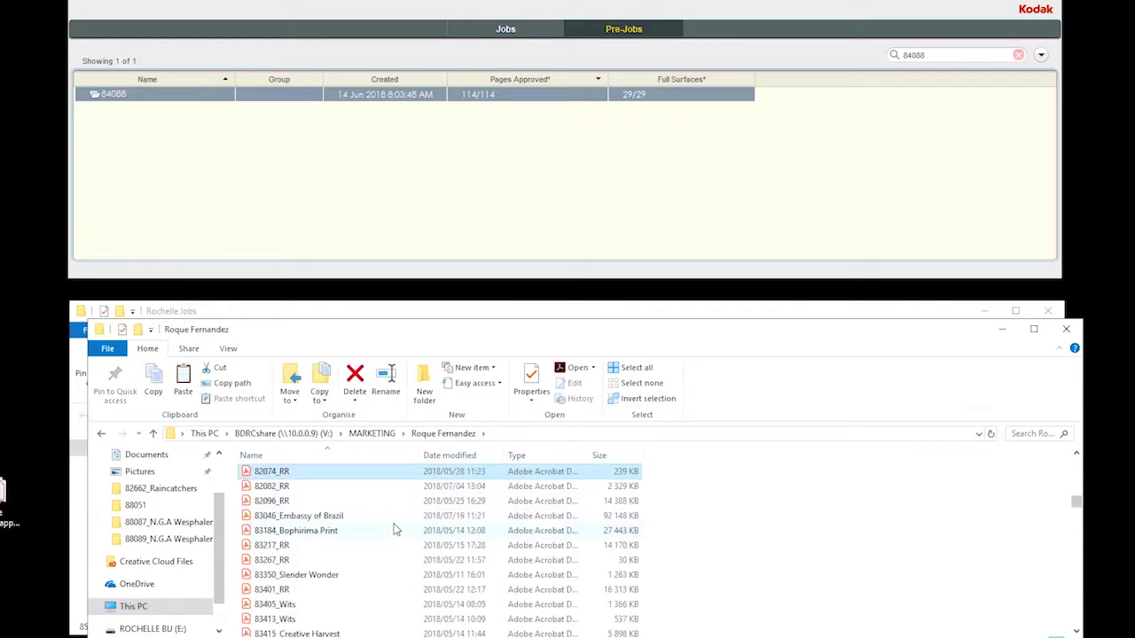
pyautogui.write('826')
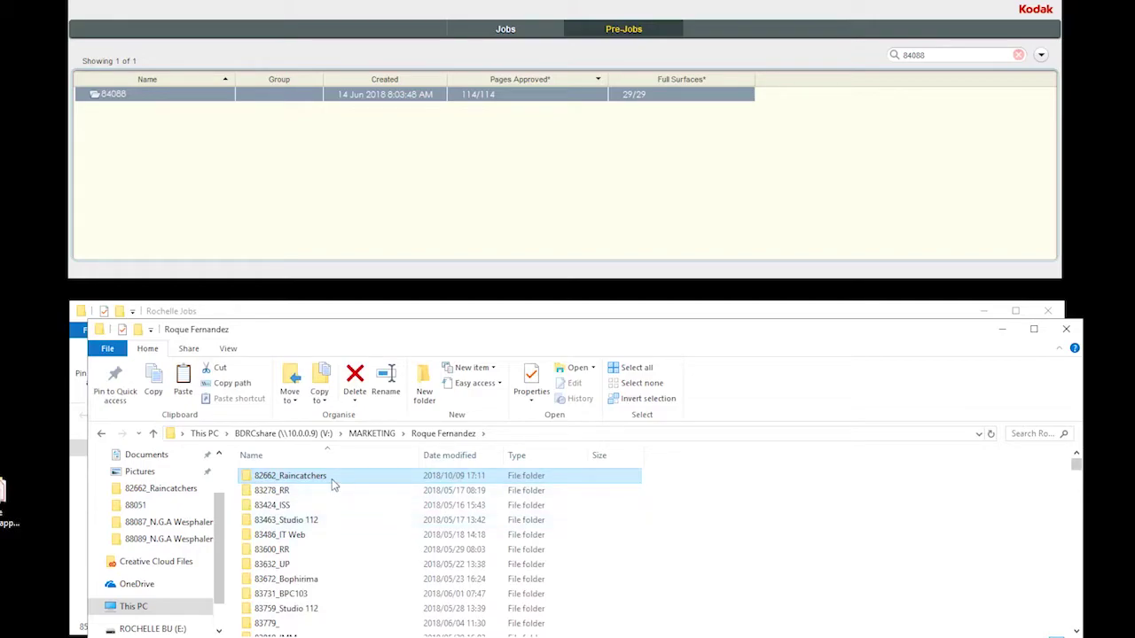
pyautogui.moveTo(332, 479); pyautogui.dragTo(66, 542)
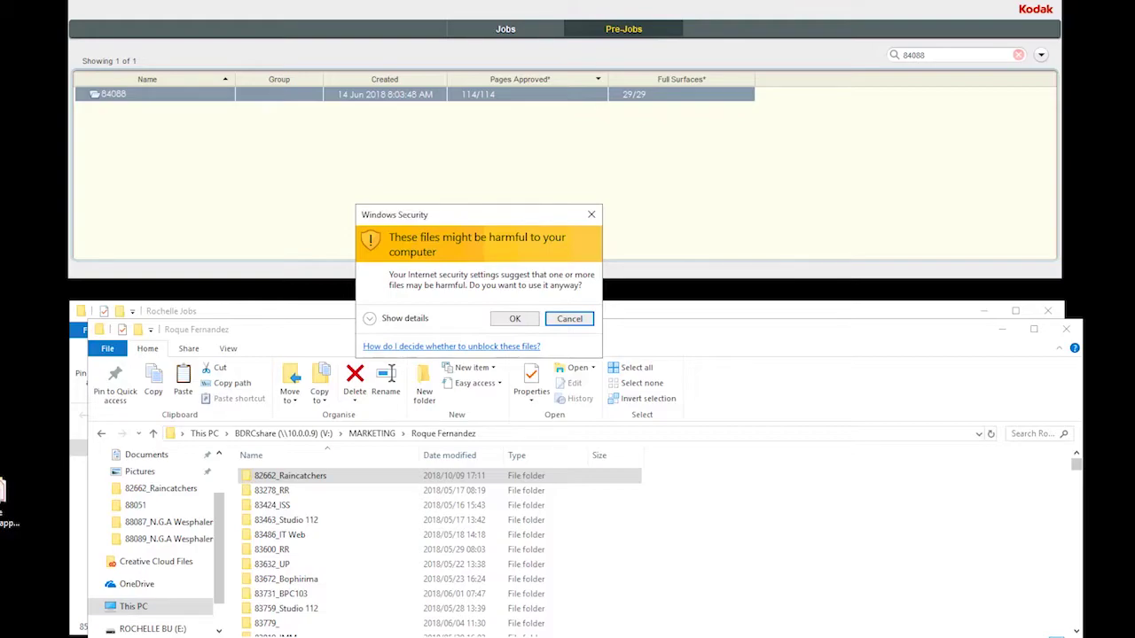
pyautogui.click(514, 319)
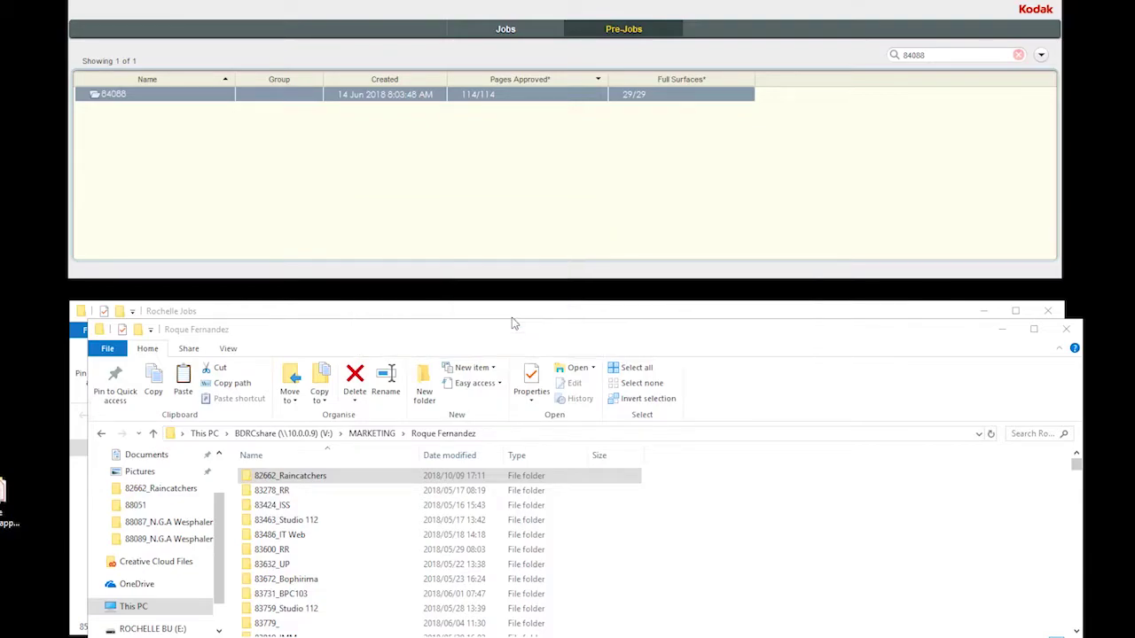
# Close the network-share window and open the local 82662_Raincatchers job folder
pyautogui.click(1066, 329)
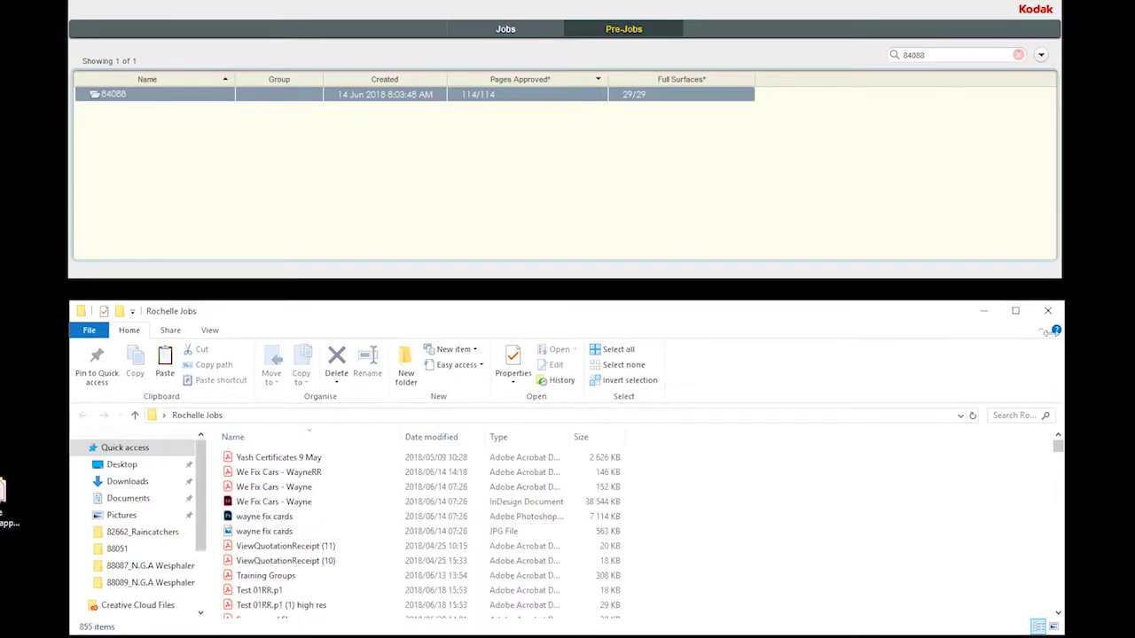
pyautogui.click(293, 488)
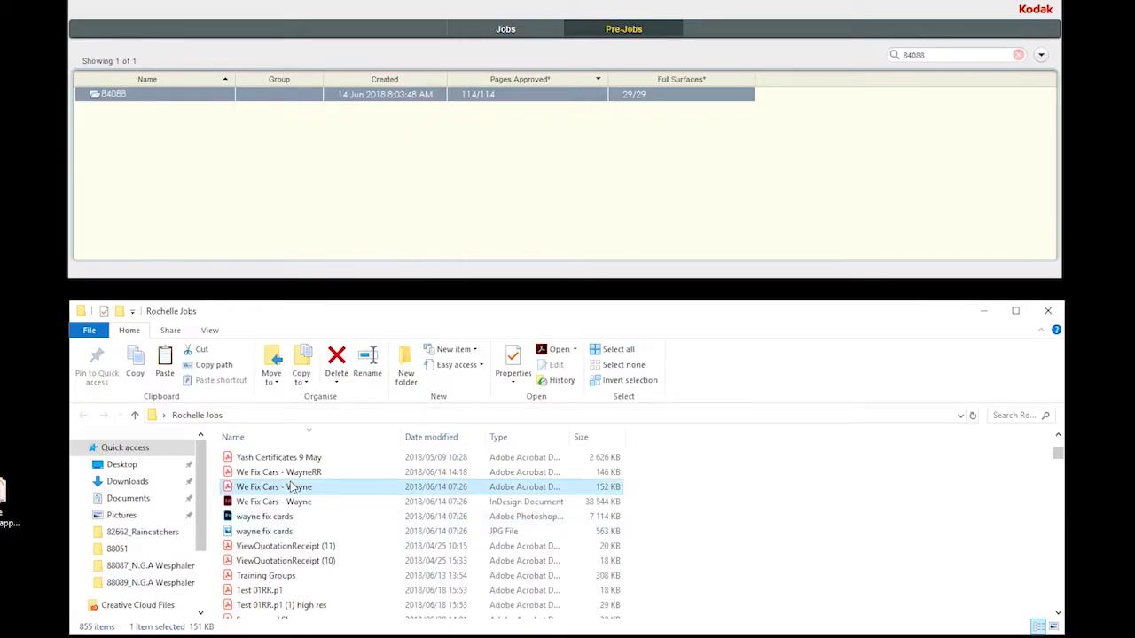
pyautogui.write('8782662')
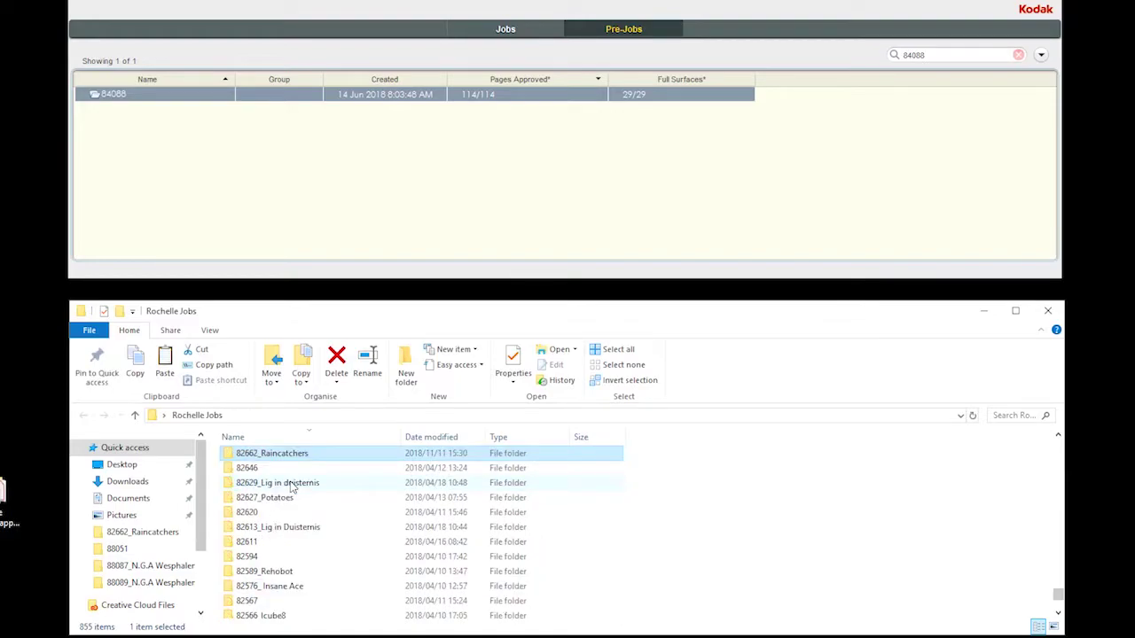
pyautogui.doubleClick(299, 454)
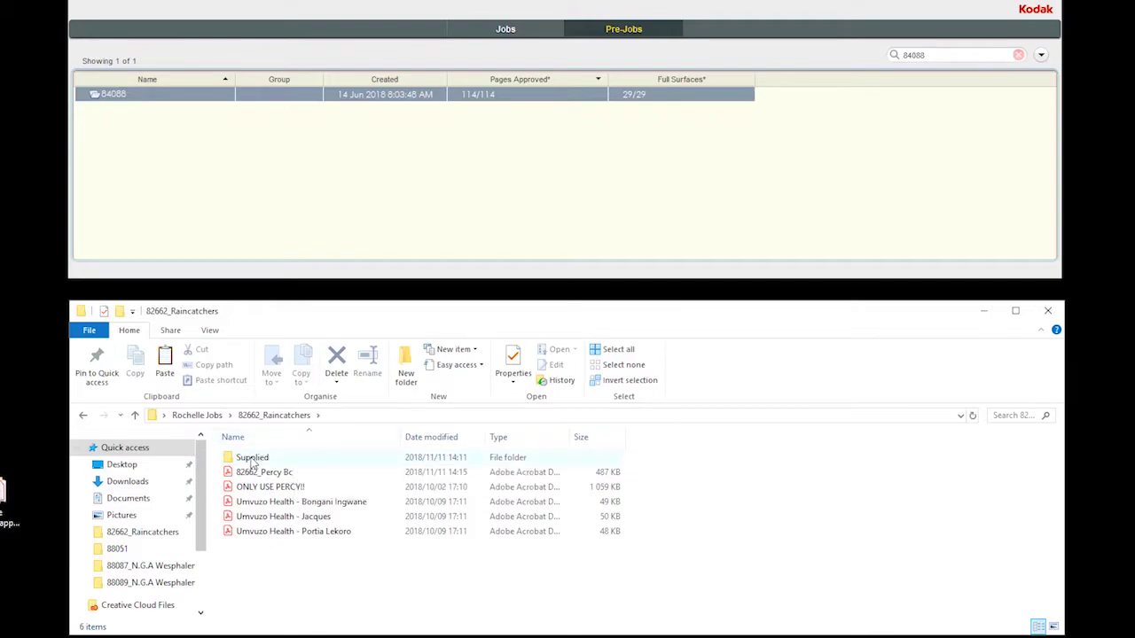
# Move the five PDFs into Supplied, replacing same-named files, then open Supplied
pyautogui.click(254, 460)
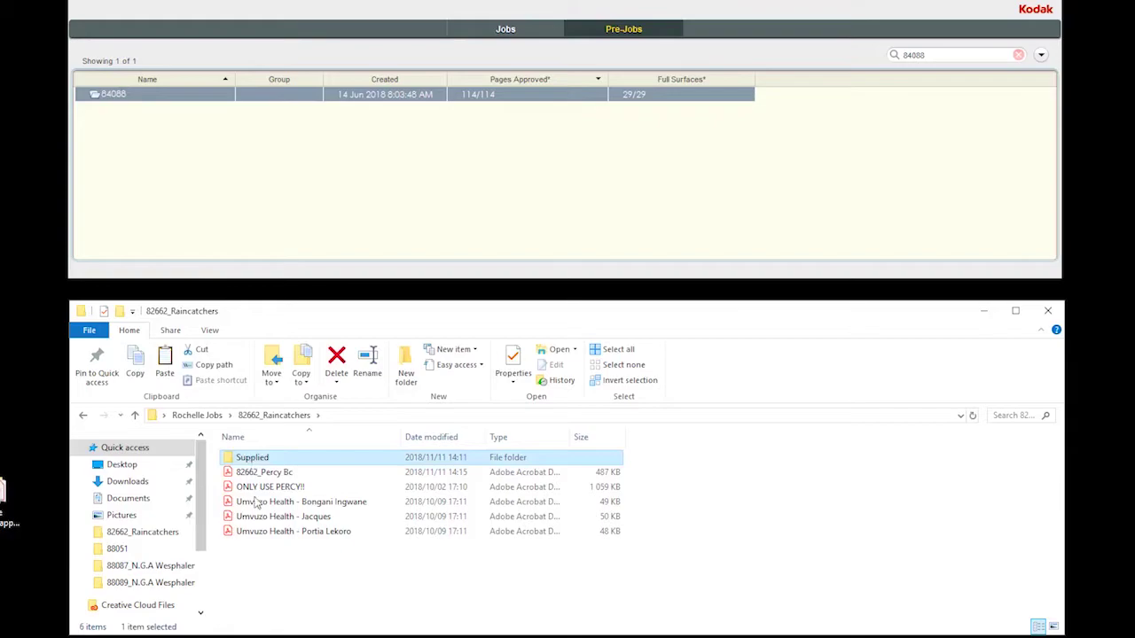
pyautogui.click(271, 489)
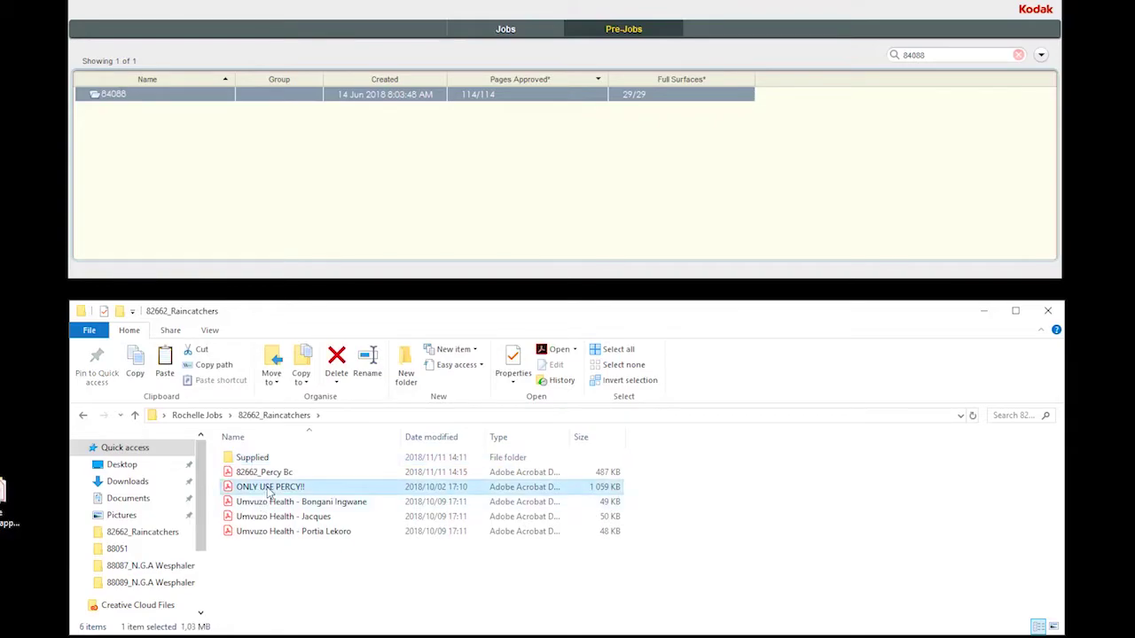
pyautogui.keyDown('shift'); pyautogui.click(272, 534); pyautogui.keyUp('shift')
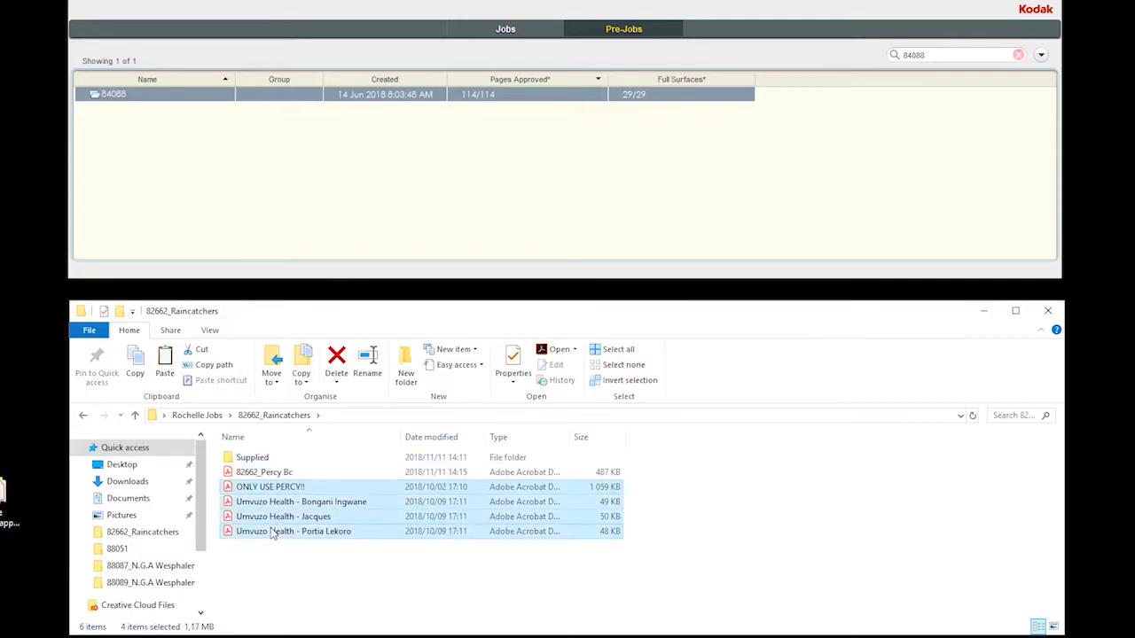
pyautogui.click(266, 472)
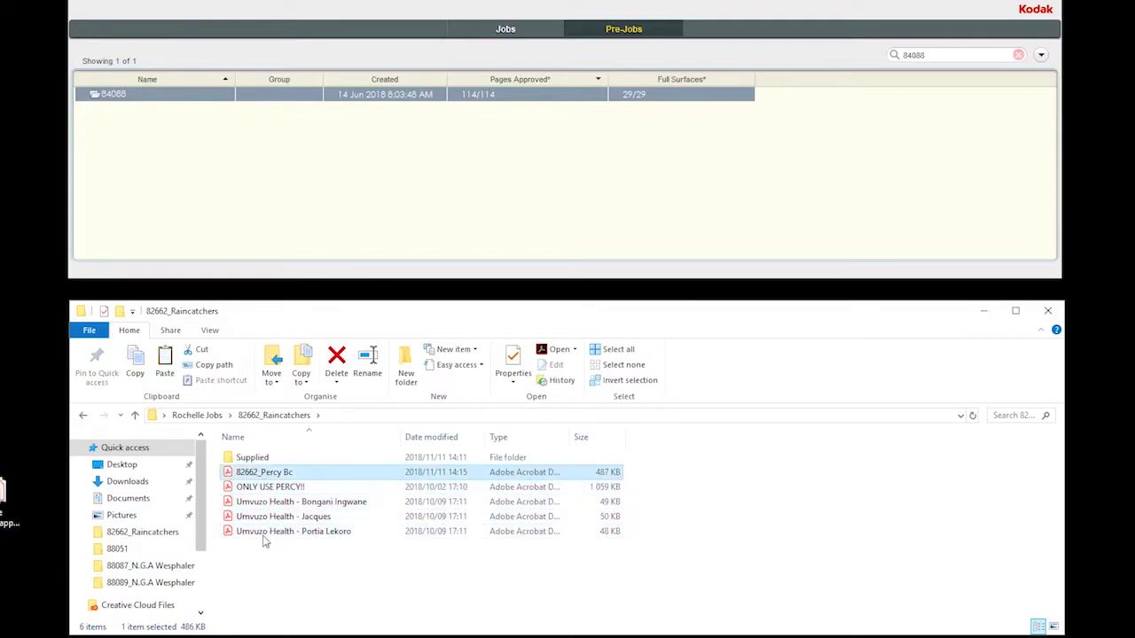
pyautogui.keyDown('shift'); pyautogui.click(263, 534); pyautogui.keyUp('shift')
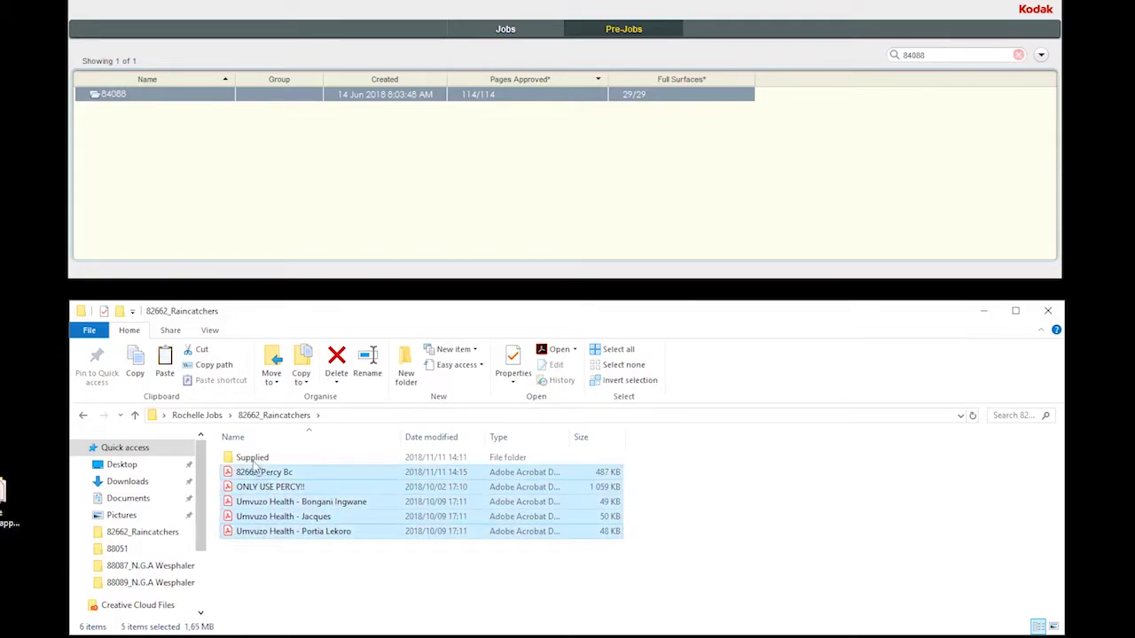
pyautogui.moveTo(257, 473); pyautogui.dragTo(255, 458)
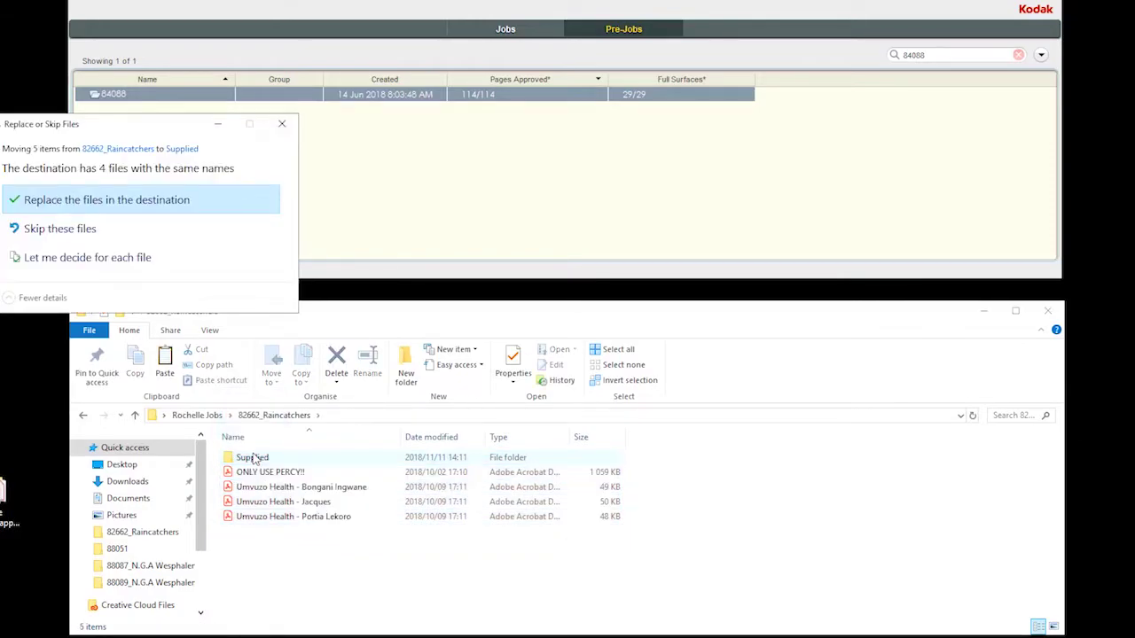
pyautogui.click(144, 202)
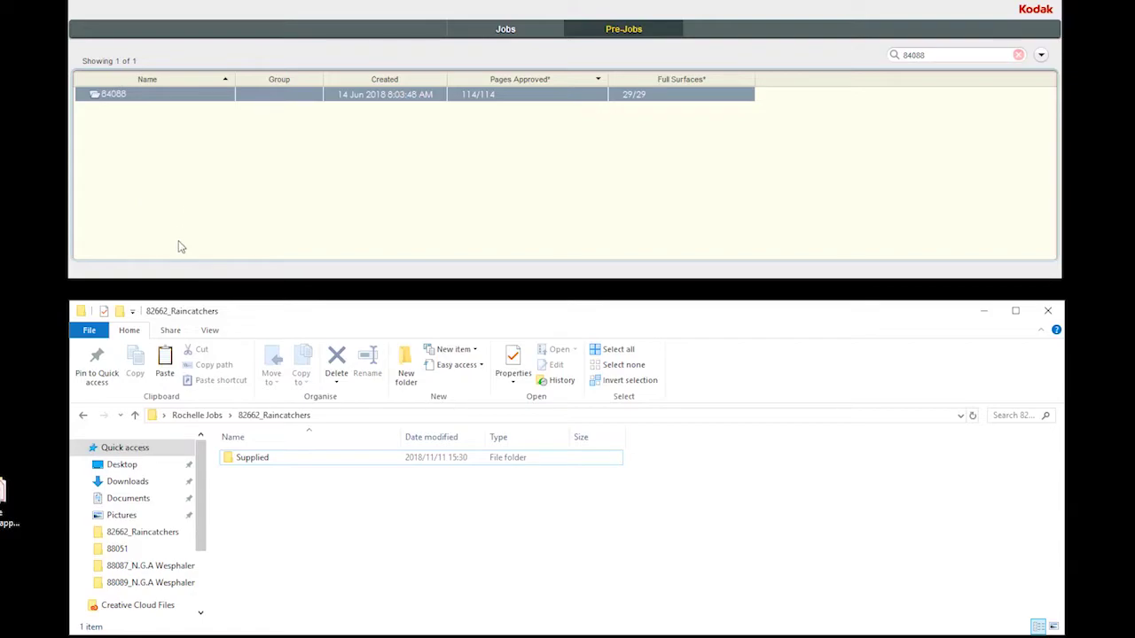
pyautogui.click(266, 458)
pyautogui.doubleClick(266, 458)
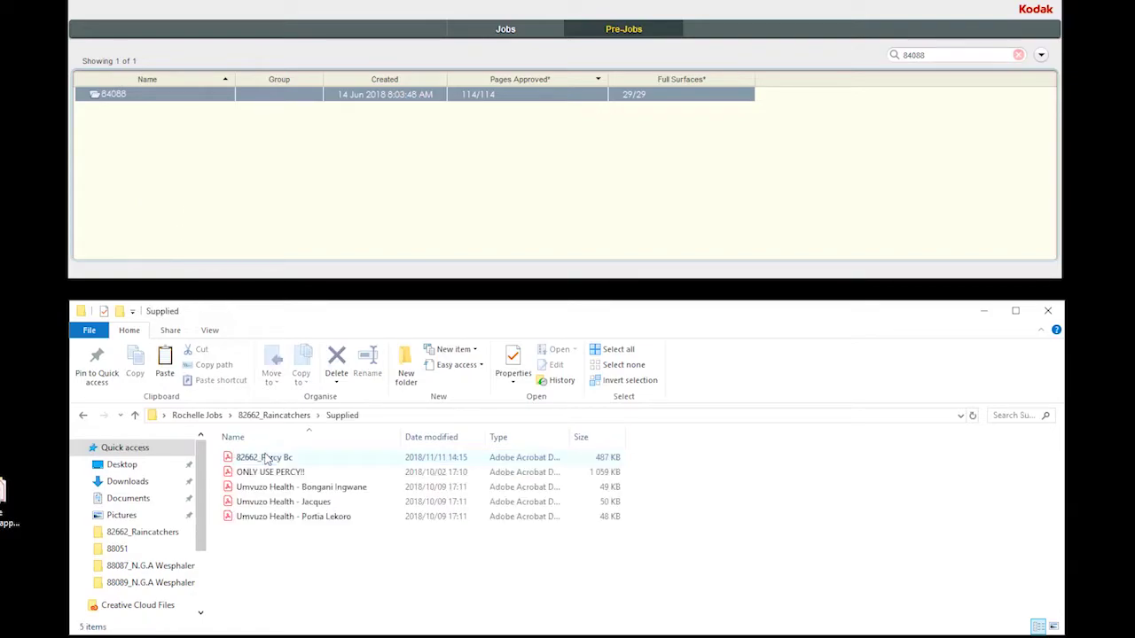
# Open ONLY USE PERCY!!.pdf in Acrobat and start Save As to a different folder
pyautogui.click(276, 474)
pyautogui.doubleClick(276, 474)
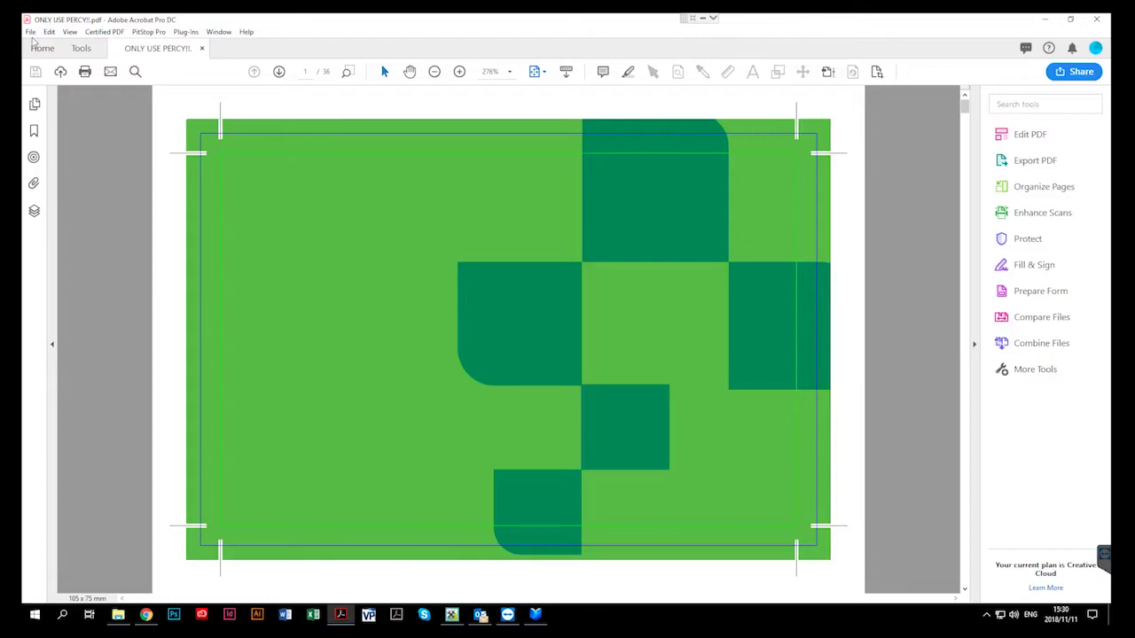
pyautogui.click(32, 32)
pyautogui.click(76, 121)
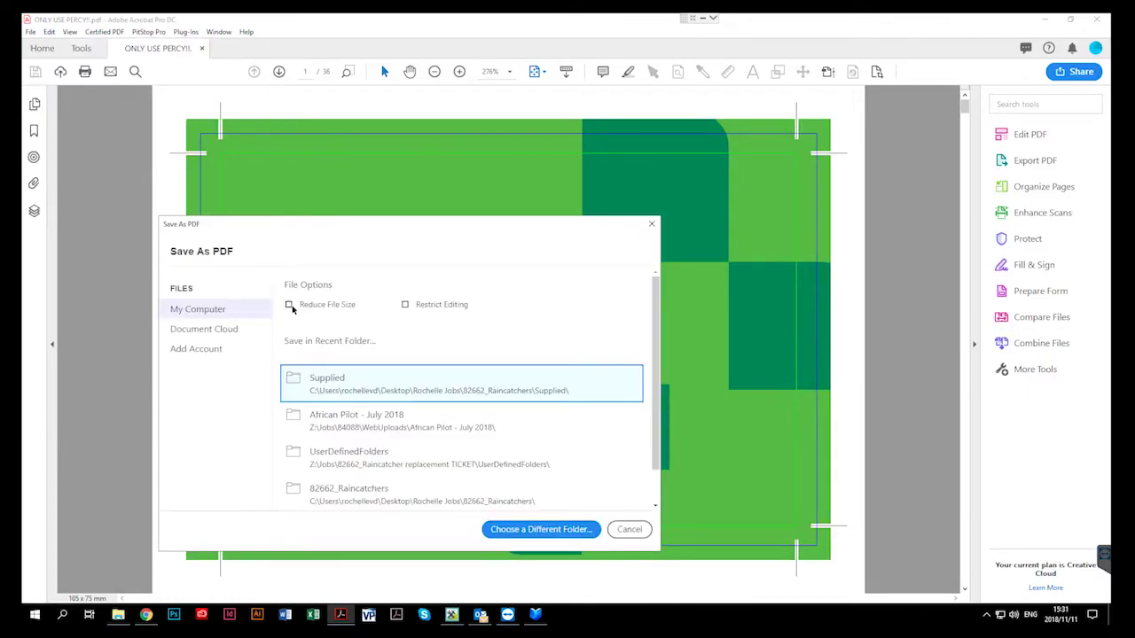
pyautogui.click(523, 532)
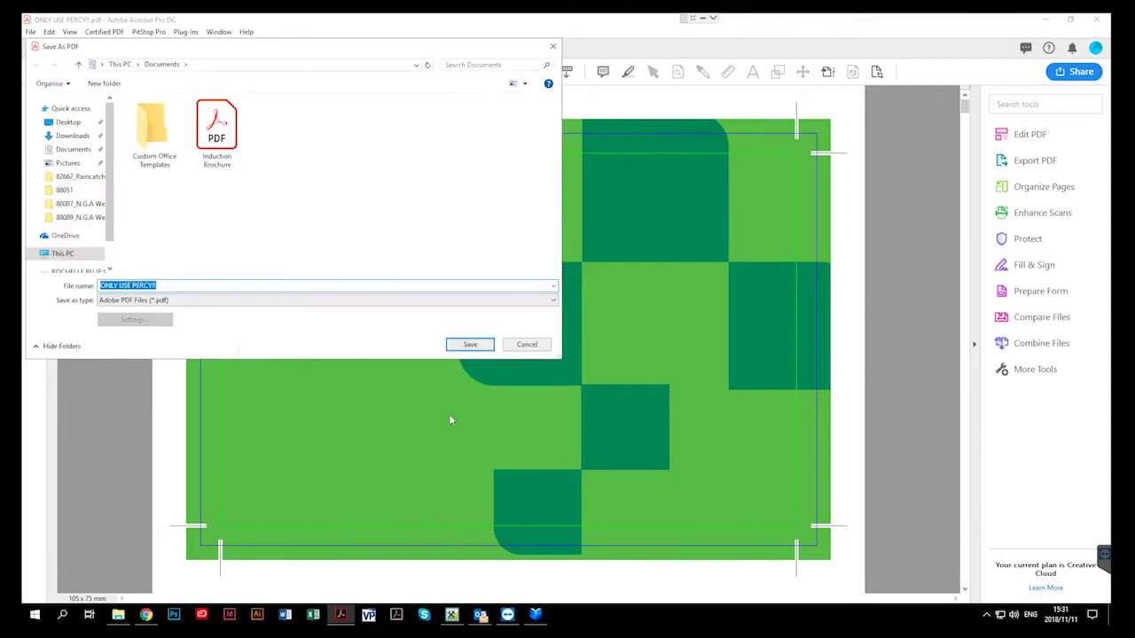
# Save it as 82662_BC Percy in Desktop > Rochelle Jobs > 82662_Raincatchers
pyautogui.click(68, 122)
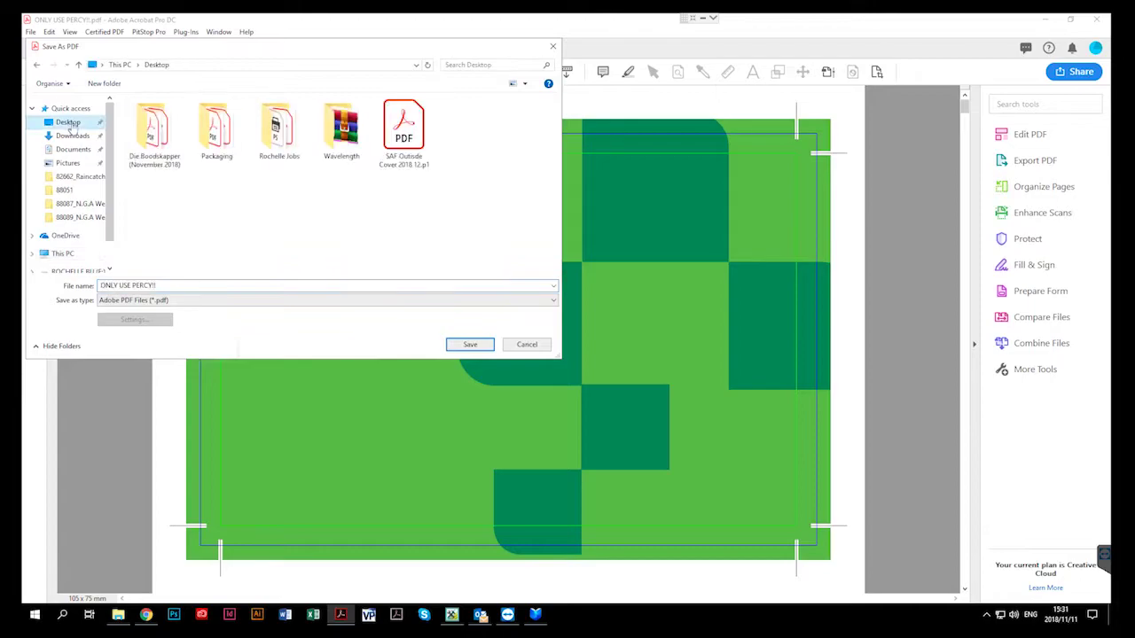
pyautogui.doubleClick(284, 146)
pyautogui.click(306, 168)
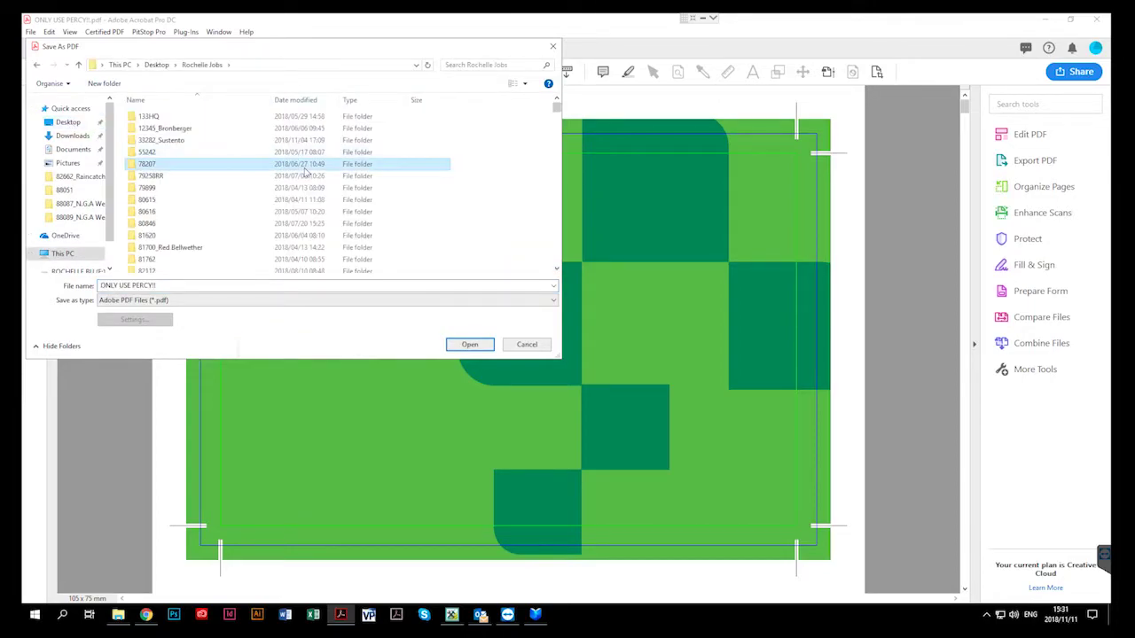
pyautogui.write('82662')
pyautogui.press('Return')
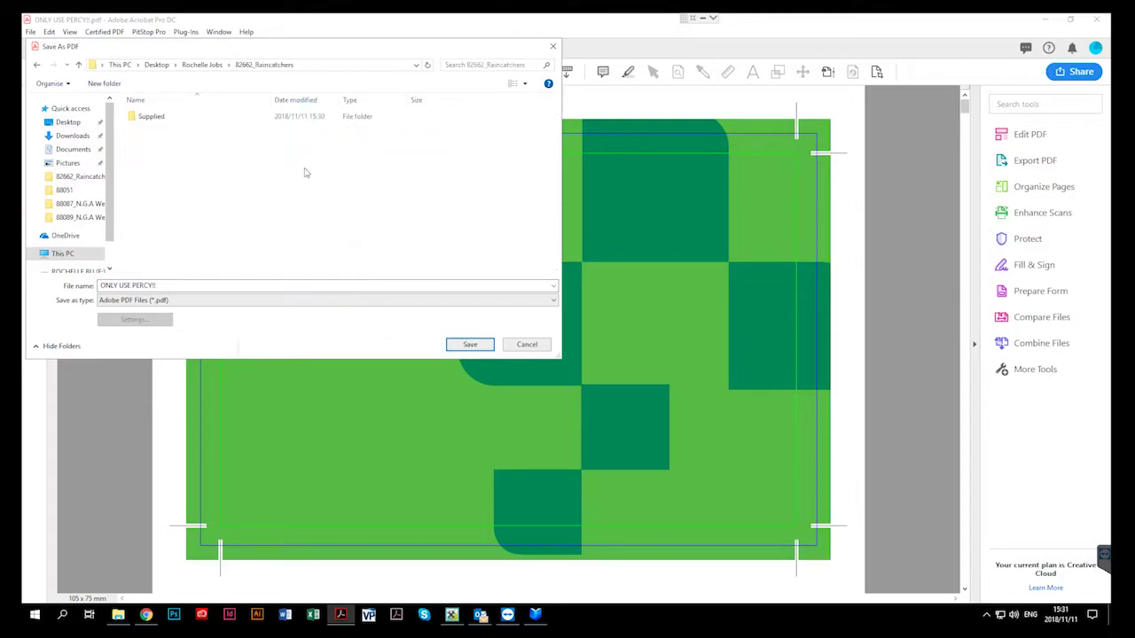
pyautogui.click(225, 287)
pyautogui.write('8')
pyautogui.write('2662_')
pyautogui.write('R')
pyautogui.write('C Percy')
pyautogui.press('Return')
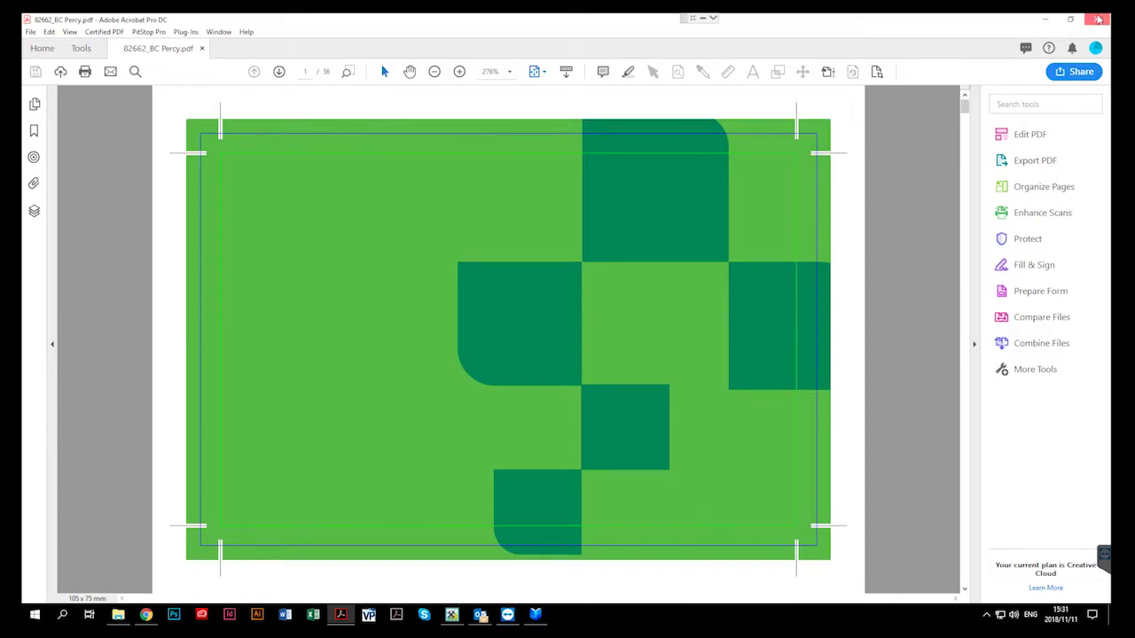
# Close Acrobat and return to 82662_Raincatchers, selecting the new 82662_BC Percy PDF
pyautogui.click(1097, 18)
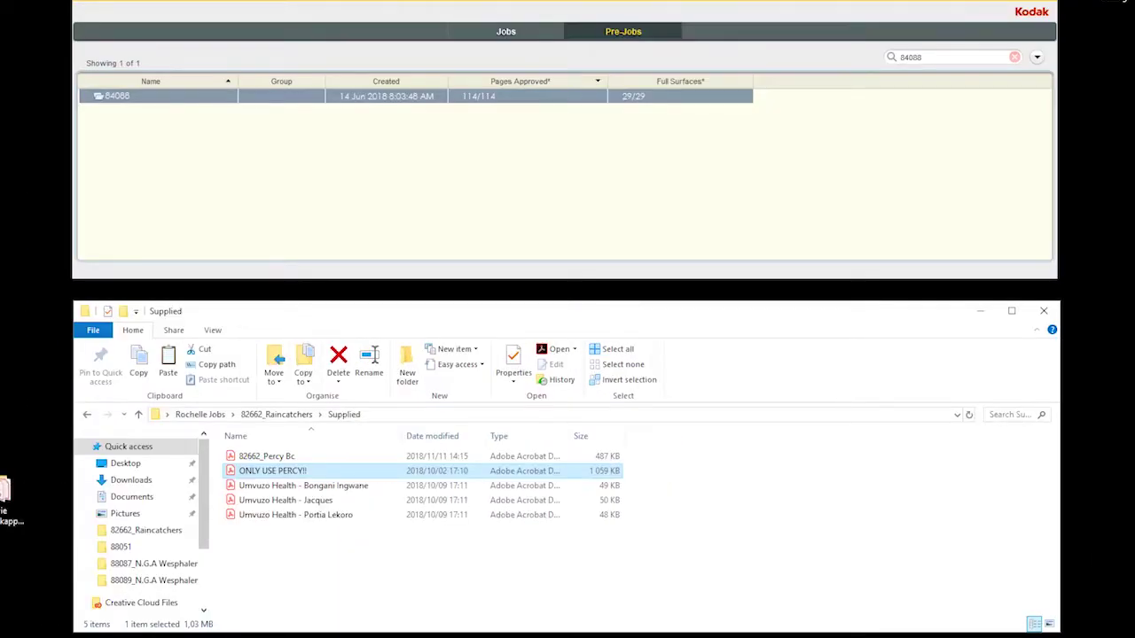
pyautogui.click(139, 417)
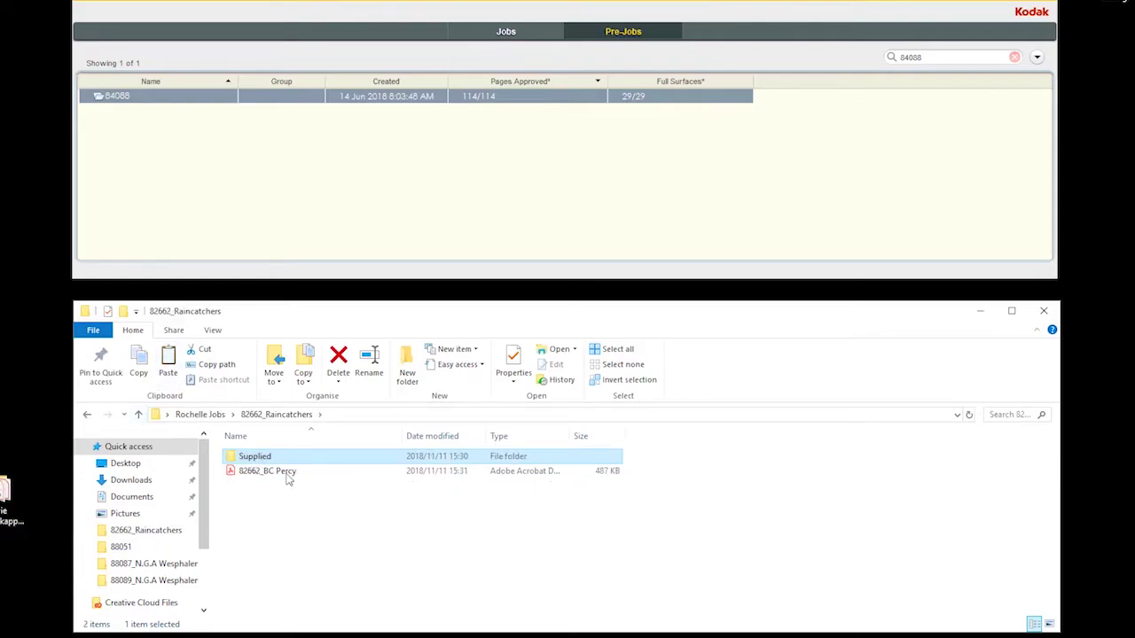
pyautogui.click(282, 476)
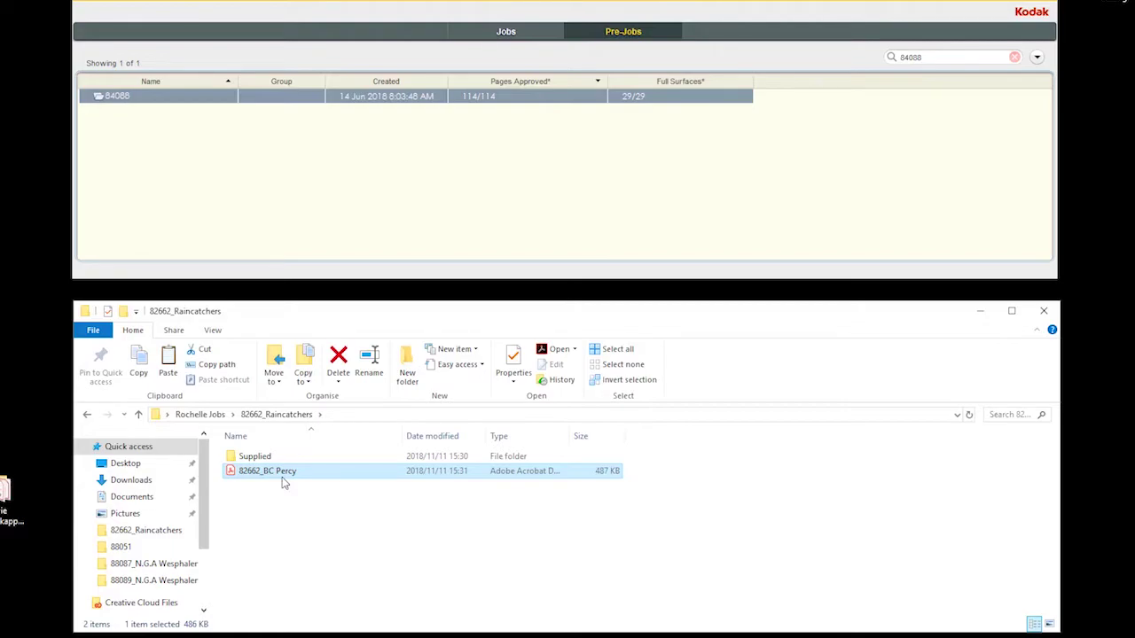
# Inside the Supplied folder, create two new folders named old and new
pyautogui.doubleClick(285, 458)
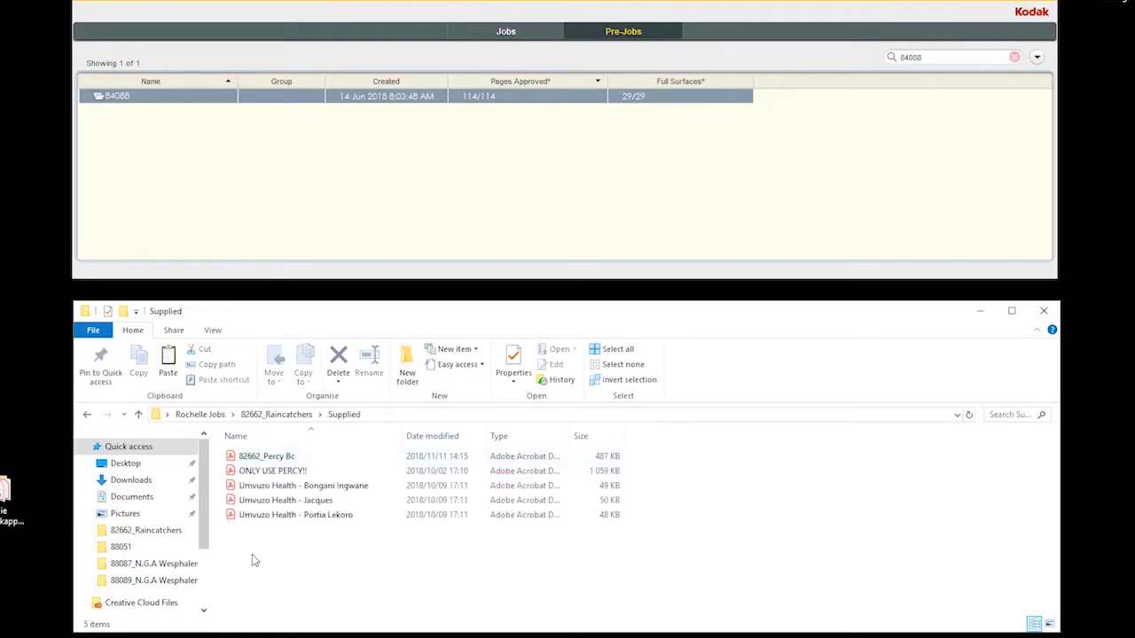
pyautogui.rightClick(253, 555)
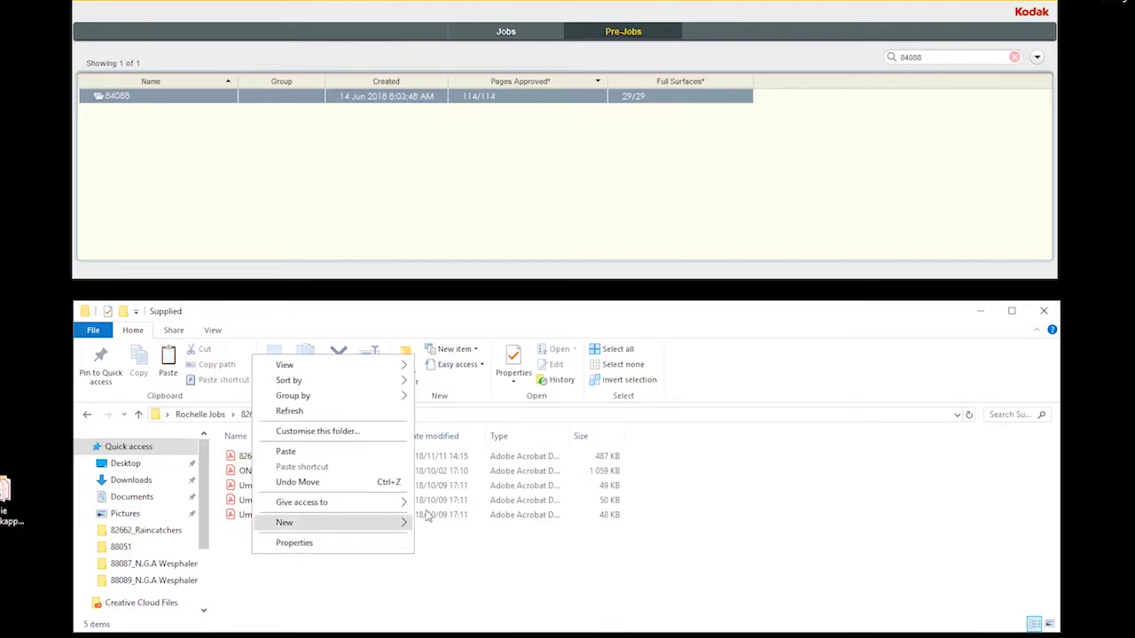
pyautogui.click(455, 525)
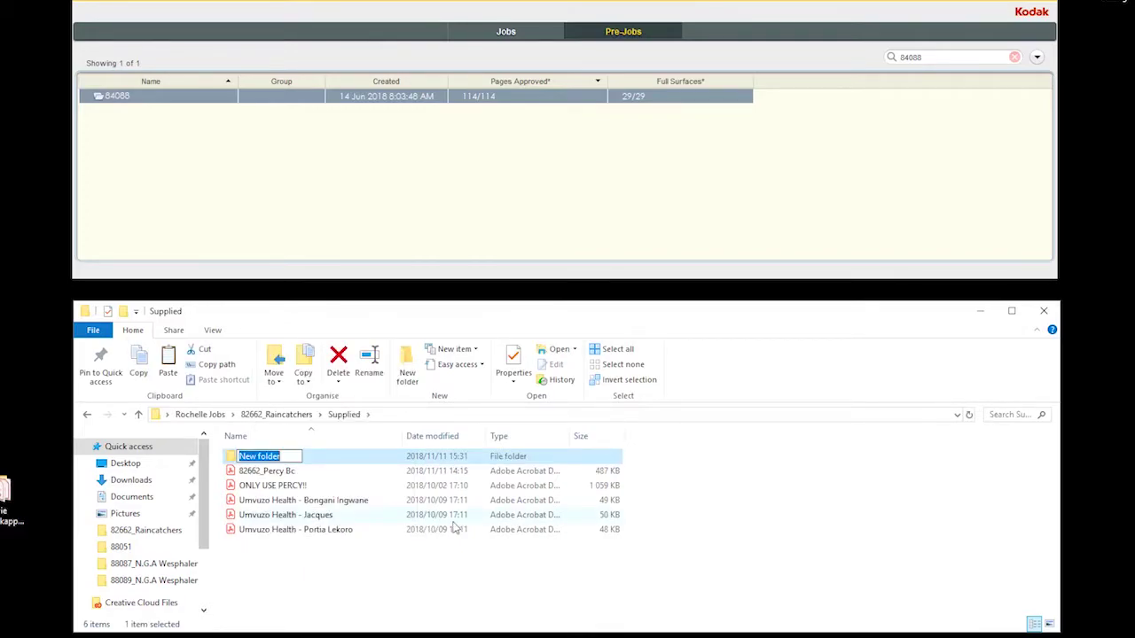
pyautogui.write('old')
pyautogui.press('Return')
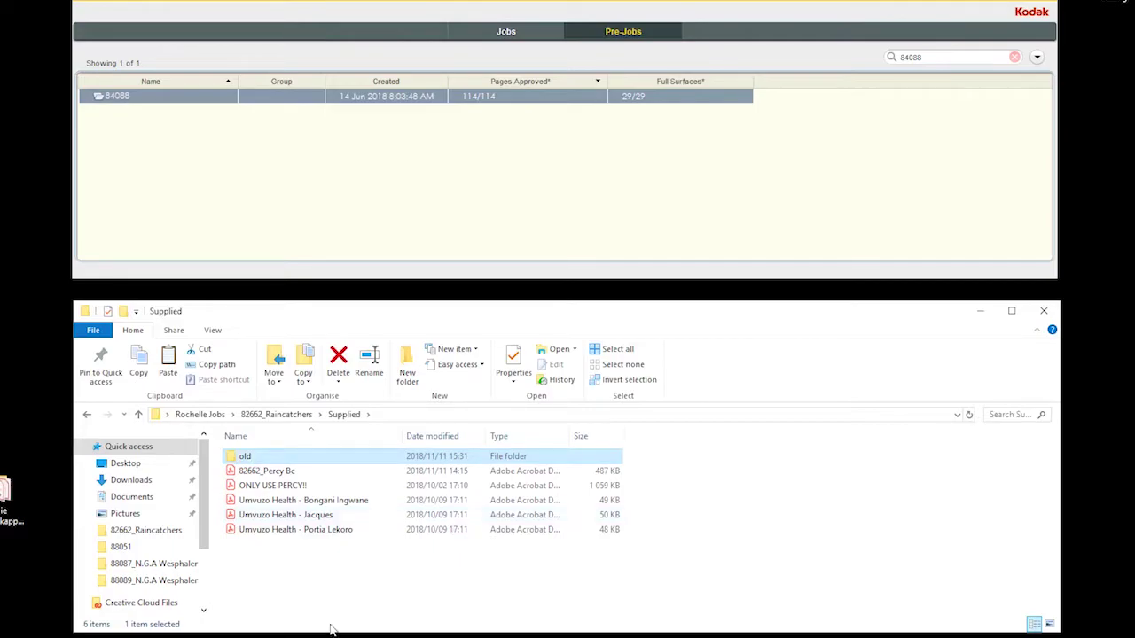
pyautogui.rightClick(358, 596)
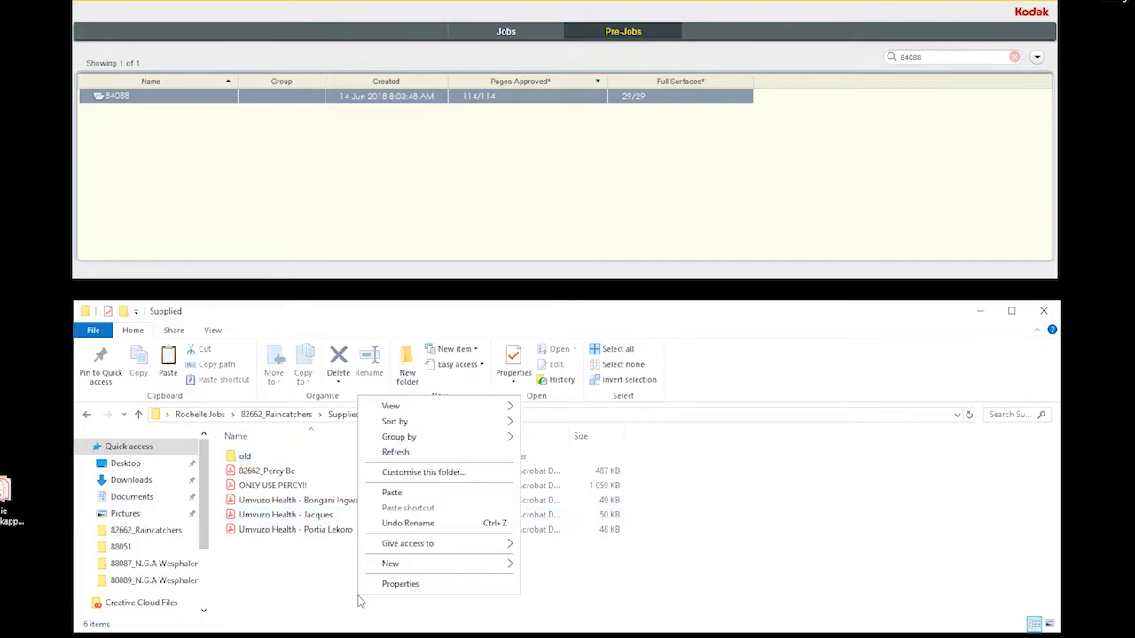
pyautogui.moveTo(411, 565)
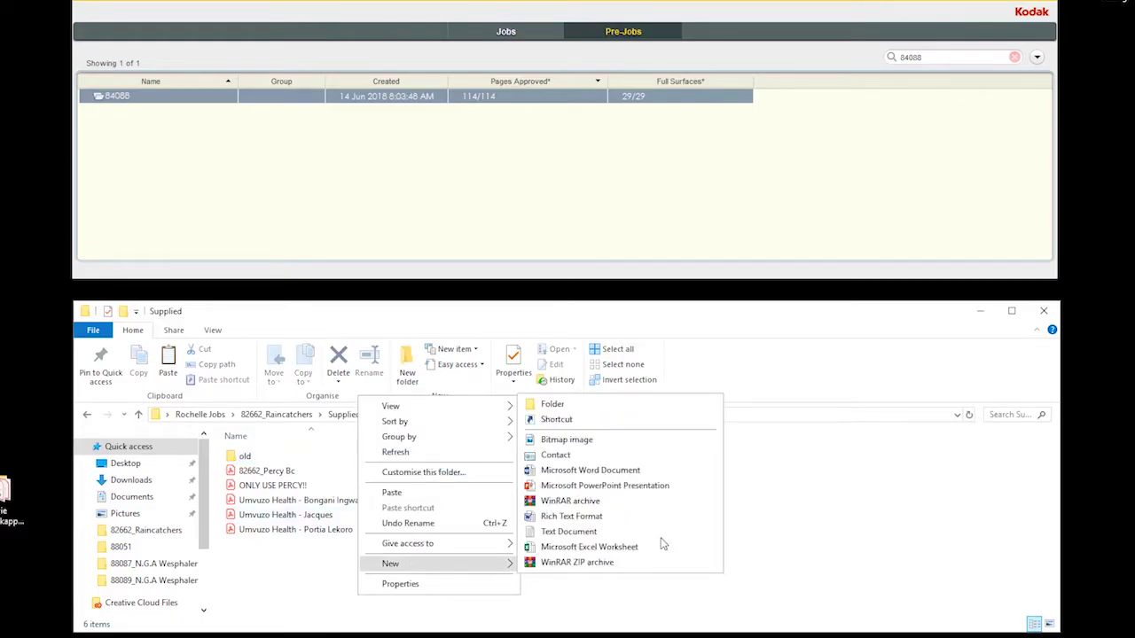
pyautogui.click(622, 407)
pyautogui.write('new')
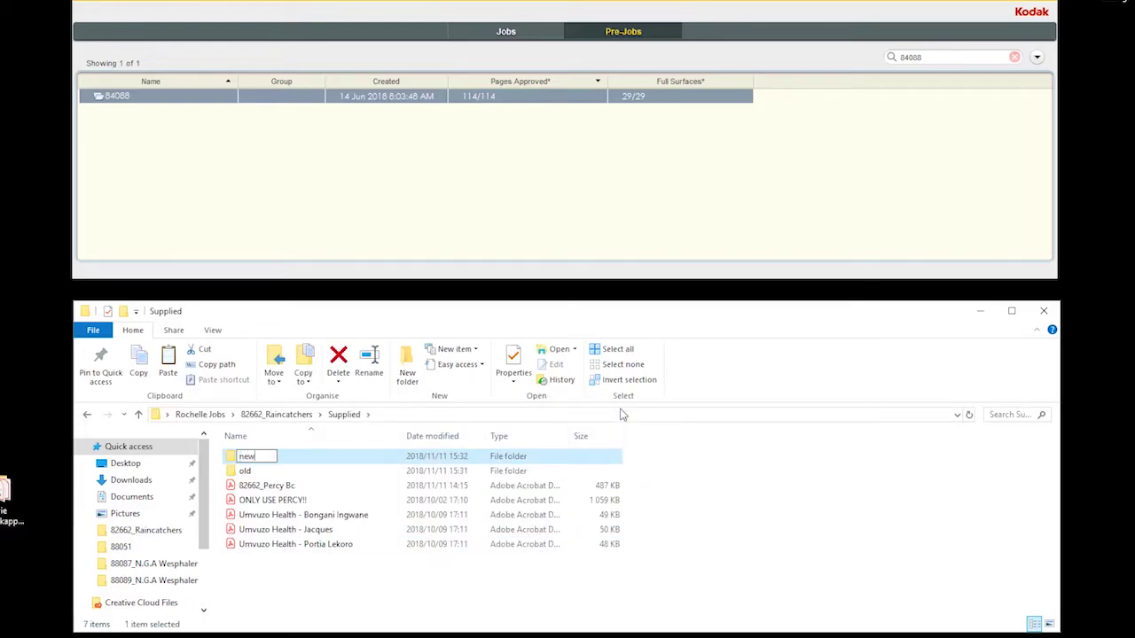
pyautogui.press('Return')
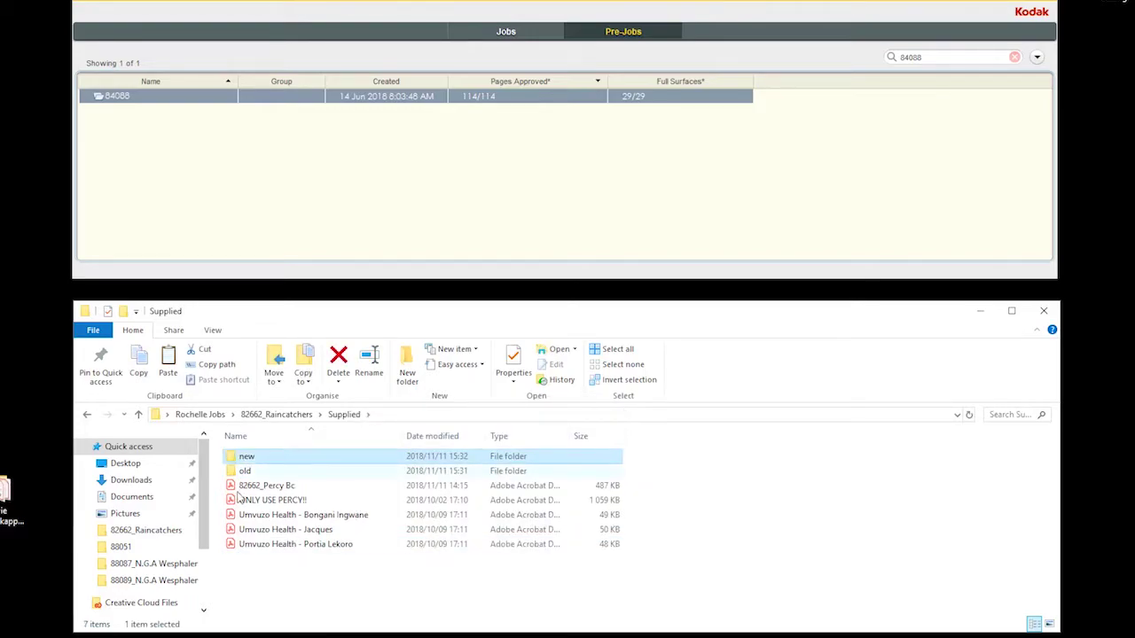
pyautogui.click(270, 503)
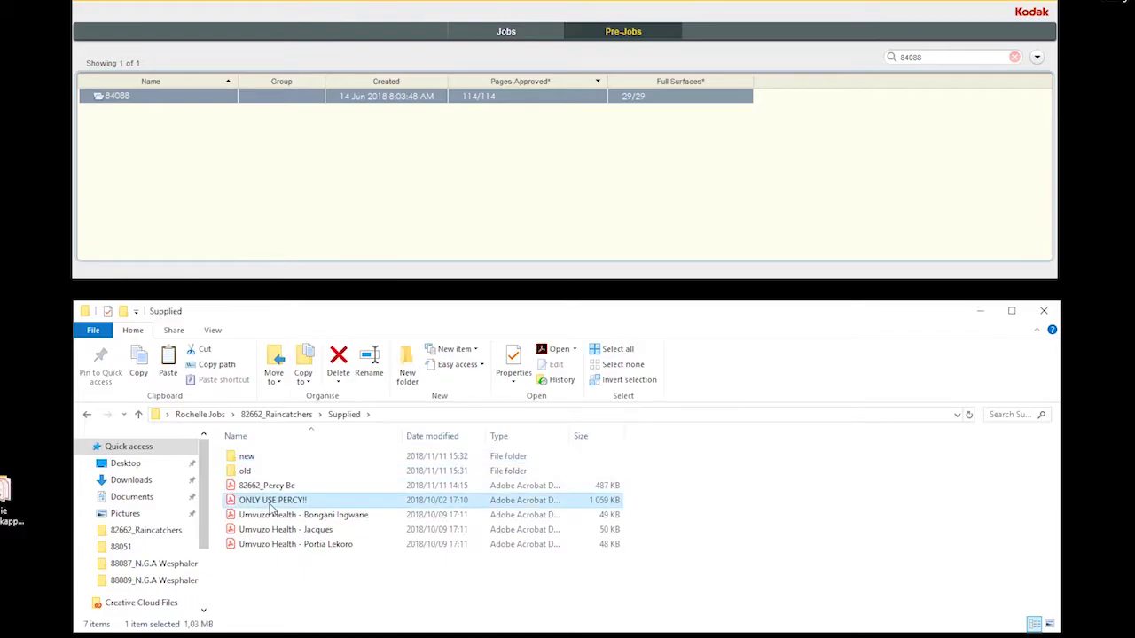
pyautogui.keyDown('shift'); pyautogui.click(264, 546); pyautogui.keyUp('shift')
pyautogui.moveTo(271, 500); pyautogui.dragTo(249, 473)
pyautogui.click(272, 488)
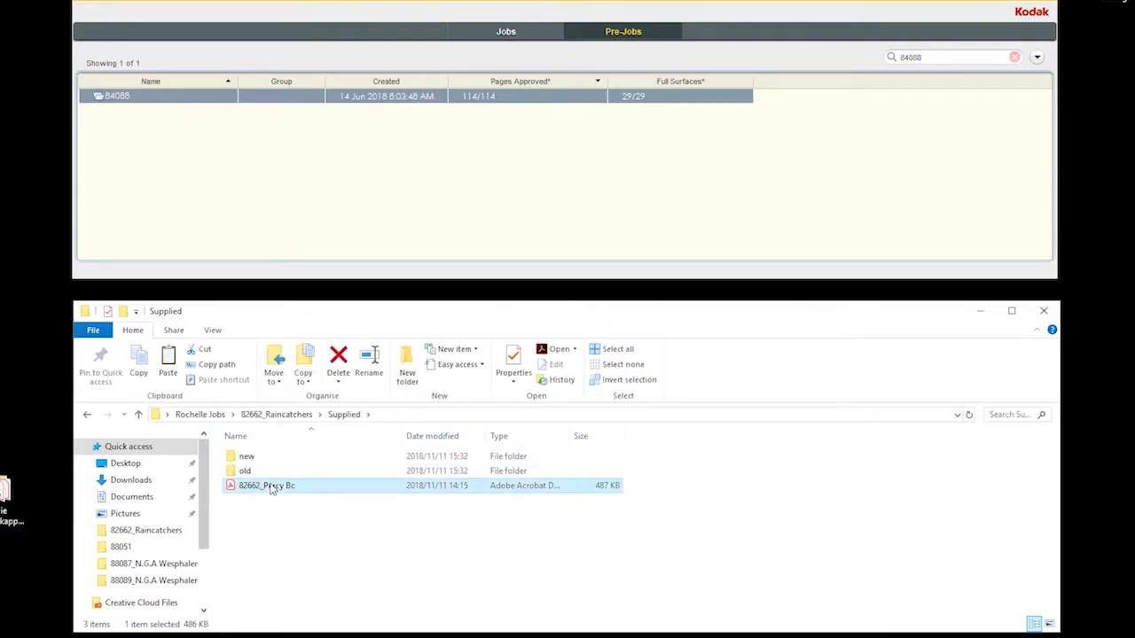
pyautogui.moveTo(271, 490); pyautogui.dragTo(265, 468)
# Look inside the new folder, then go back up to the 82662_Raincatchers job folder
pyautogui.doubleClick(265, 458)
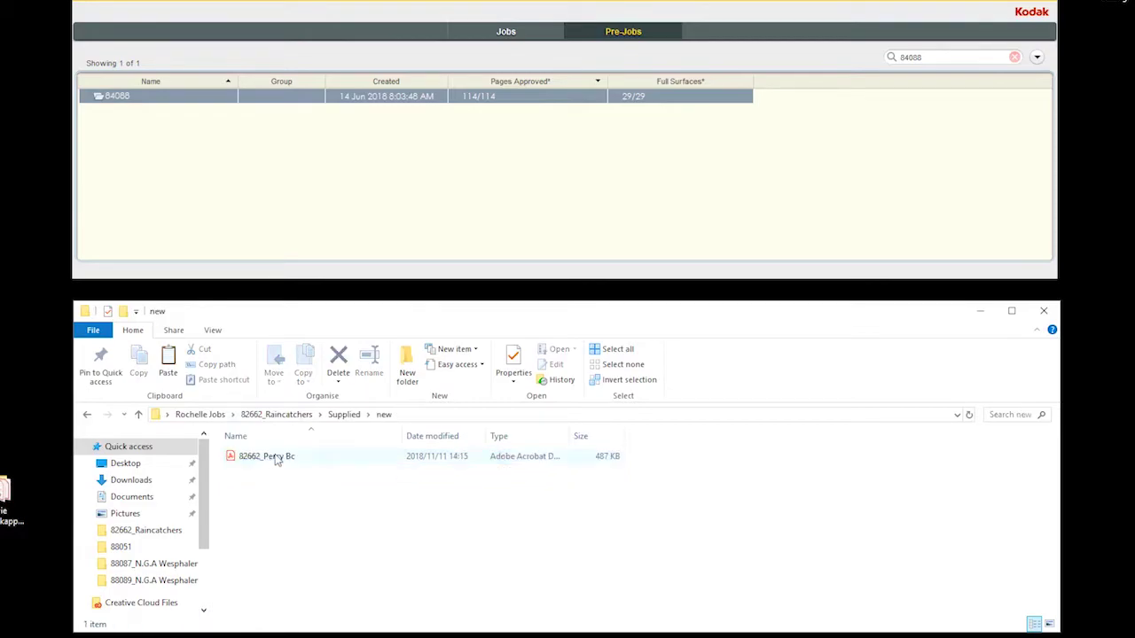
pyautogui.click(275, 457)
pyautogui.click(139, 415)
pyautogui.click(139, 415)
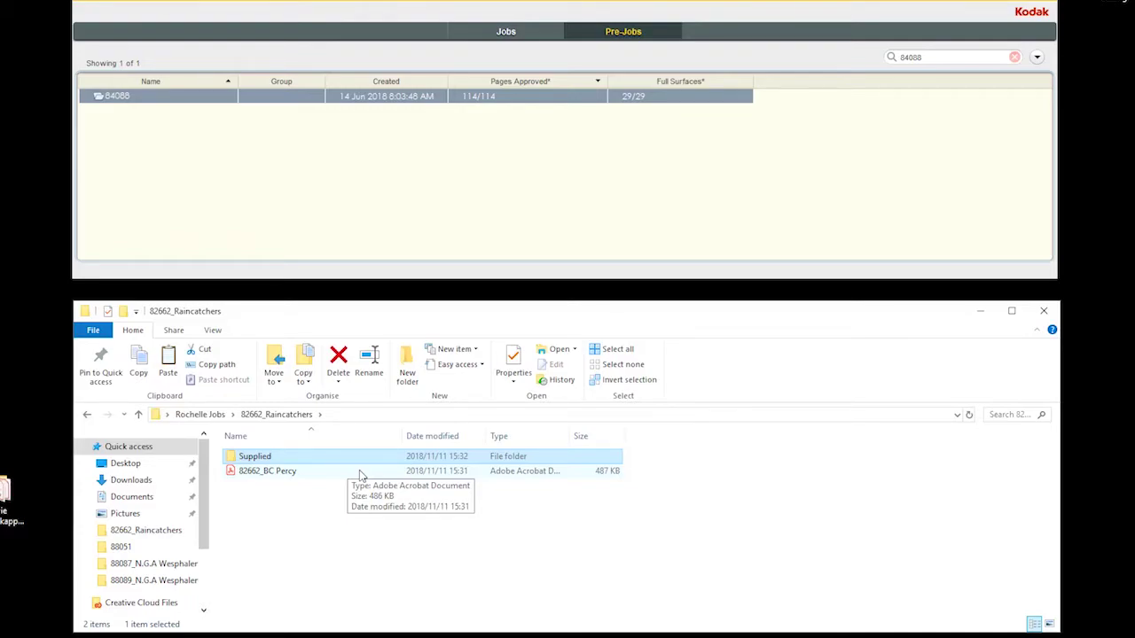
pyautogui.click(294, 479)
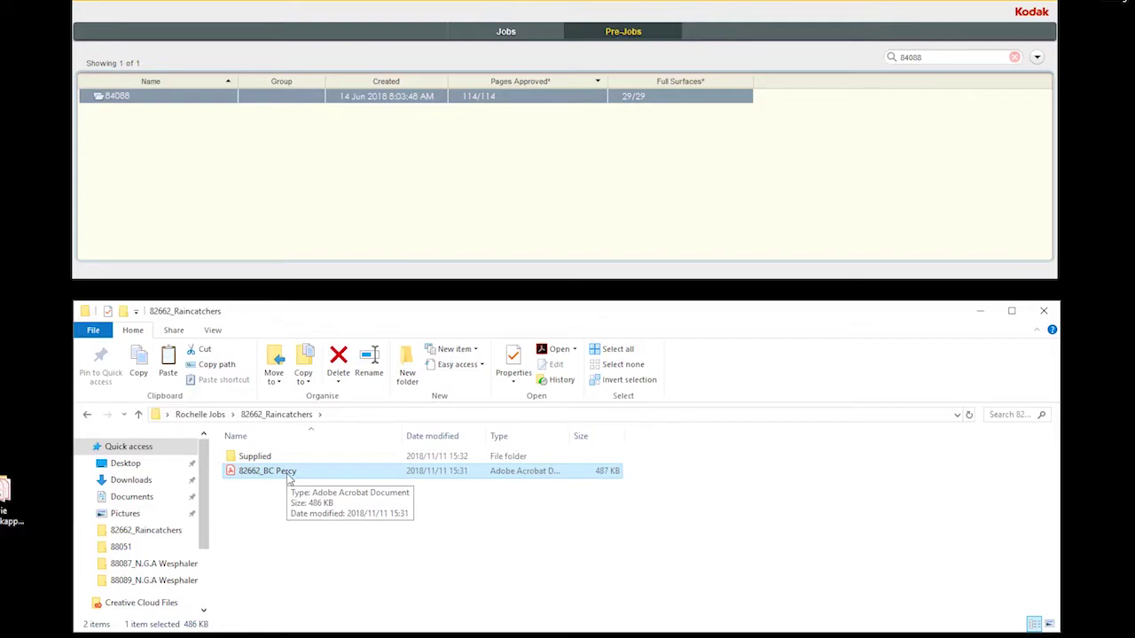
# Rename the 82662_BC Percy PDF, committing the name unchanged
pyautogui.rightClick(288, 480)
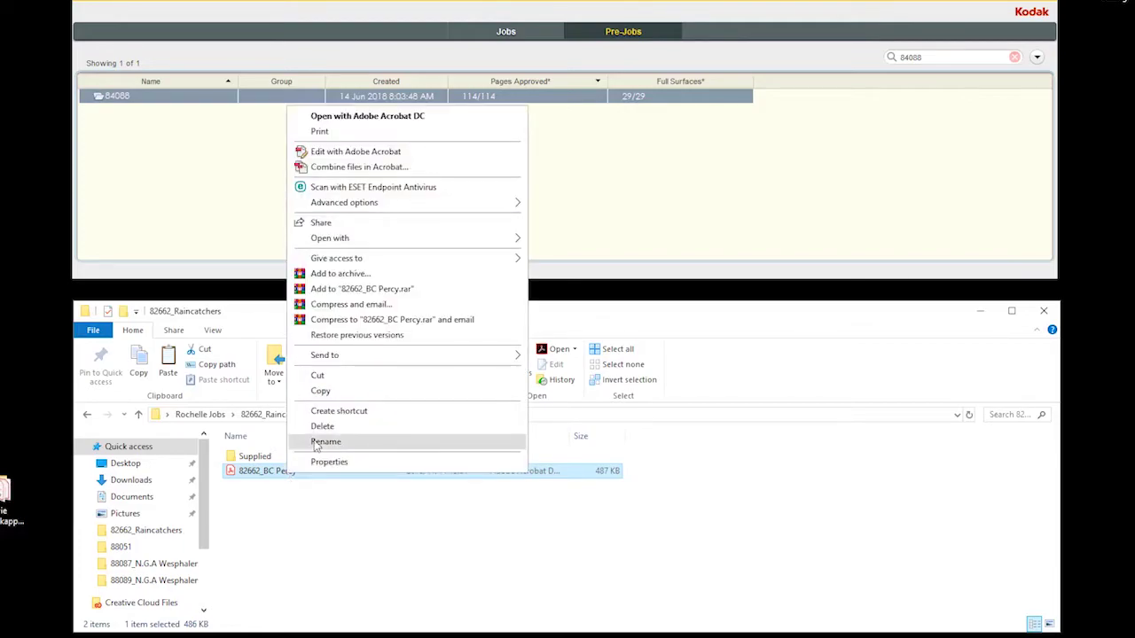
pyautogui.click(317, 441)
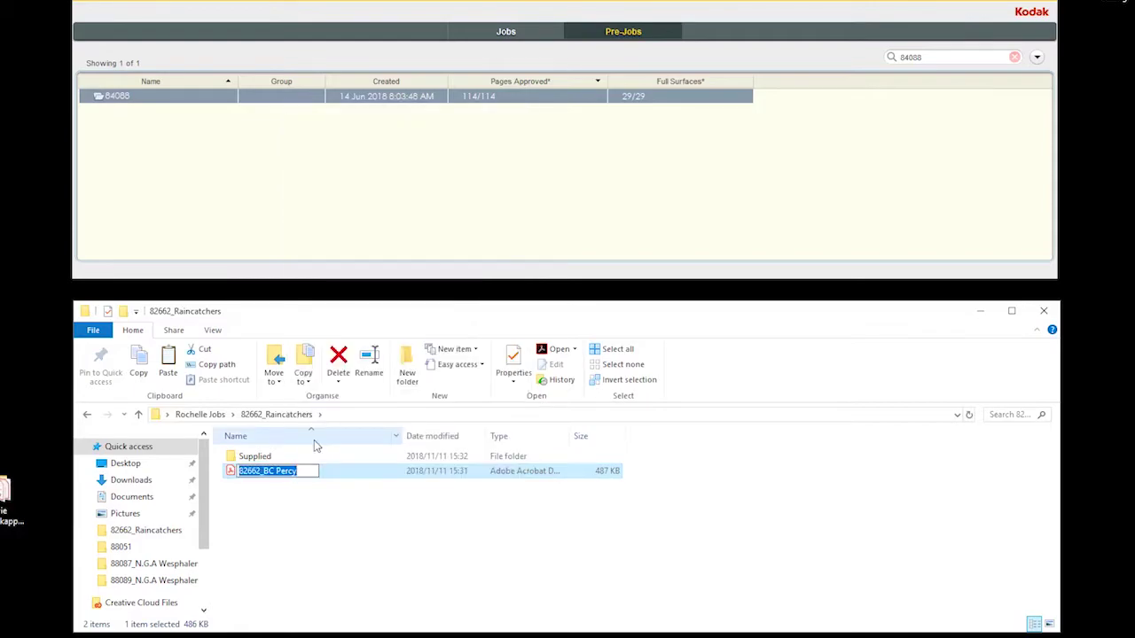
pyautogui.press('End')
pyautogui.press('Return')
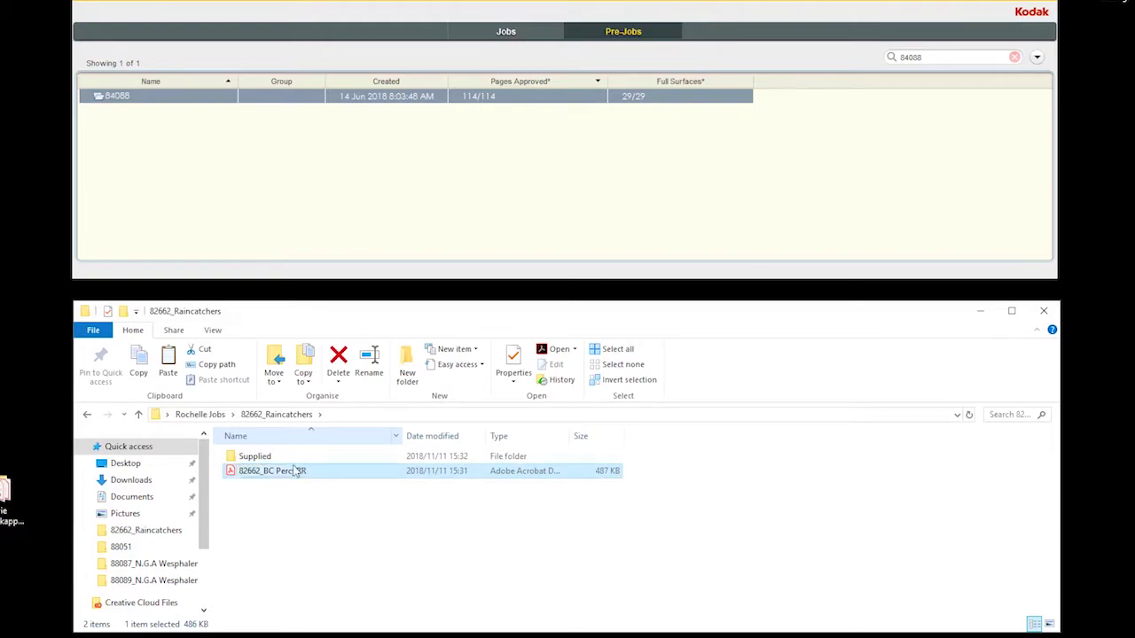
# Rename the PDF again, editing its ending so the name reads 82662_BC Percy3
pyautogui.rightClick(291, 471)
pyautogui.click(328, 437)
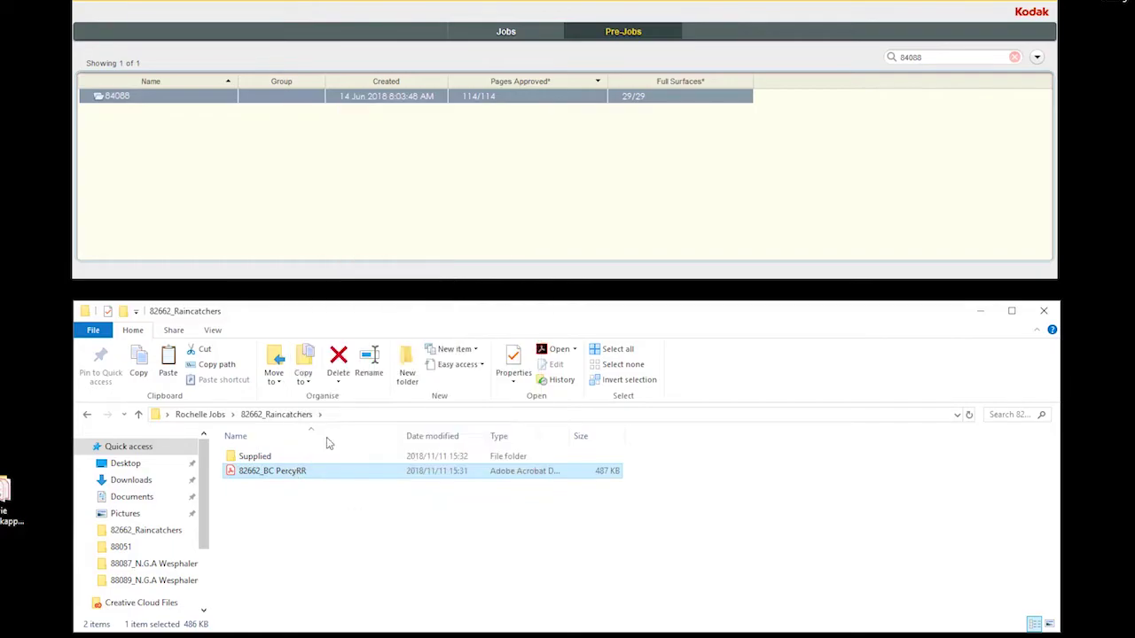
pyautogui.press('End')
pyautogui.press('BackSpace')
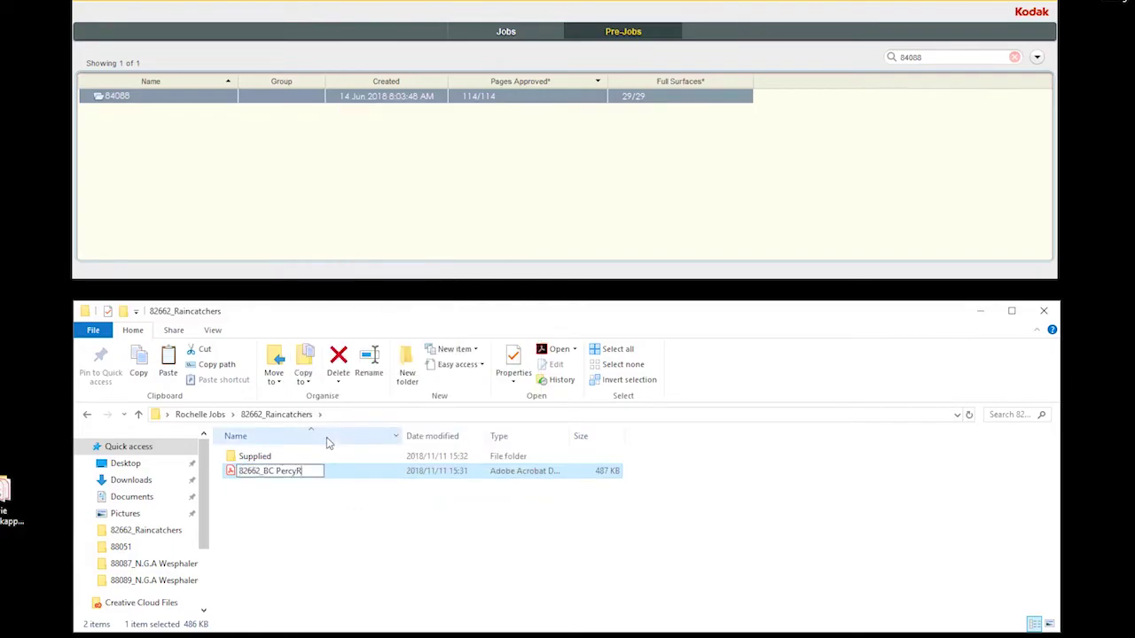
pyautogui.press('BackSpace')
pyautogui.write('3R')
pyautogui.press('BackSpace')
pyautogui.press('BackSpace')
# Cancel the rename, keeping 82662_BC Percy, and start a new Outlook email
pyautogui.write('3RR')
pyautogui.press('Escape')
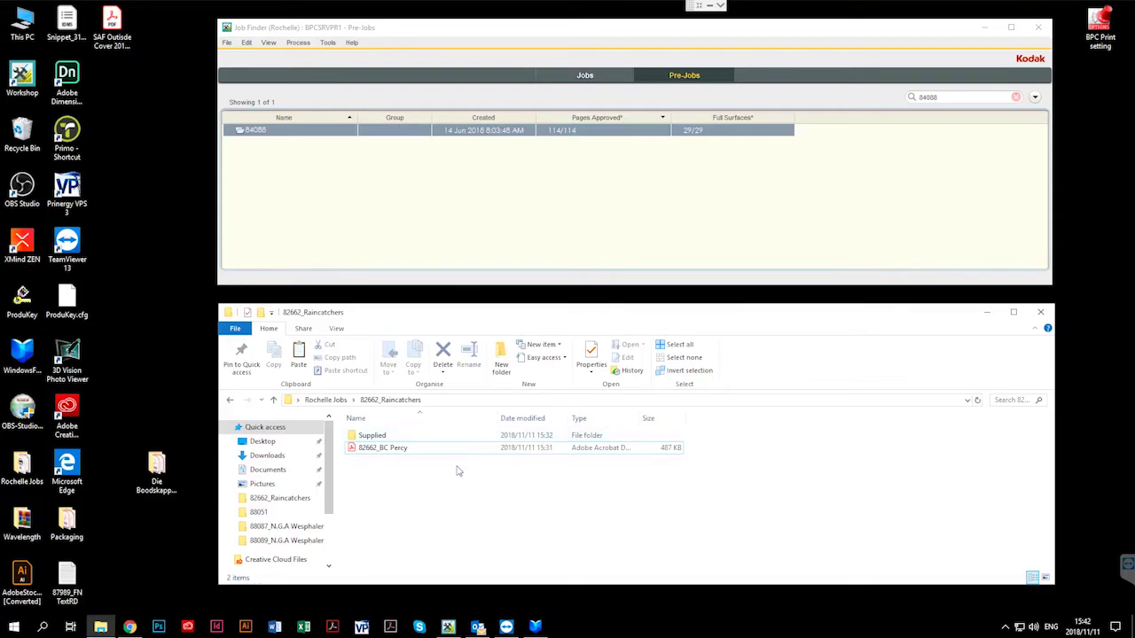
pyautogui.click(478, 627)
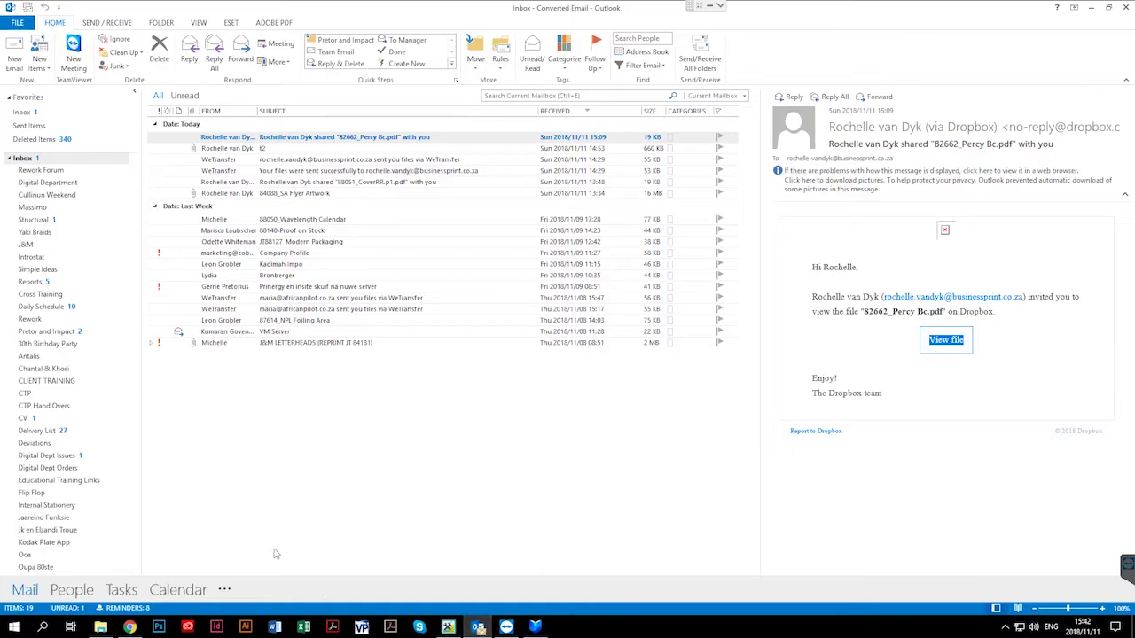
pyautogui.click(13, 53)
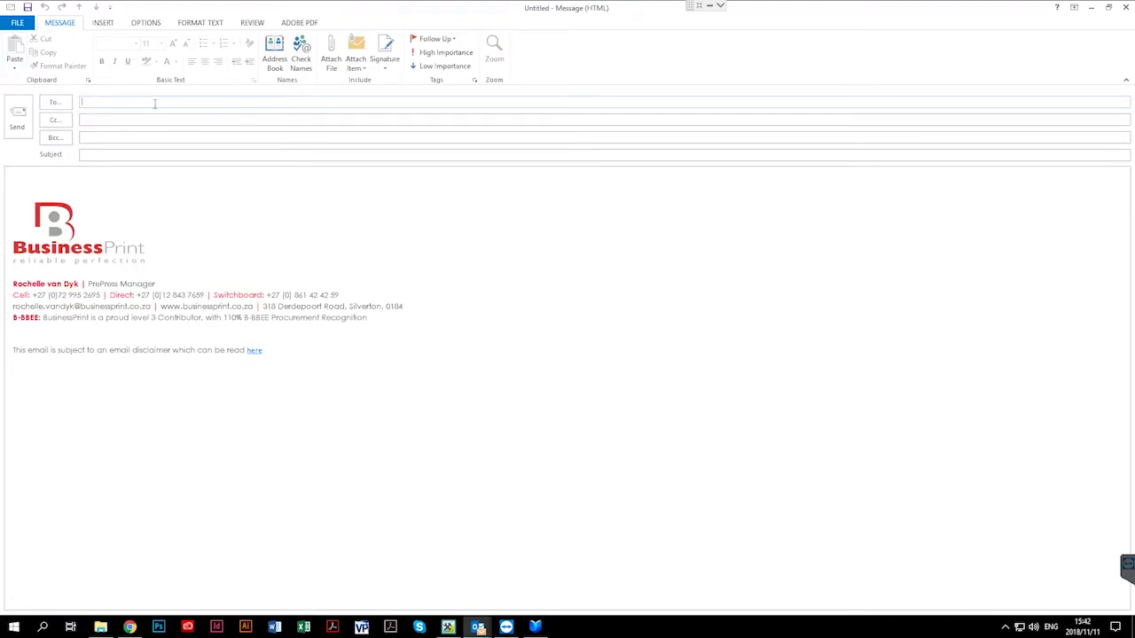
# Address the email to the client and enter a subject for the 82662 Raincatcher BC Percy job
pyautogui.write('Rochel')
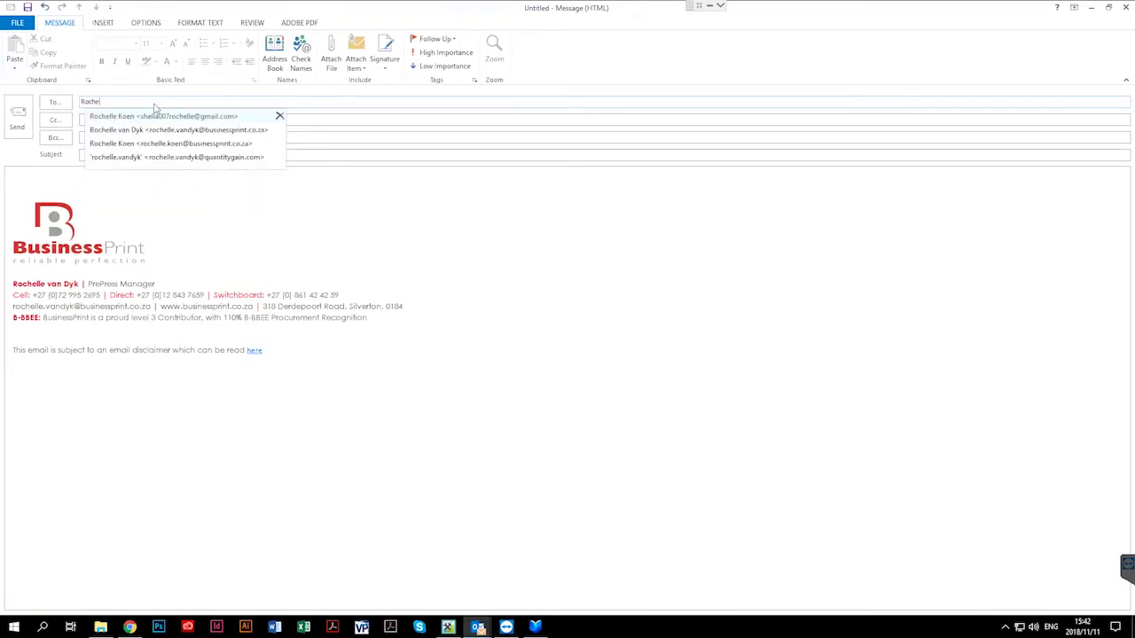
pyautogui.click(153, 116)
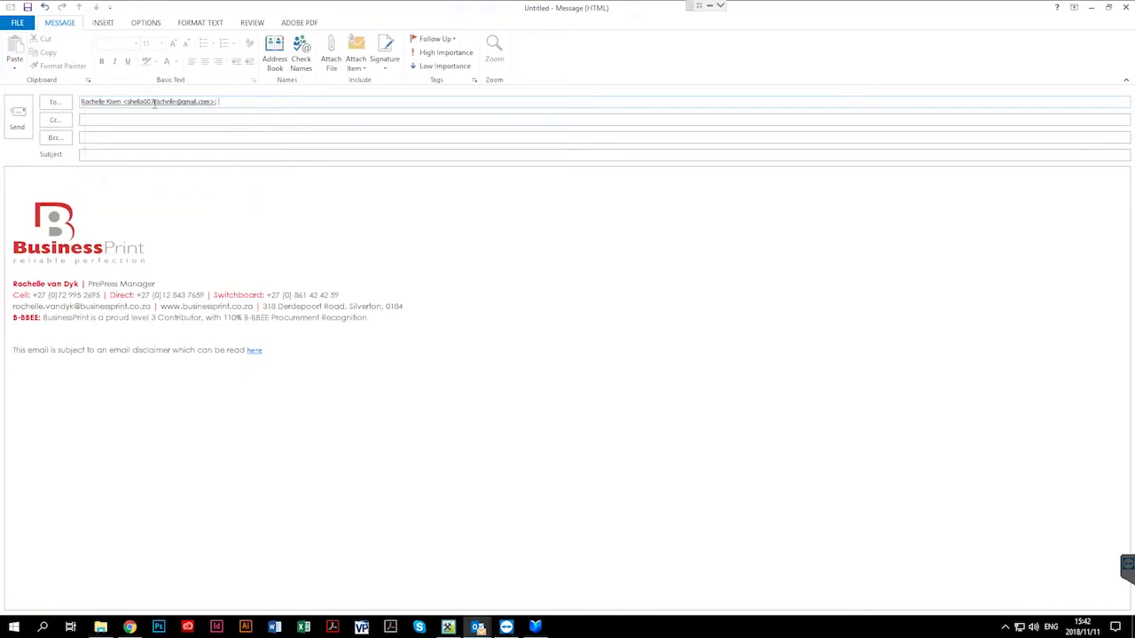
pyautogui.click(130, 154)
pyautogui.write('82662')
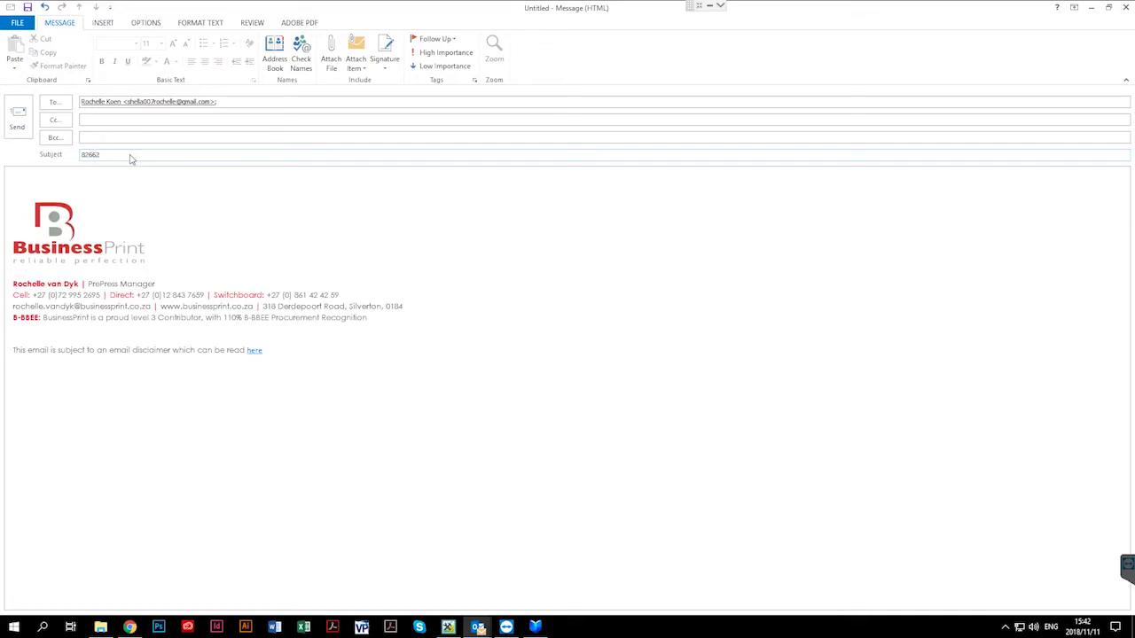
pyautogui.write('_R')
pyautogui.write('aincoat')
pyautogui.write('_B')
pyautogui.write(' -')
pyautogui.write('BA')
pyautogui.write(' P')
pyautogui.write('erry')
# Correct the subject's stray A to C, making it BC Percy
pyautogui.click(149, 156)
pyautogui.press('BackSpace')
pyautogui.write('C')
# Attach 82662_BC Percy.pdf, write 'Please see attached artwork.' and send the email
pyautogui.click(150, 172)
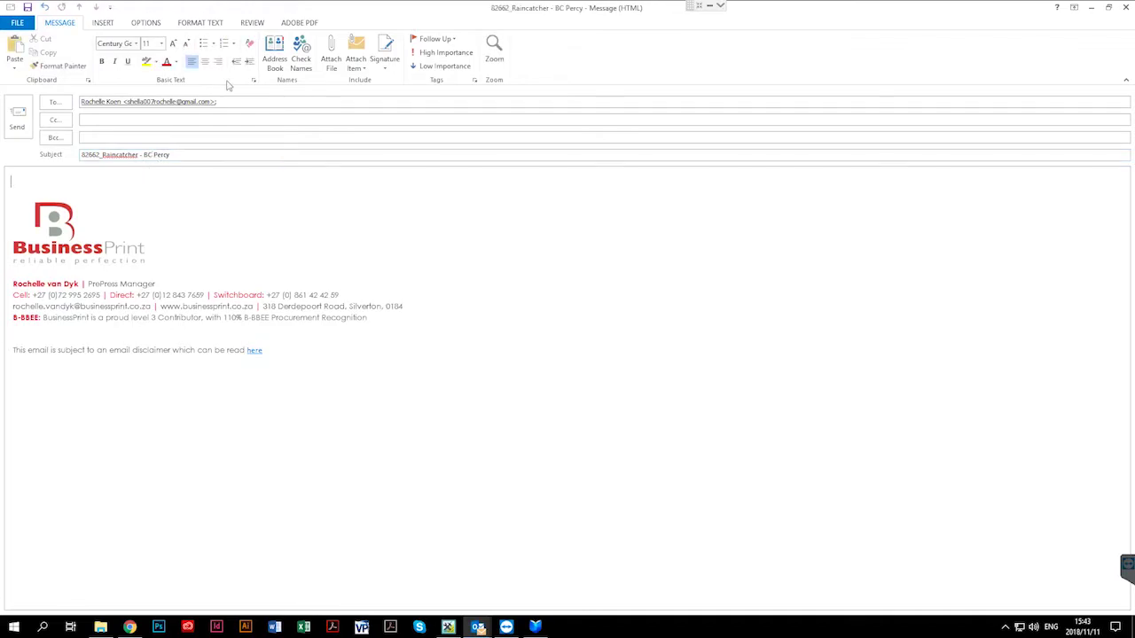
pyautogui.click(330, 58)
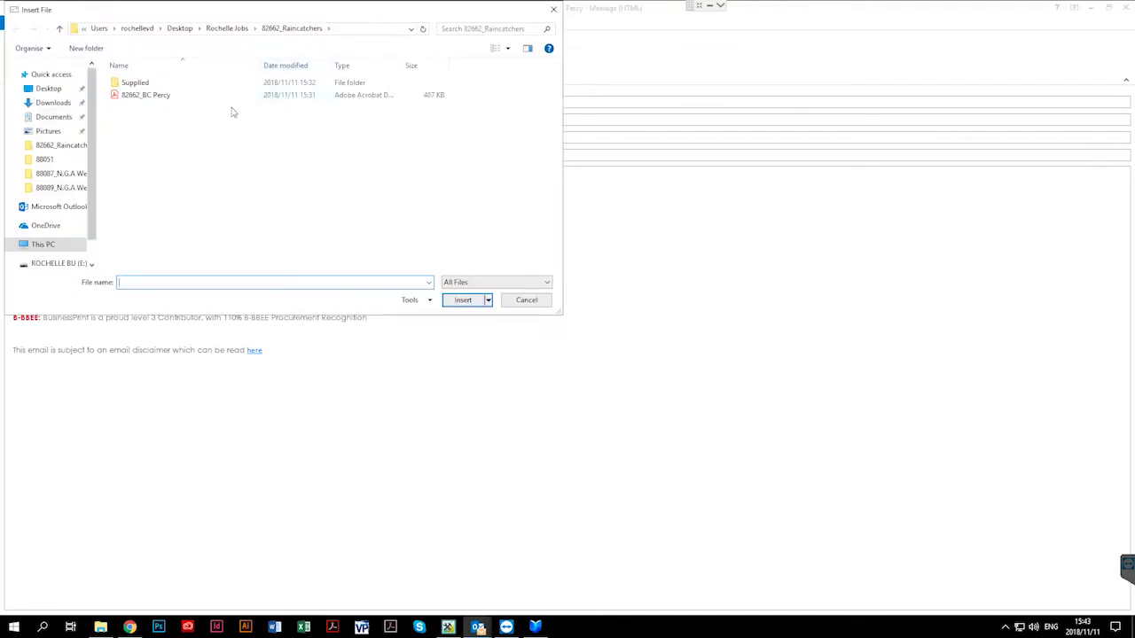
pyautogui.click(153, 99)
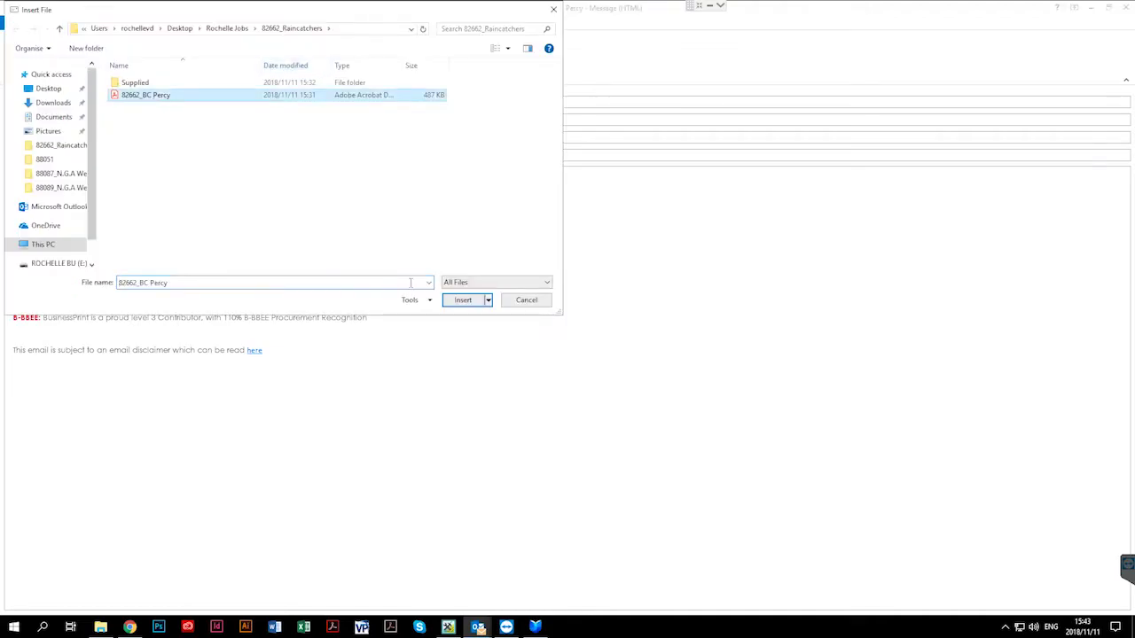
pyautogui.click(461, 300)
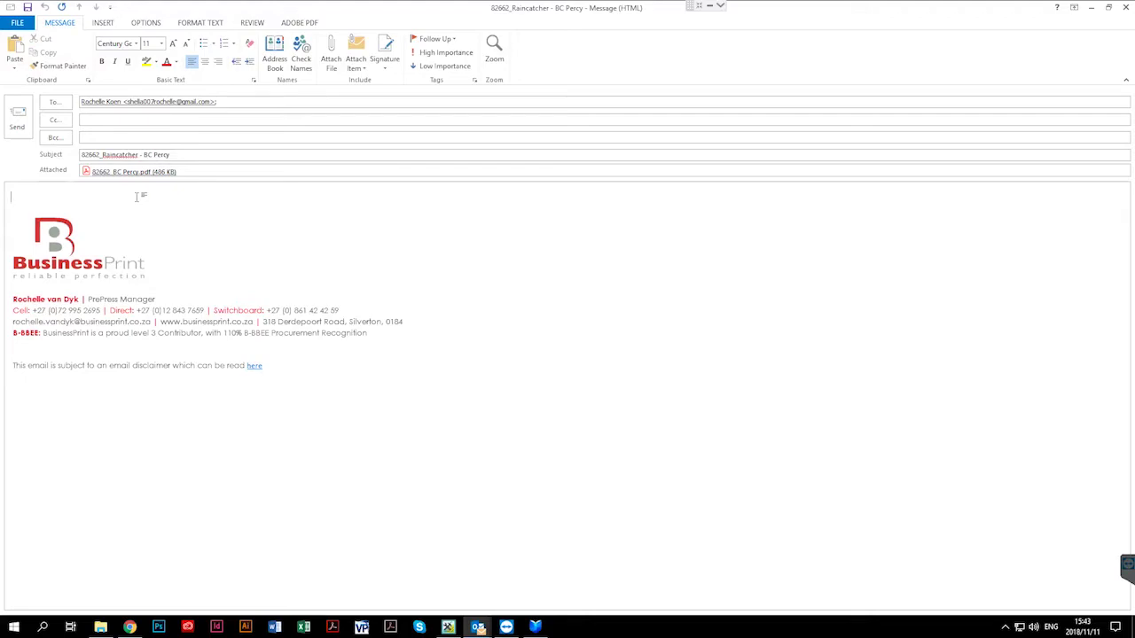
pyautogui.write('Please see attached artwork.')
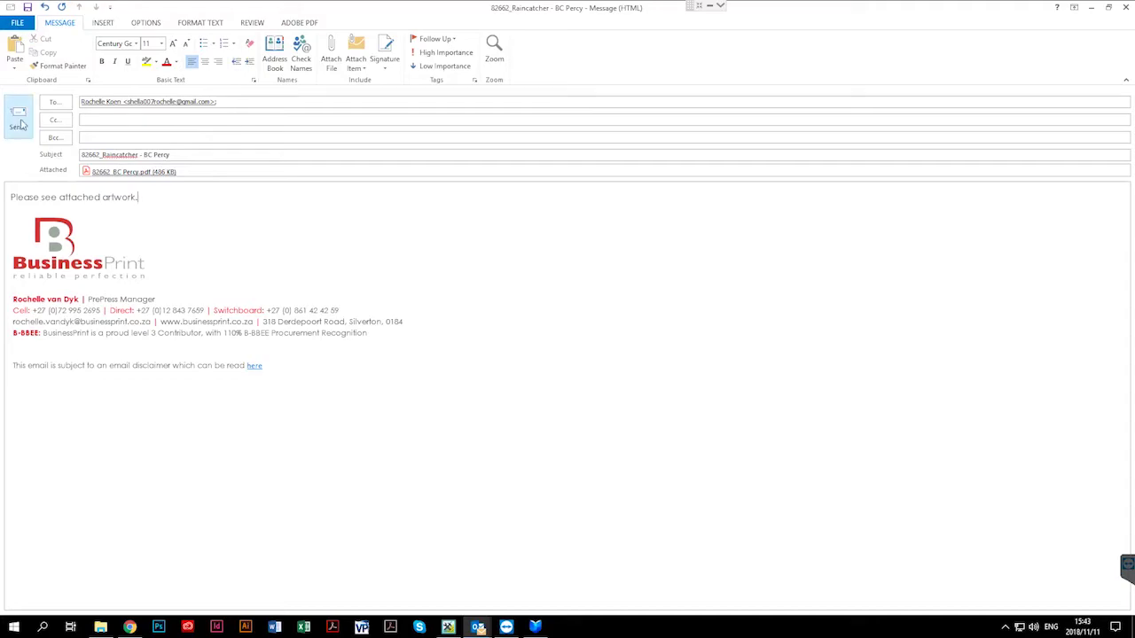
pyautogui.click(19, 118)
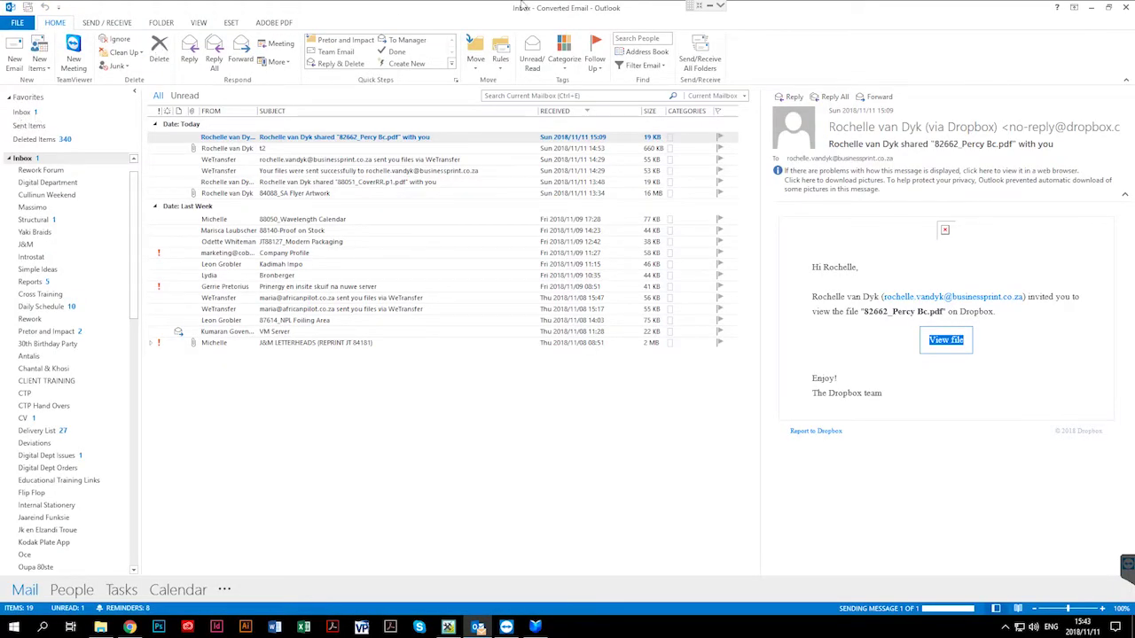
# Switch to Chrome, close the Dropbox tab, and reach WeTransfer through a Google search for wetransfer
pyautogui.click(1092, 7)
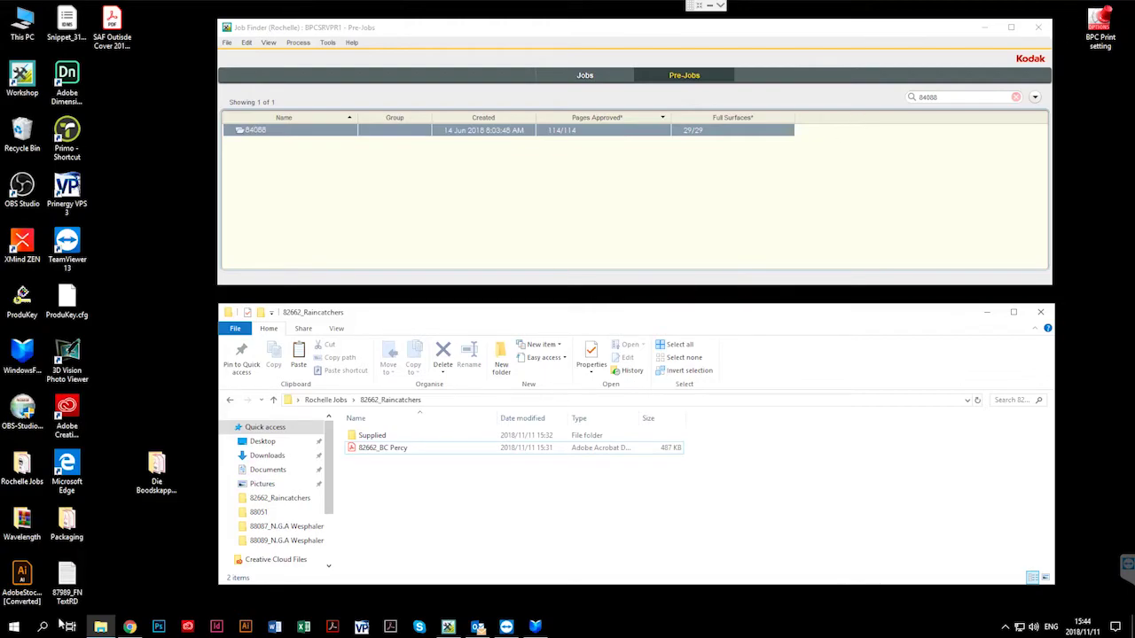
pyautogui.click(128, 571)
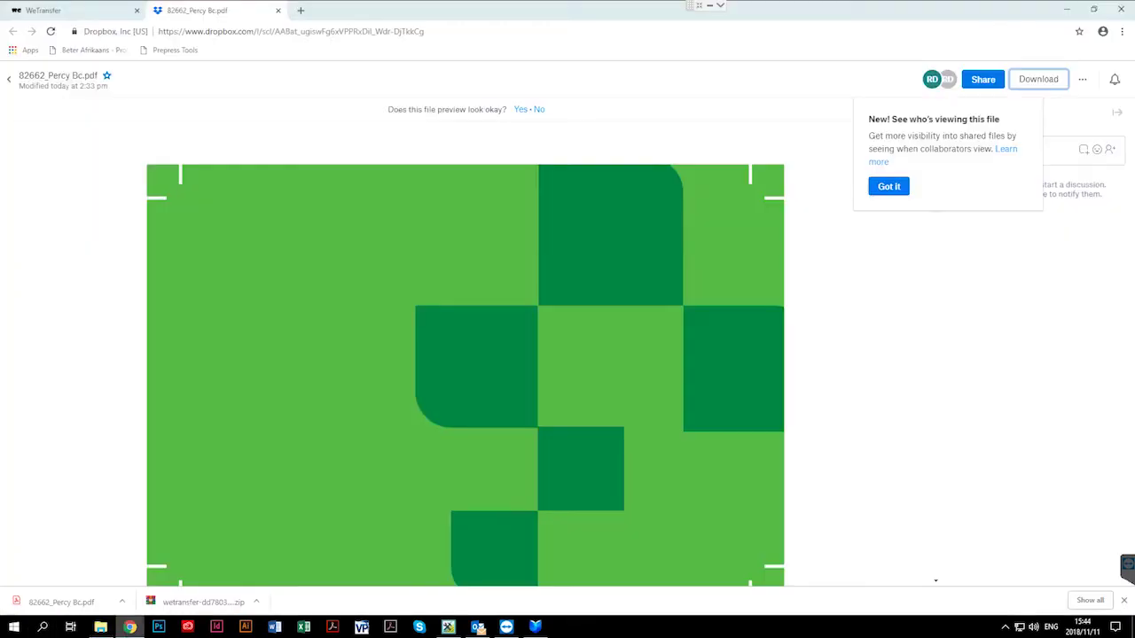
pyautogui.click(279, 11)
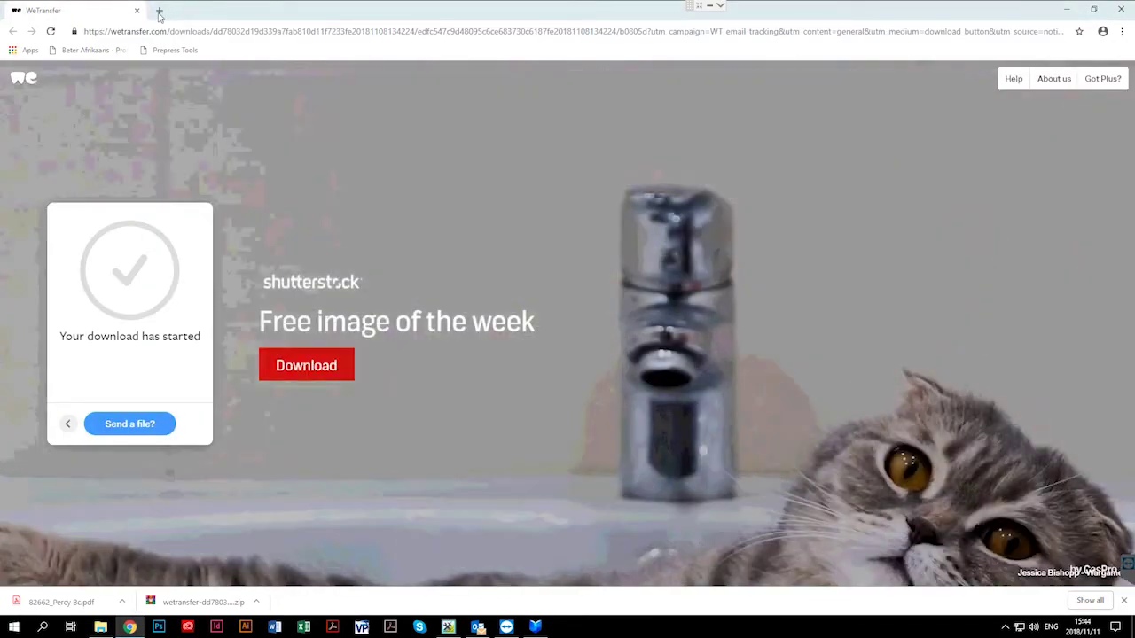
pyautogui.hotkey('ctrl', 't')
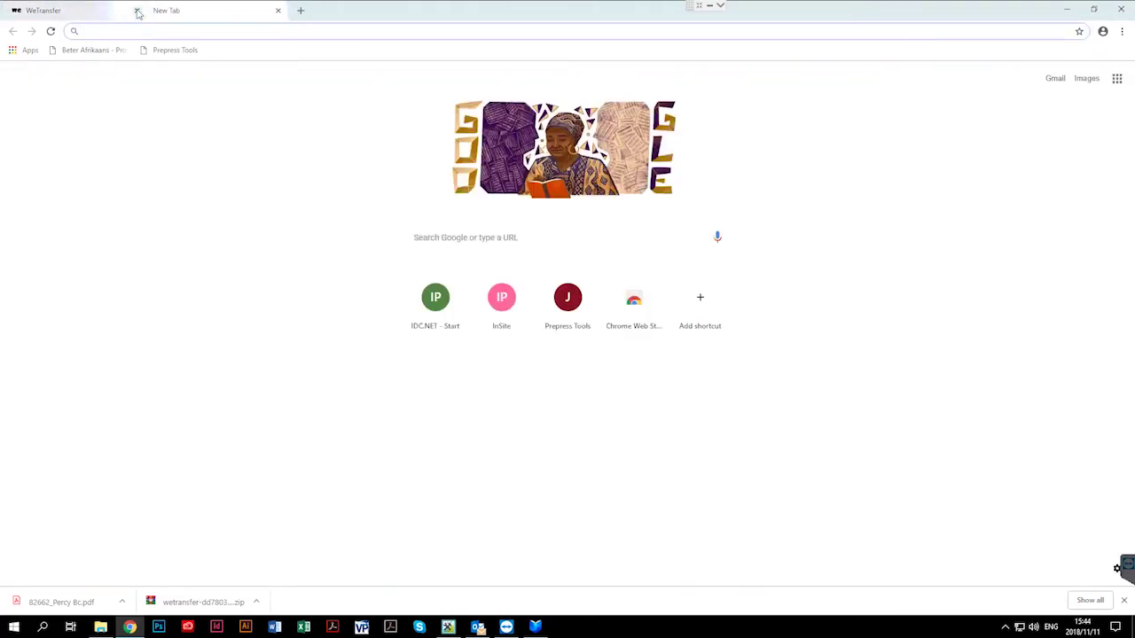
pyautogui.click(523, 236)
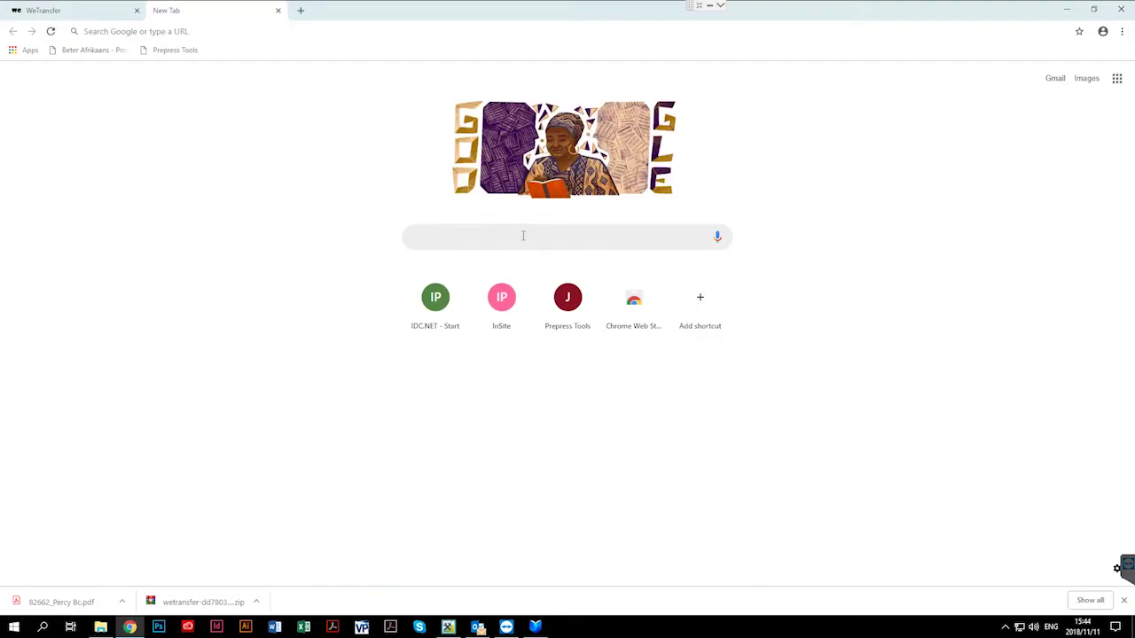
pyautogui.write('wet')
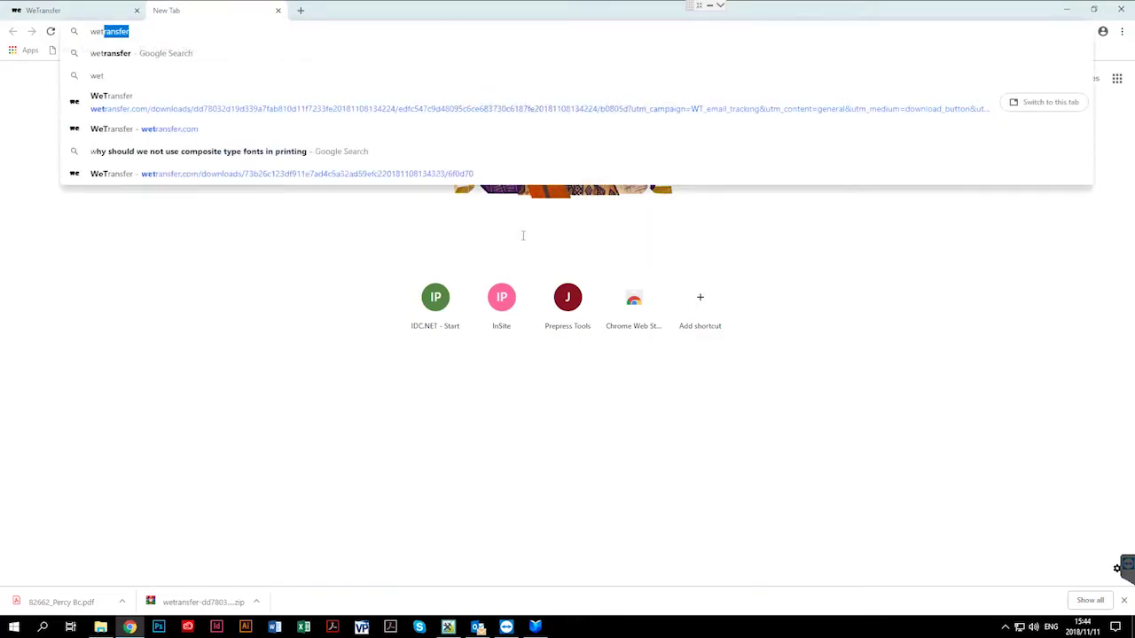
pyautogui.write('ransfer')
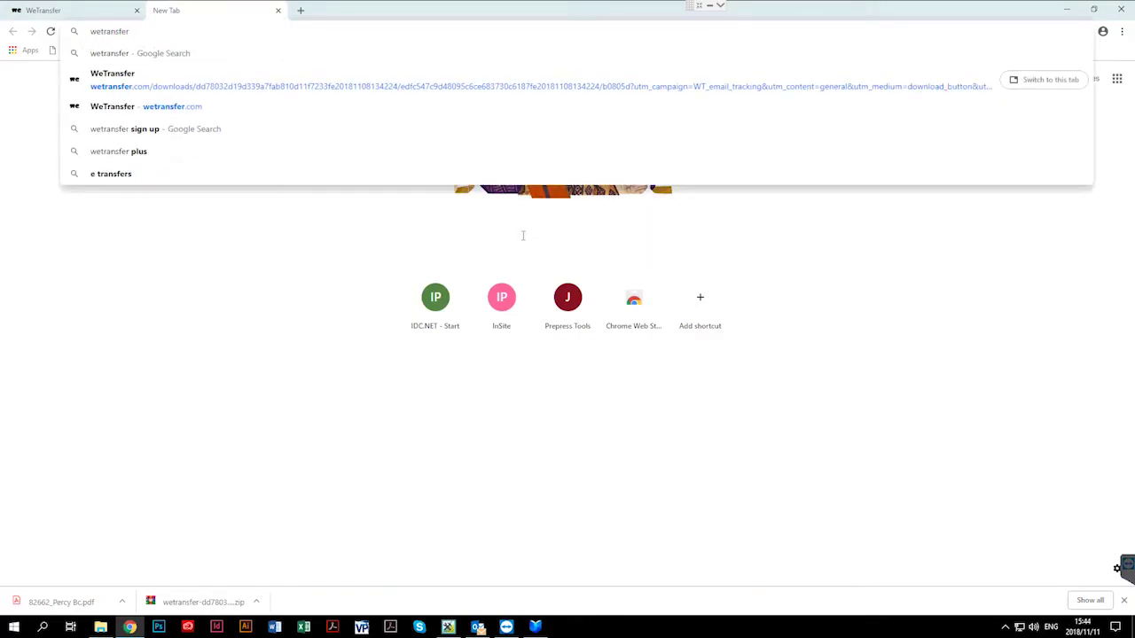
pyautogui.press('Return')
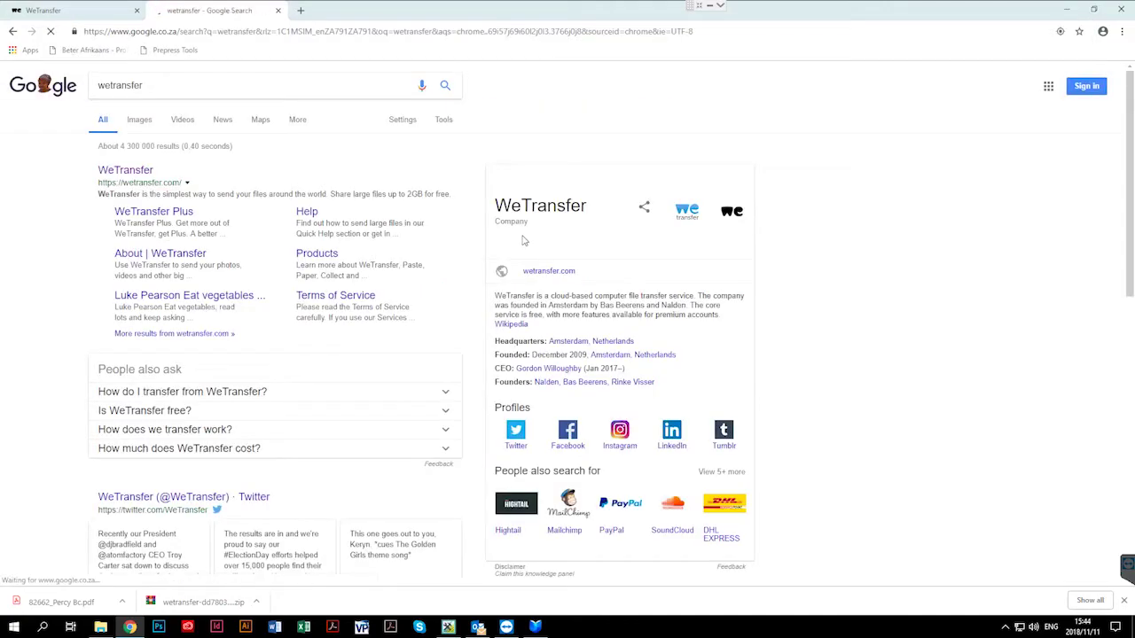
pyautogui.click(138, 174)
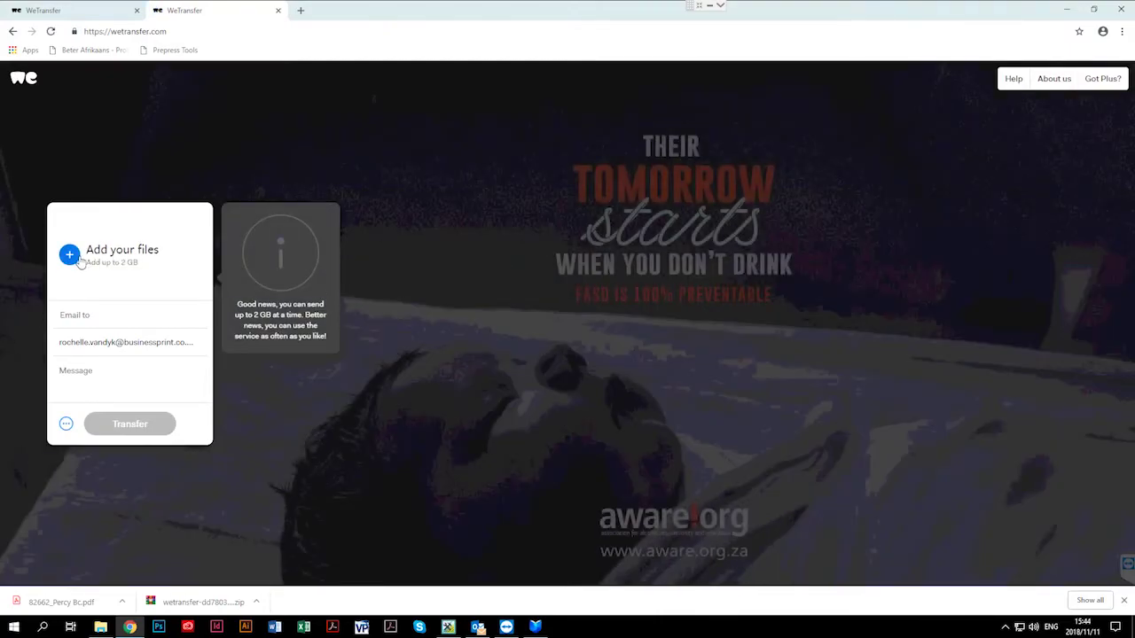
# Add 82662_BC Percy.pdf to a new WeTransfer transfer
pyautogui.click(79, 262)
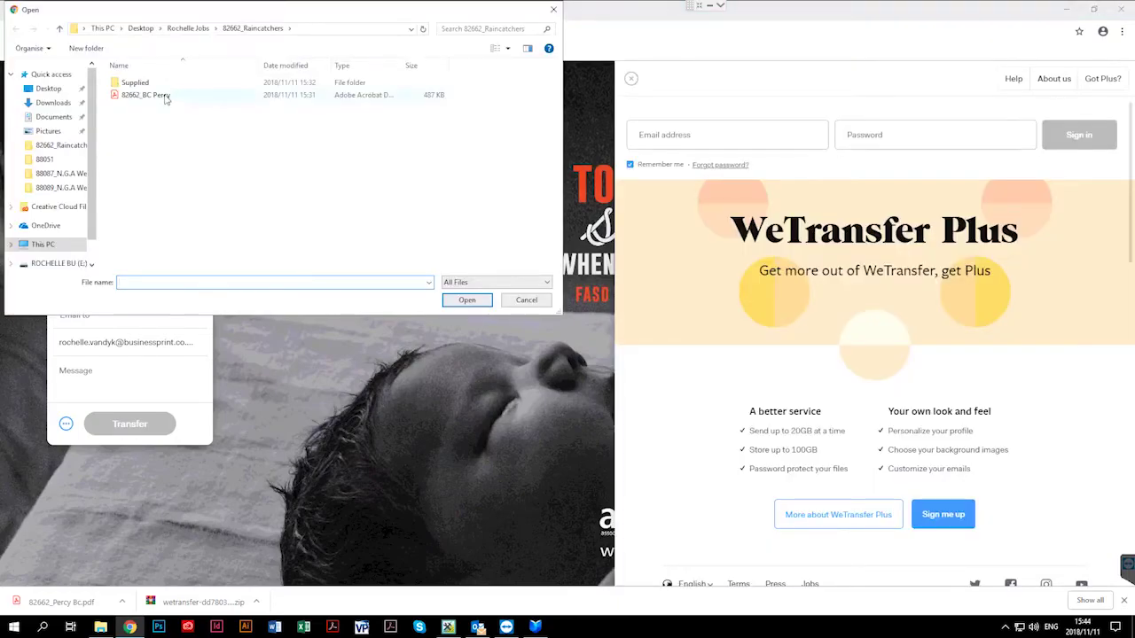
pyautogui.click(165, 99)
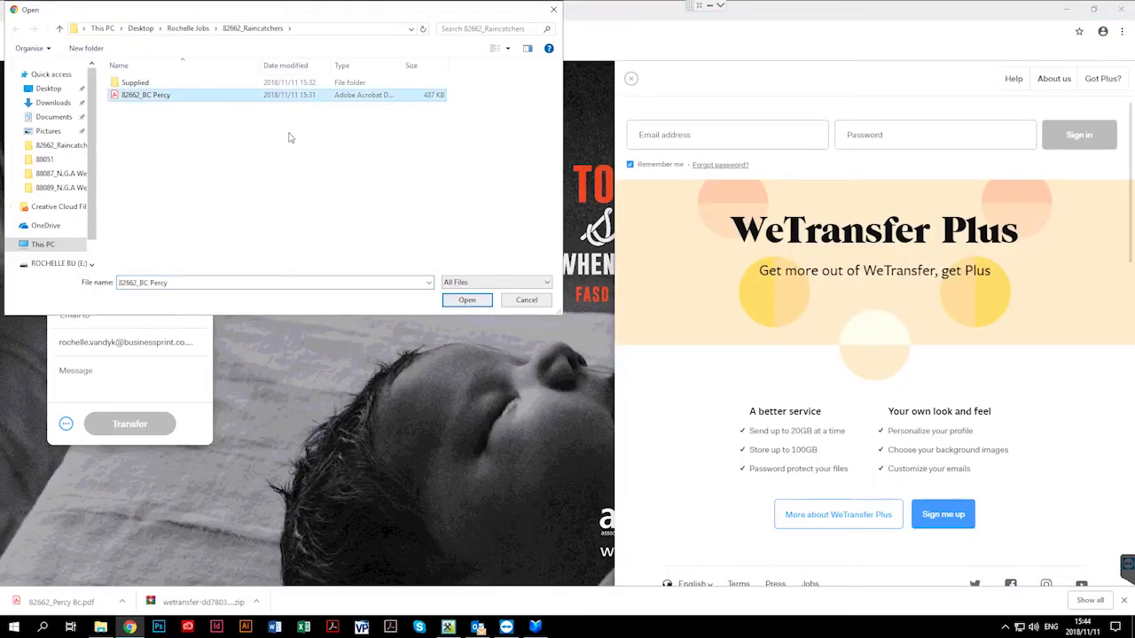
pyautogui.click(458, 301)
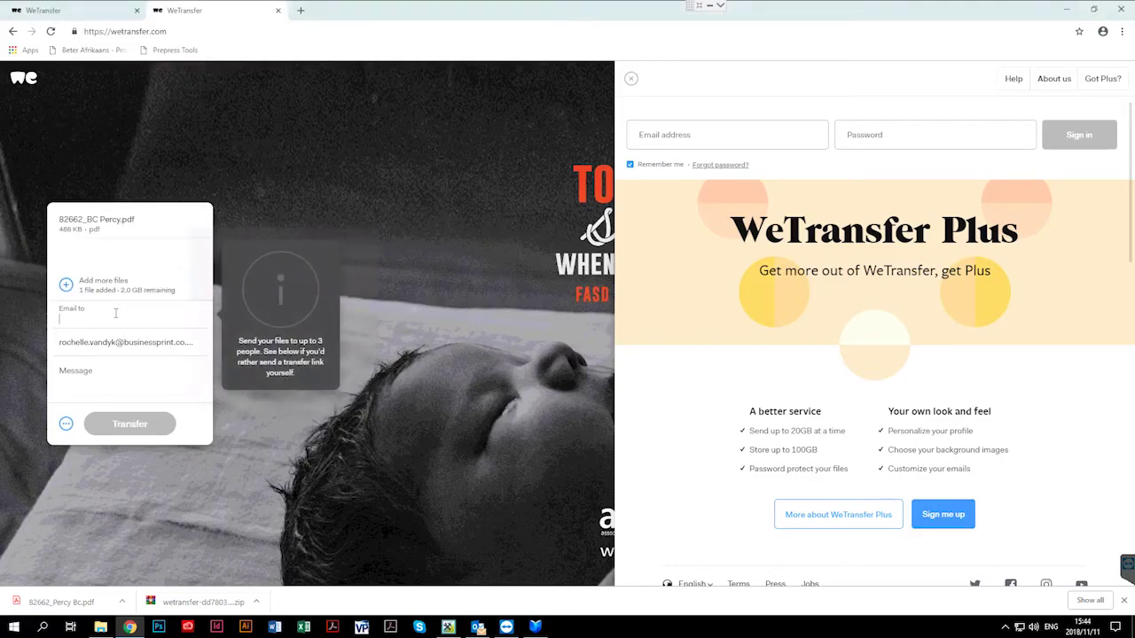
# Enter the recipient's email address, send the transfer, and minimize Chrome
pyautogui.write('rochell')
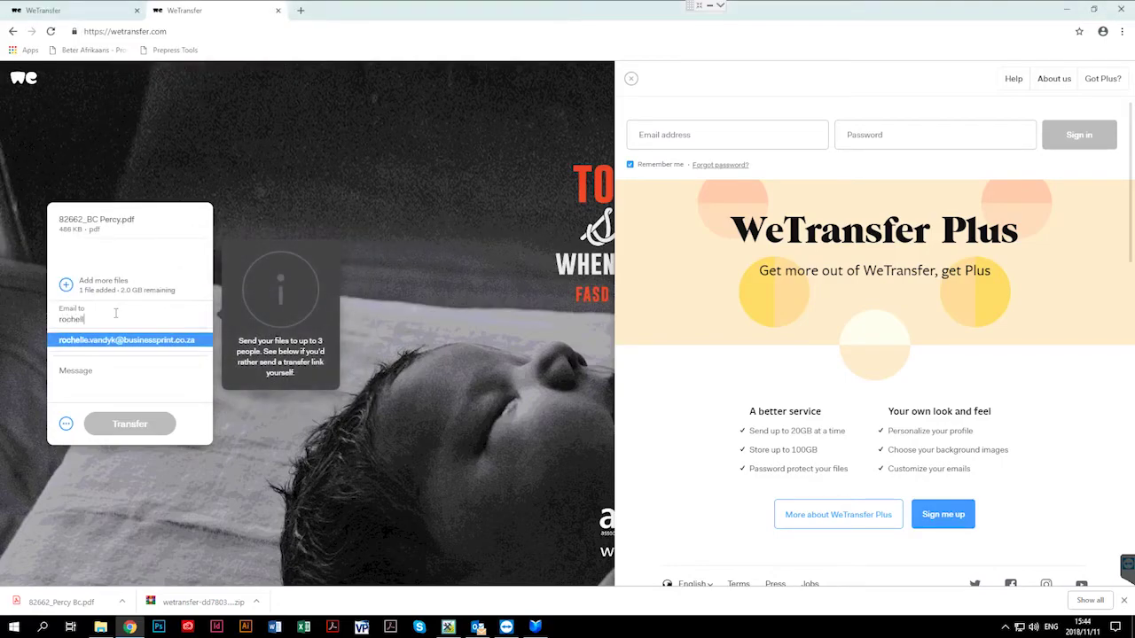
pyautogui.press('Return')
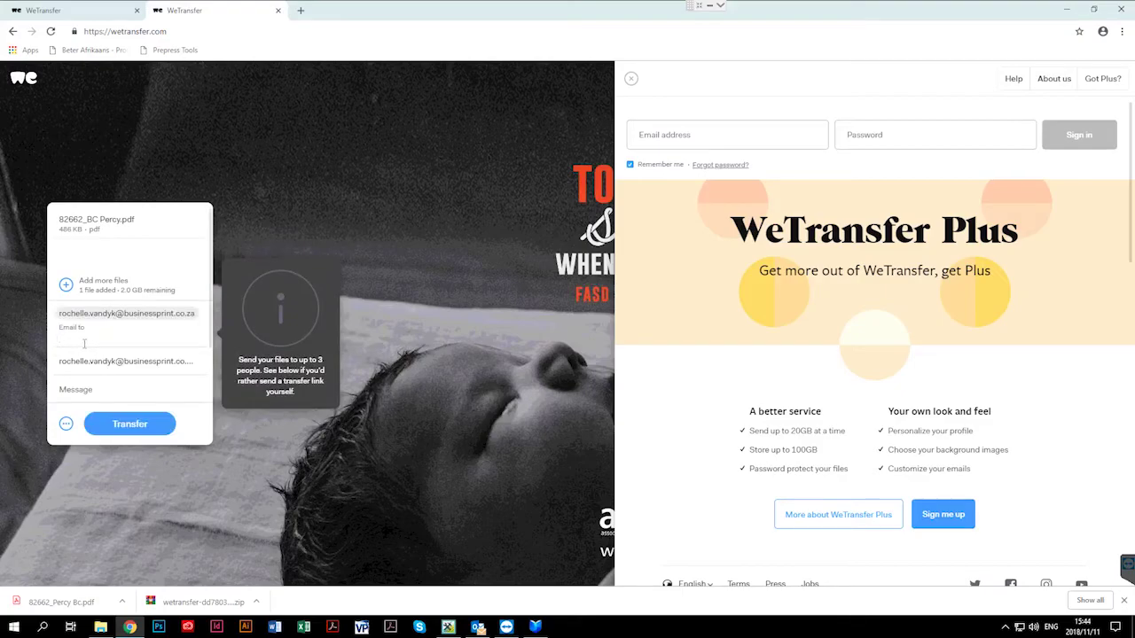
pyautogui.write('rochll')
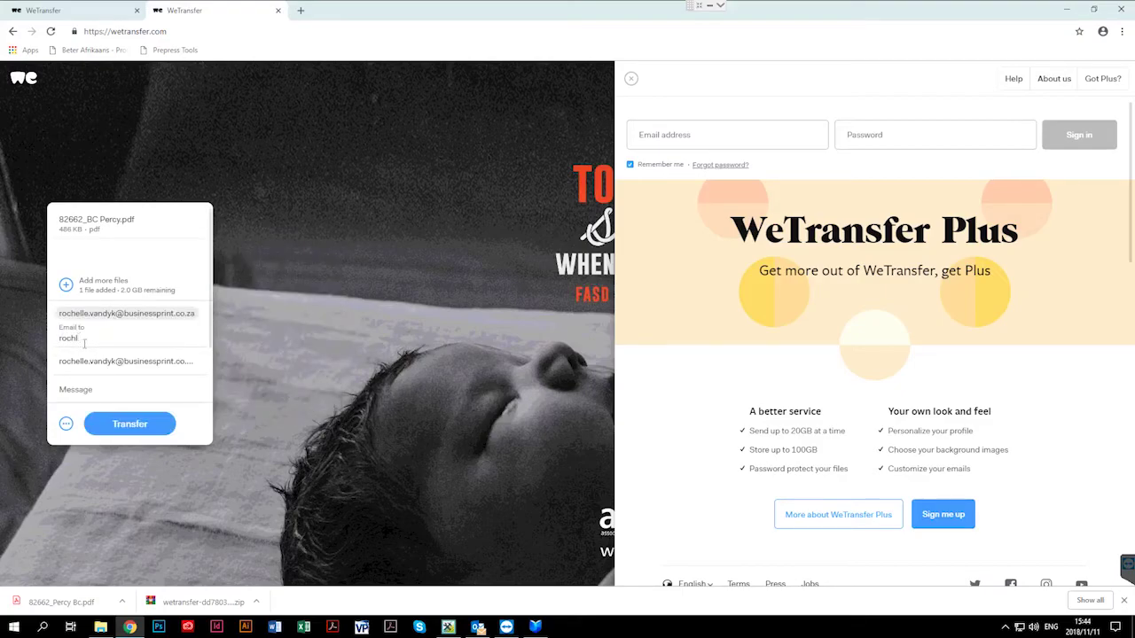
pyautogui.press('BackSpace')
pyautogui.press('BackSpace')
pyautogui.press('BackSpace')
pyautogui.press('BackSpace')
pyautogui.click(90, 360)
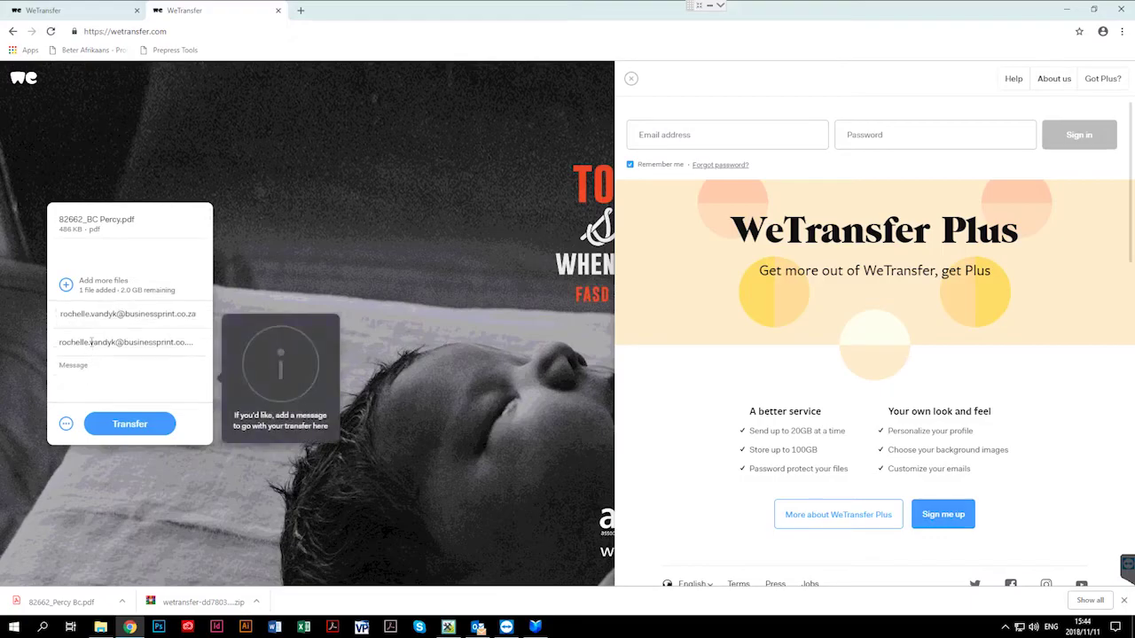
pyautogui.click(85, 374)
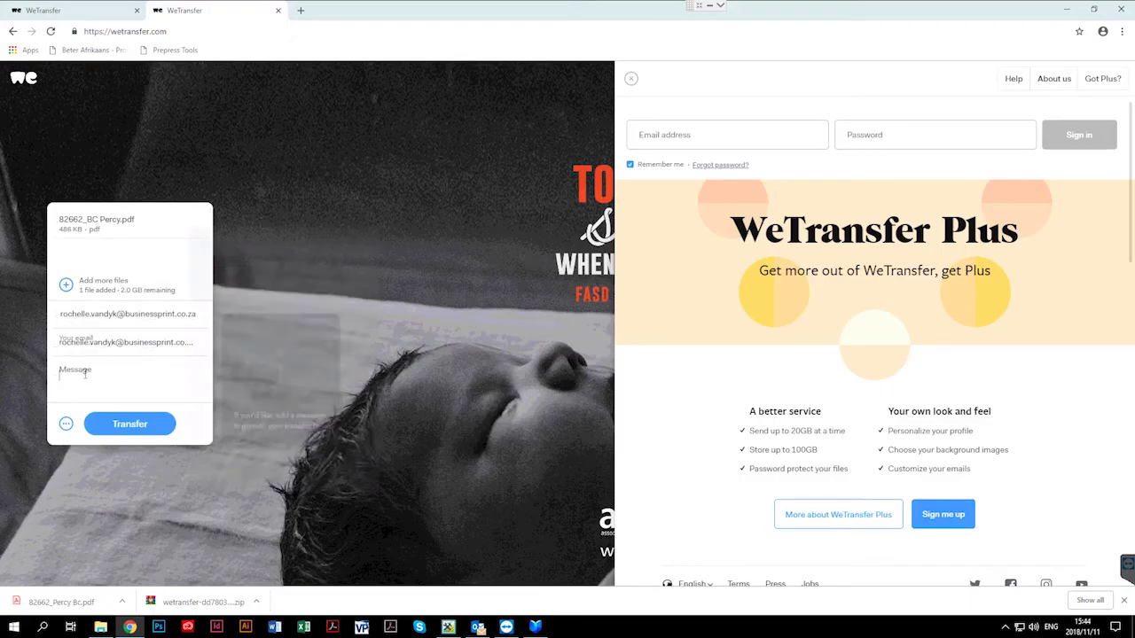
pyautogui.click(129, 425)
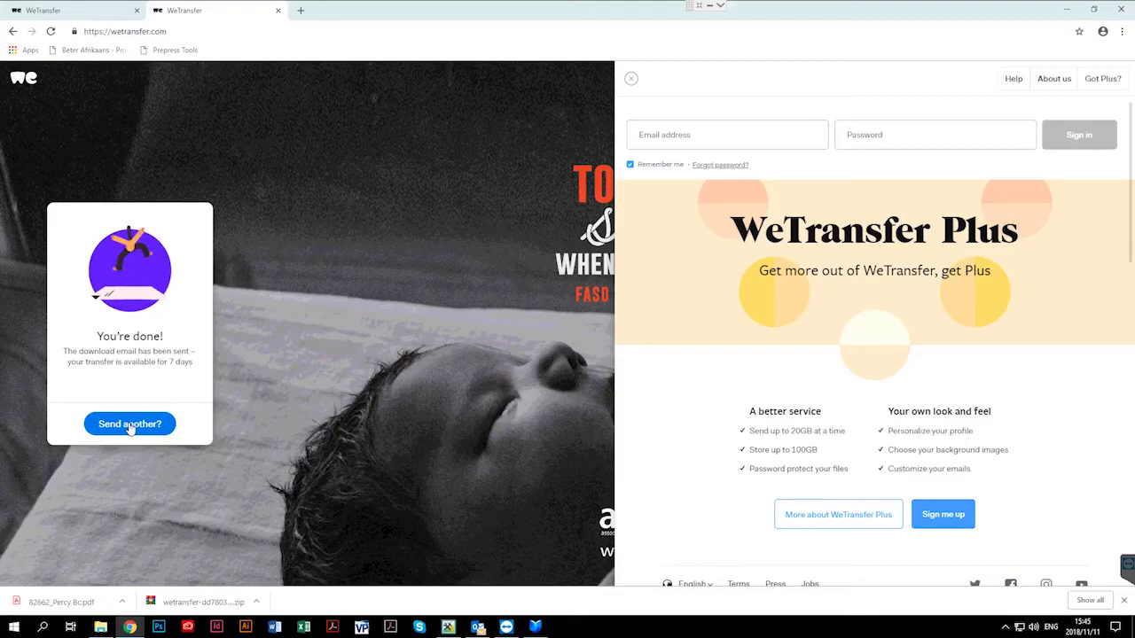
pyautogui.click(1067, 8)
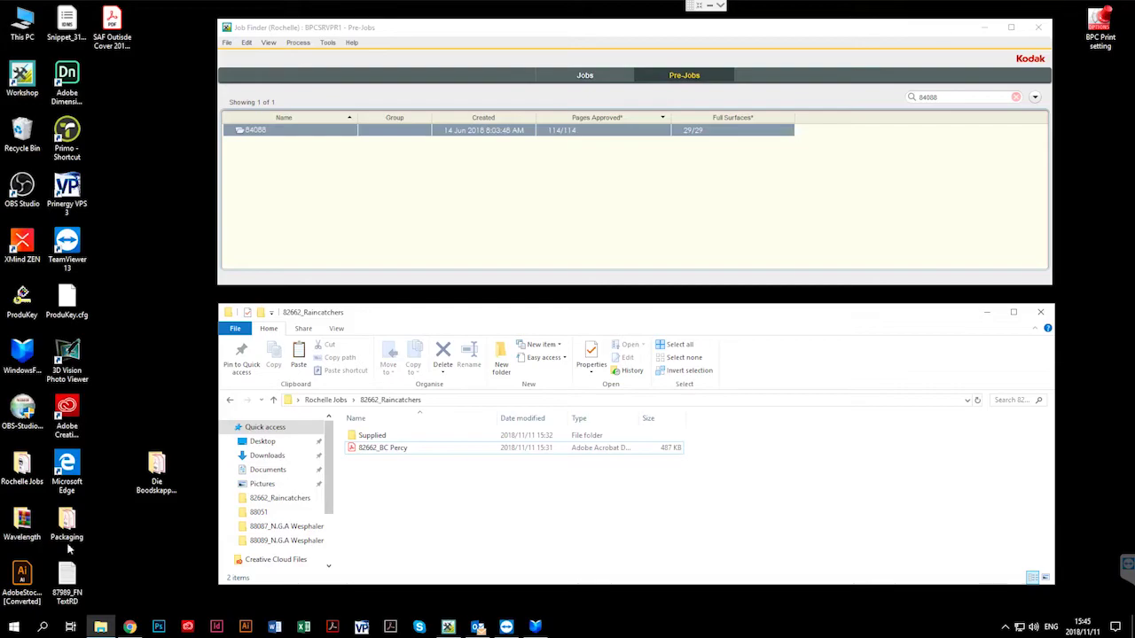
# Restore Chrome and open dropbox.com from a web search for 'dropbox' in a new tab
pyautogui.click(129, 627)
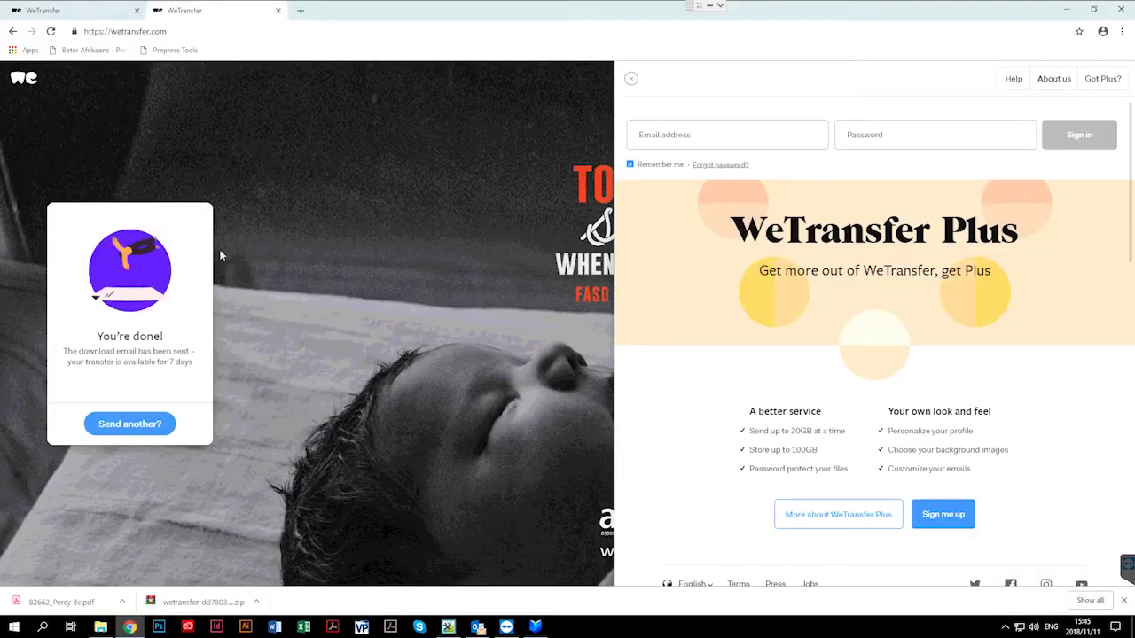
pyautogui.click(301, 11)
pyautogui.click(469, 235)
pyautogui.write('dropbox')
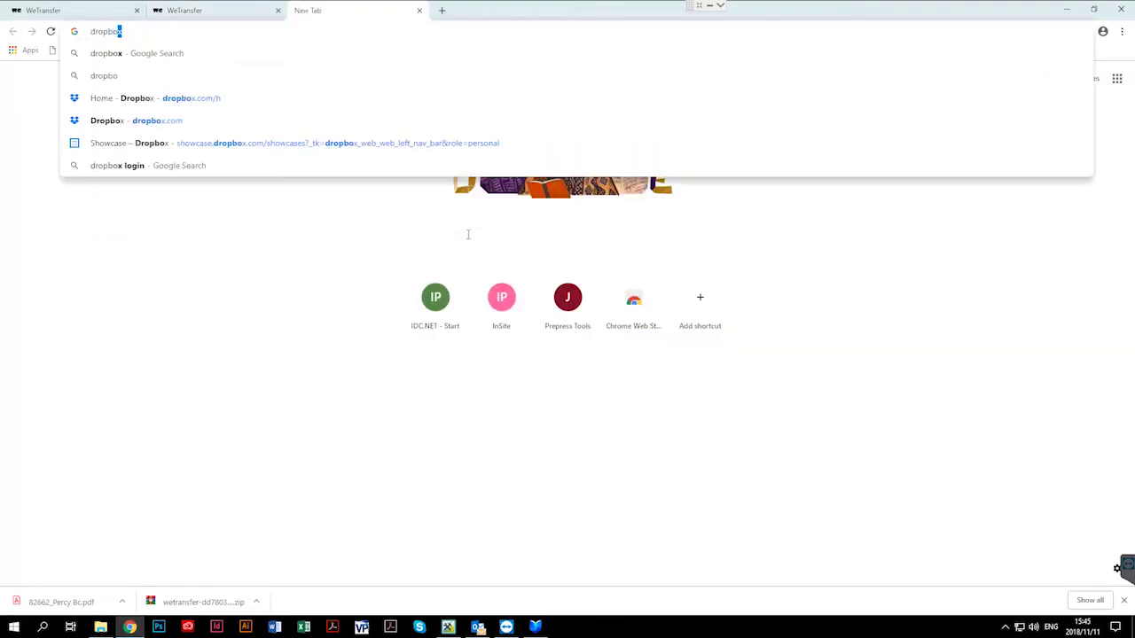
pyautogui.press('Return')
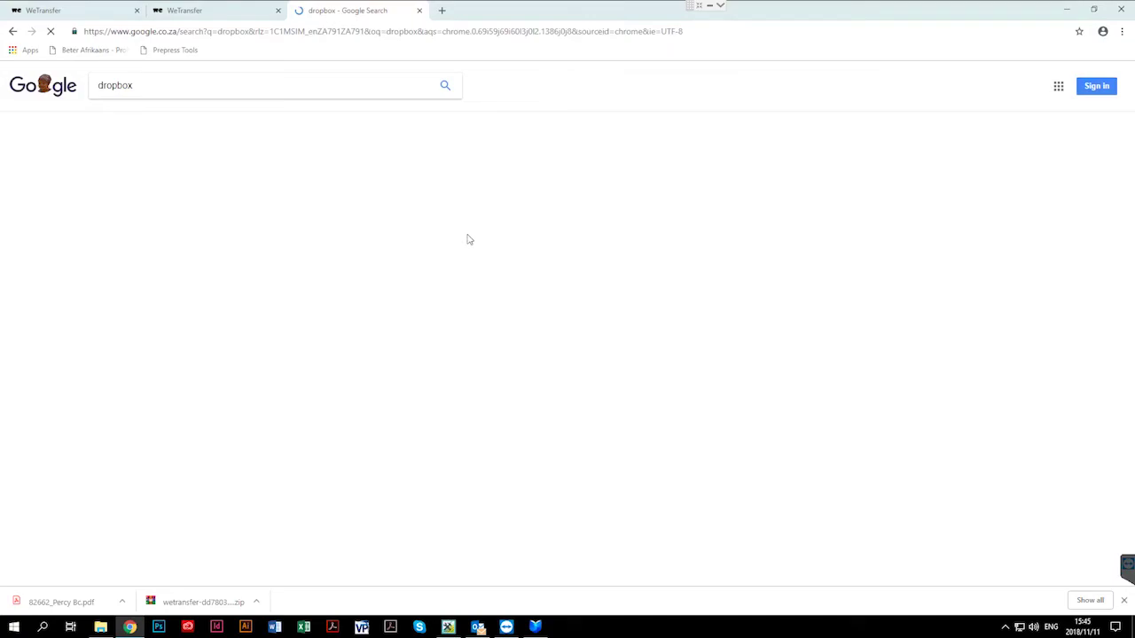
pyautogui.click(127, 329)
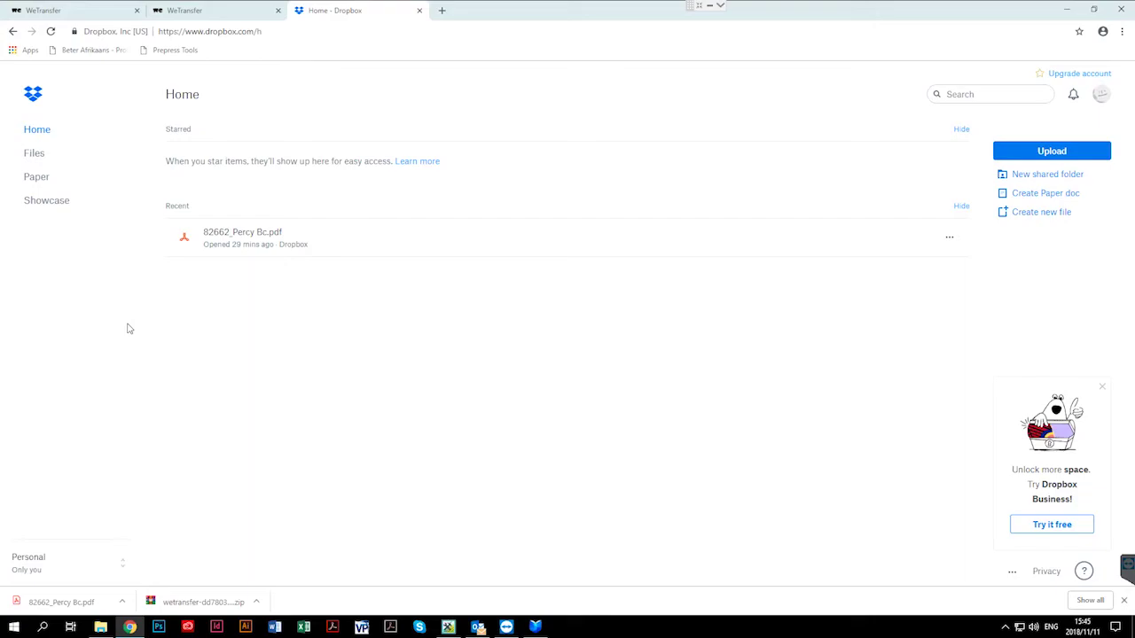
# Upload the 82662_BC Percy PDF into the Dropbox folder
pyautogui.click(1048, 153)
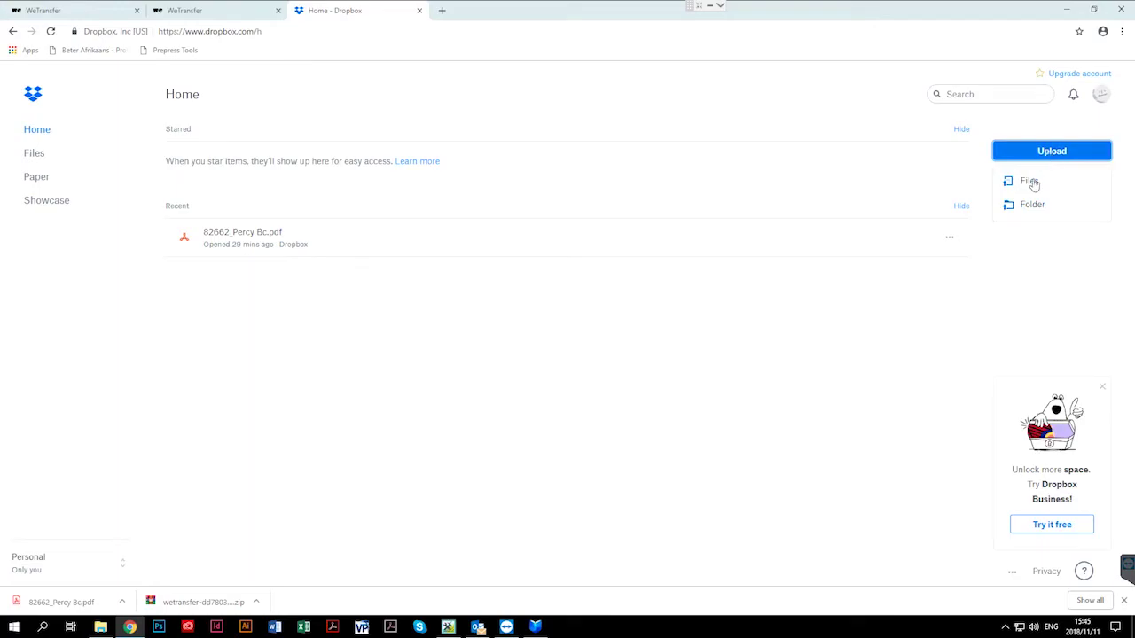
pyautogui.click(1030, 182)
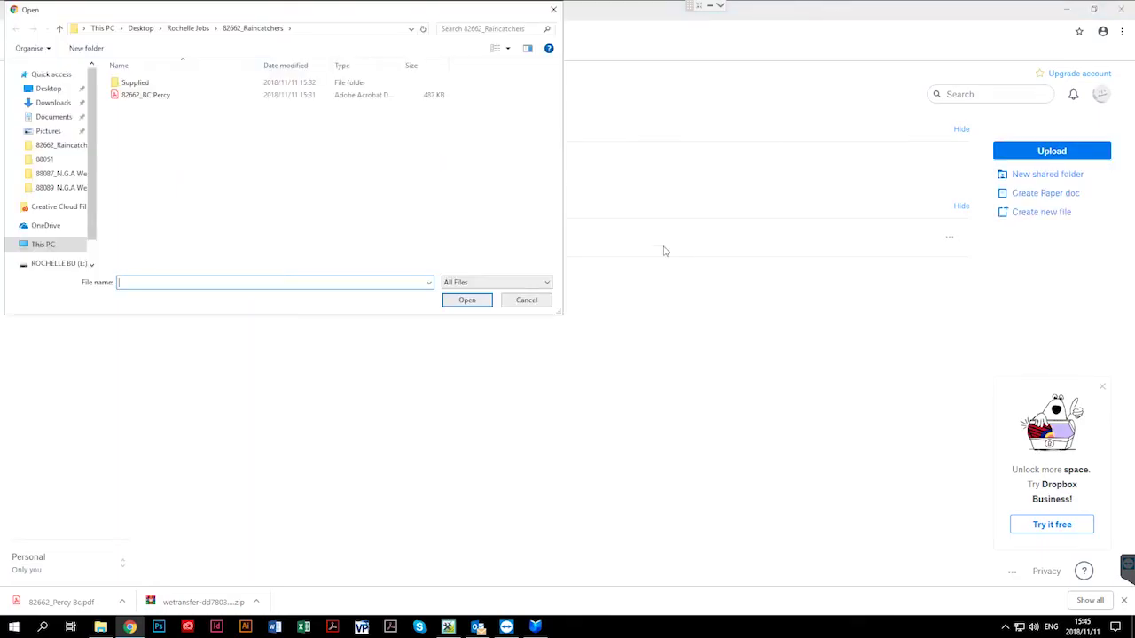
pyautogui.click(175, 99)
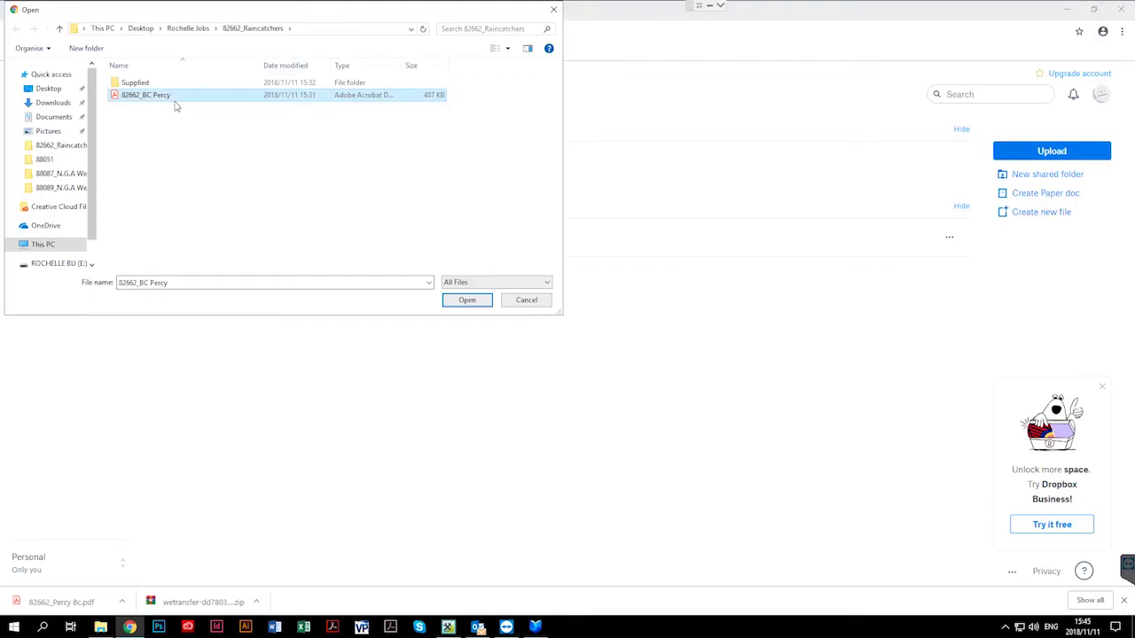
pyautogui.click(466, 300)
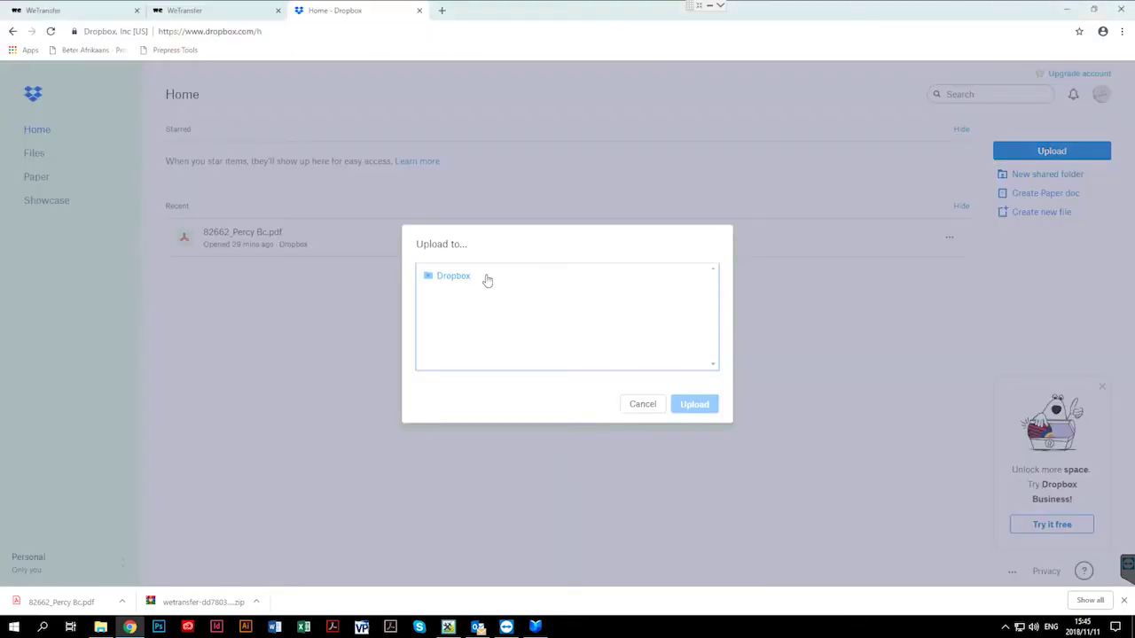
pyautogui.click(486, 280)
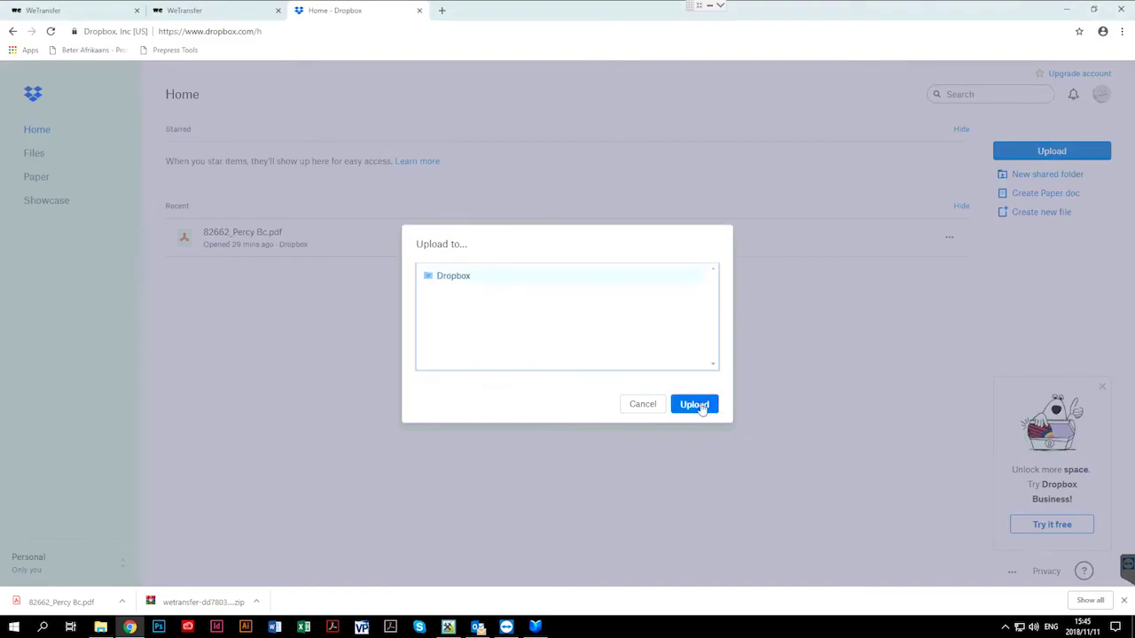
pyautogui.click(696, 405)
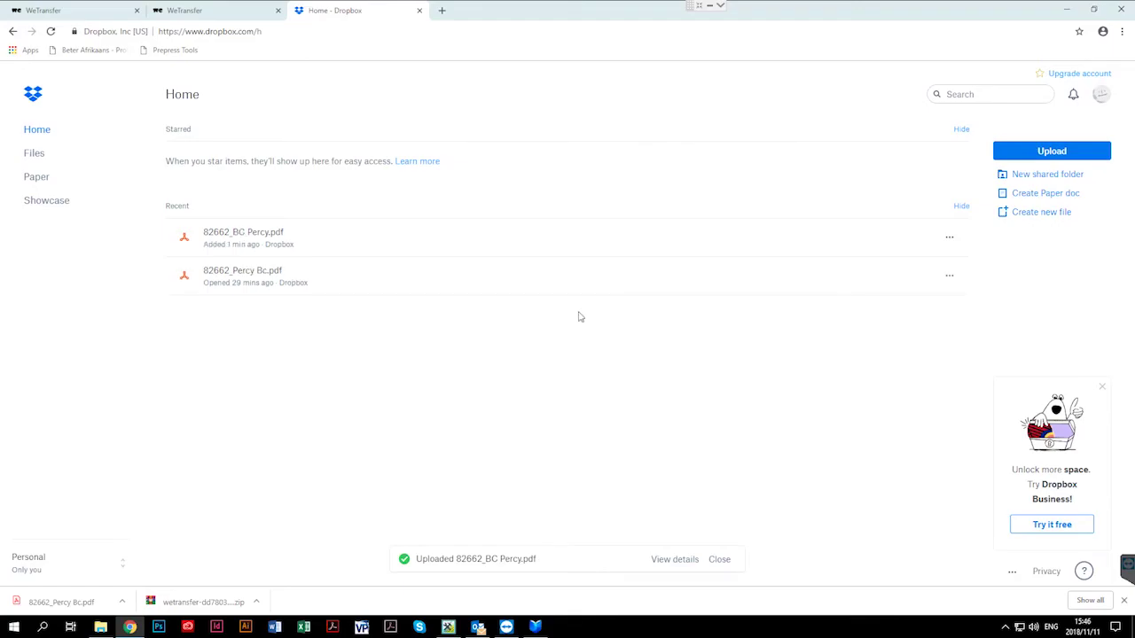
# Share 82662_Percy Bc.pdf with the suggested contact, then minimize Chrome to show the desktop
pyautogui.click(908, 277)
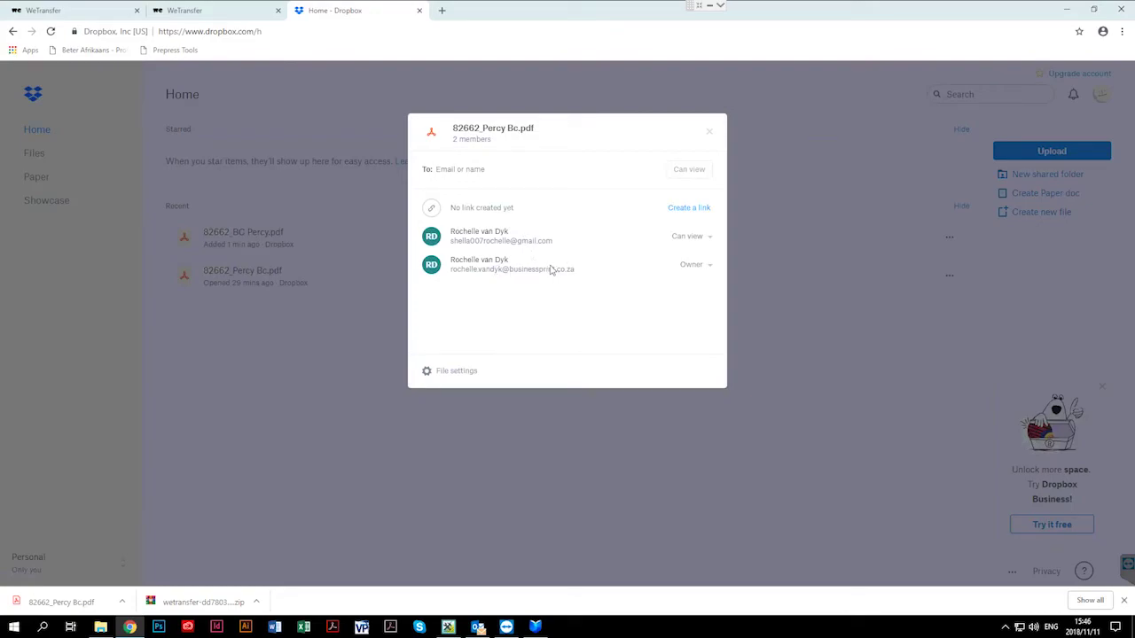
pyautogui.click(501, 169)
pyautogui.write('rochel')
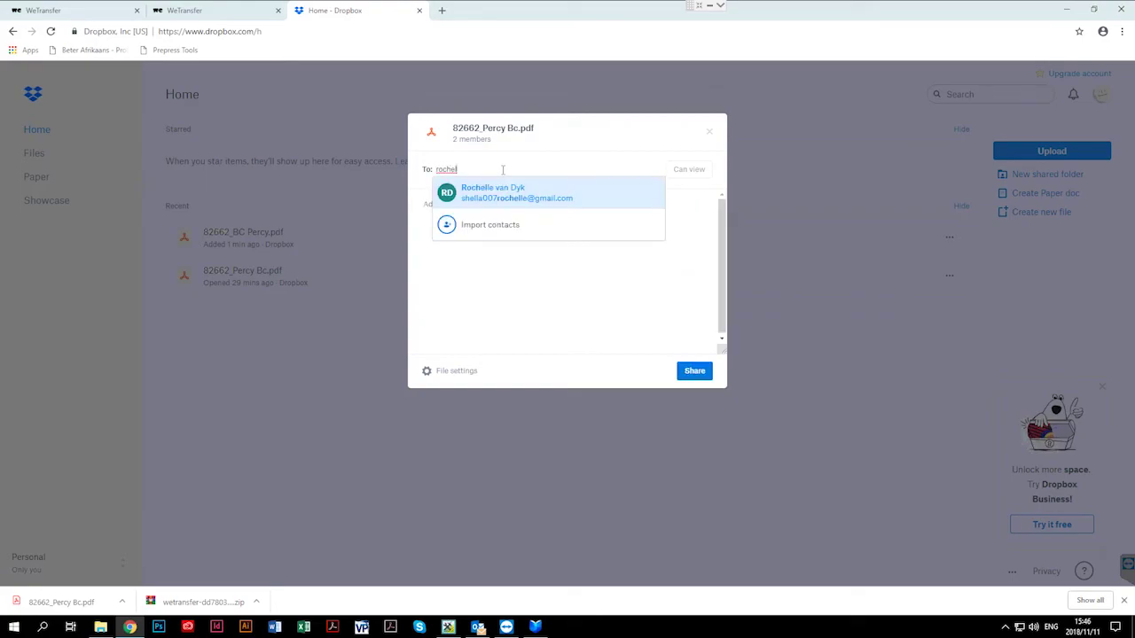
pyautogui.press('Return')
pyautogui.click(516, 212)
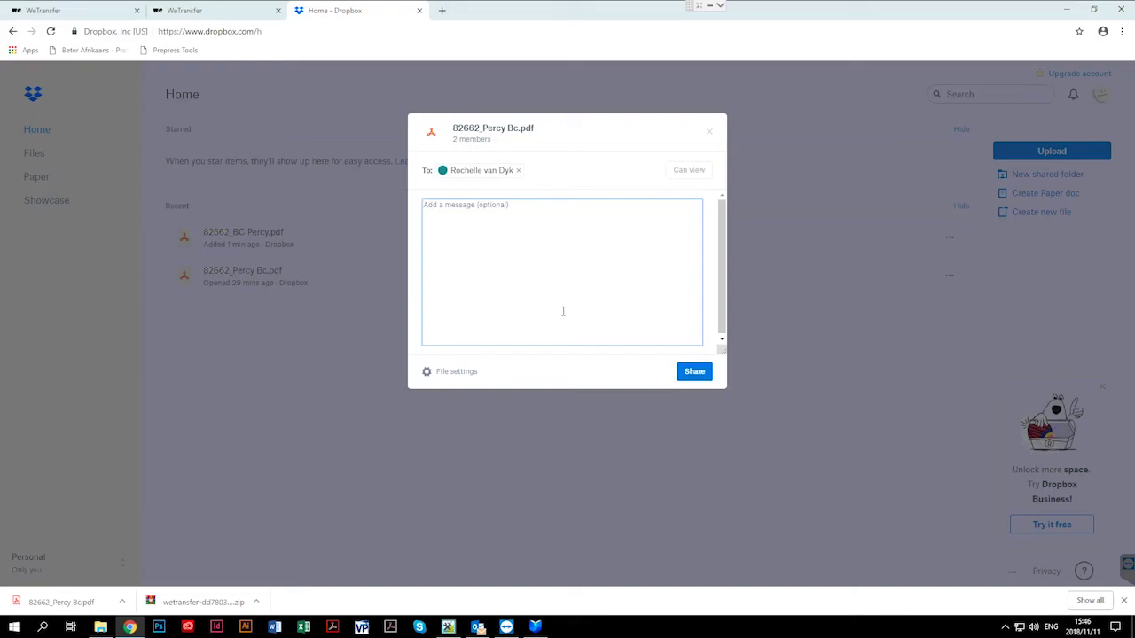
pyautogui.click(699, 376)
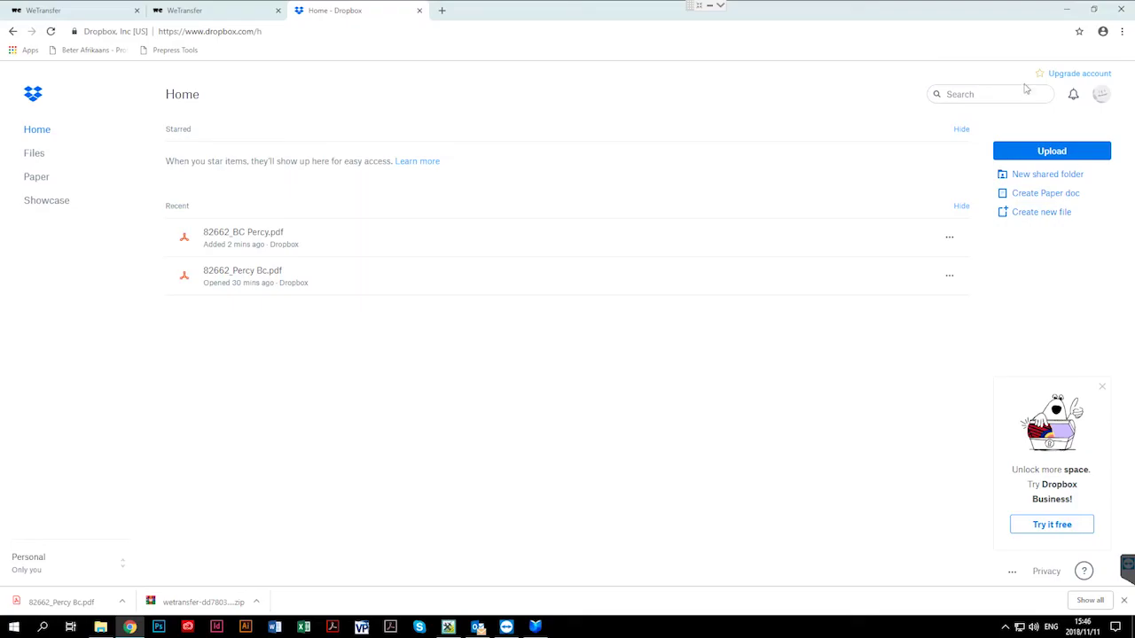
pyautogui.click(1069, 8)
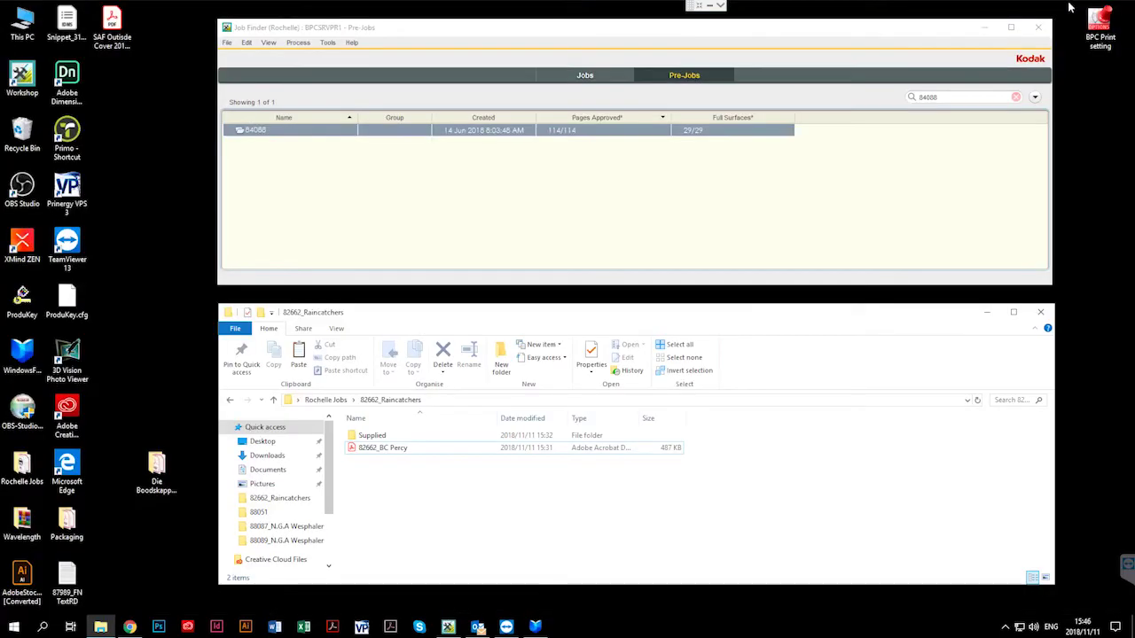